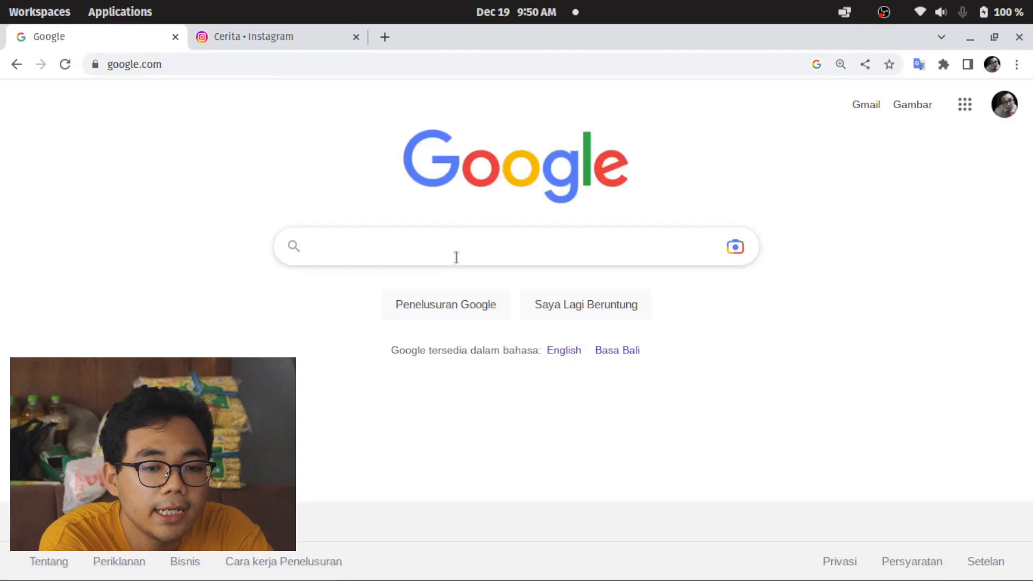
- Search Google for rawtherapee and open the official RawTherapee home page
{"action": "type", "text": "raw"}
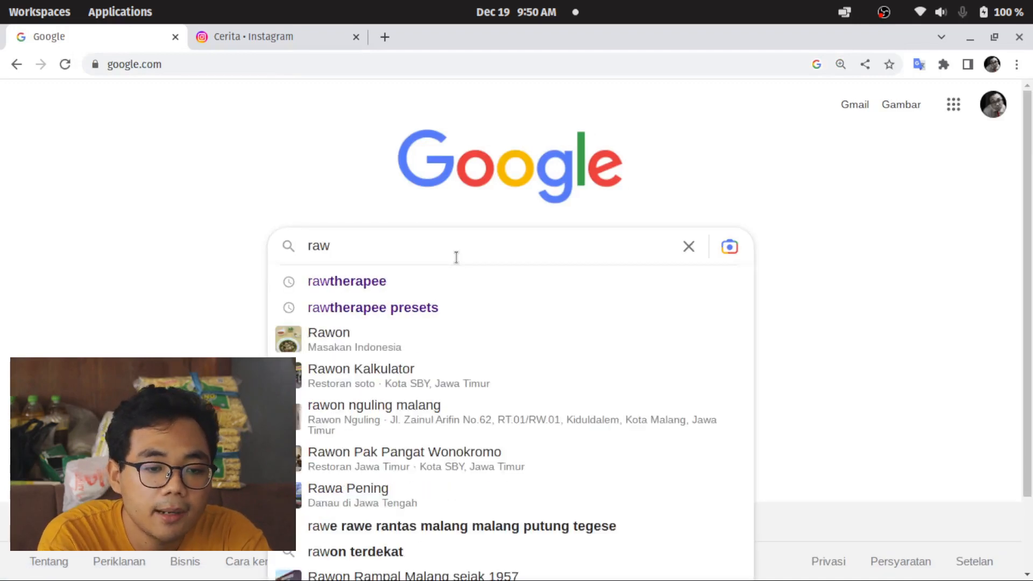
{"action": "key", "text": "Down"}
{"action": "key", "text": "Return"}
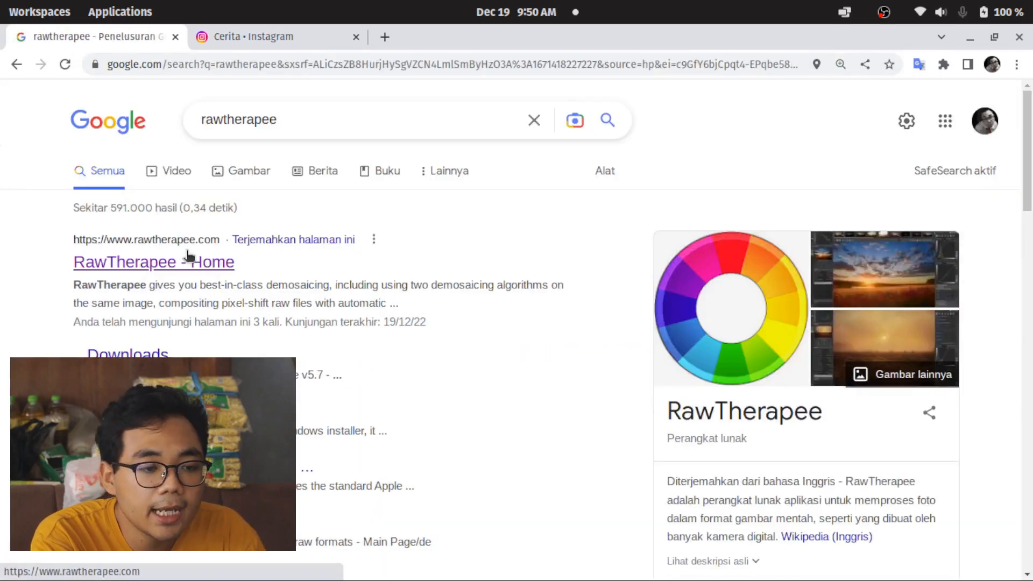
{"action": "left_click", "coordinate": [188, 262]}
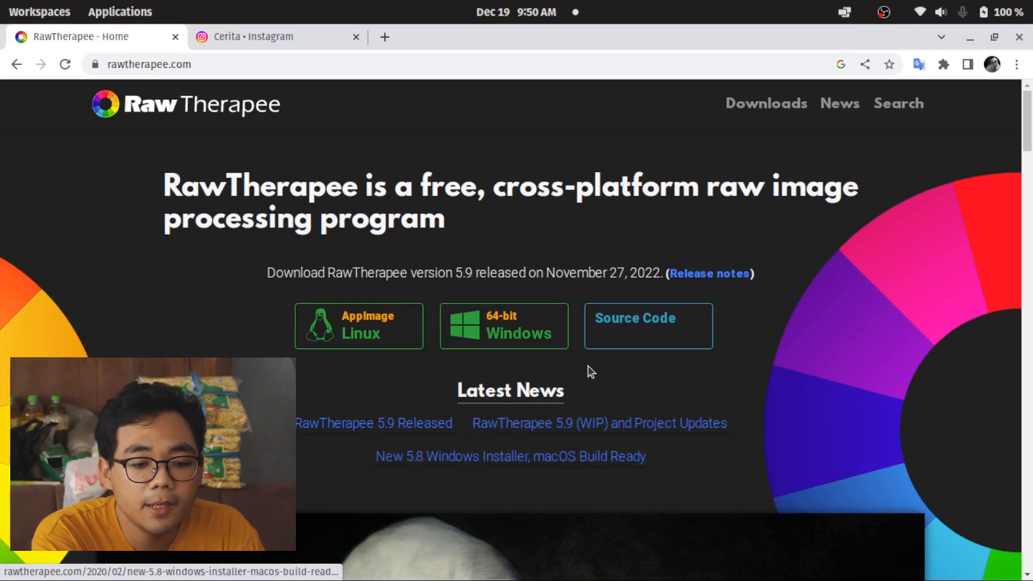
- Look over the RawTherapee home page and download the 64-bit Windows build of version 5.9
{"action": "scroll", "coordinate": [721, 418], "scroll_direction": "down", "scroll_amount": 4}
{"action": "scroll", "coordinate": [703, 422], "scroll_direction": "up", "scroll_amount": 4}
{"action": "scroll", "coordinate": [662, 421], "scroll_direction": "down", "scroll_amount": 10}
{"action": "scroll", "coordinate": [661, 420], "scroll_direction": "up", "scroll_amount": 10}
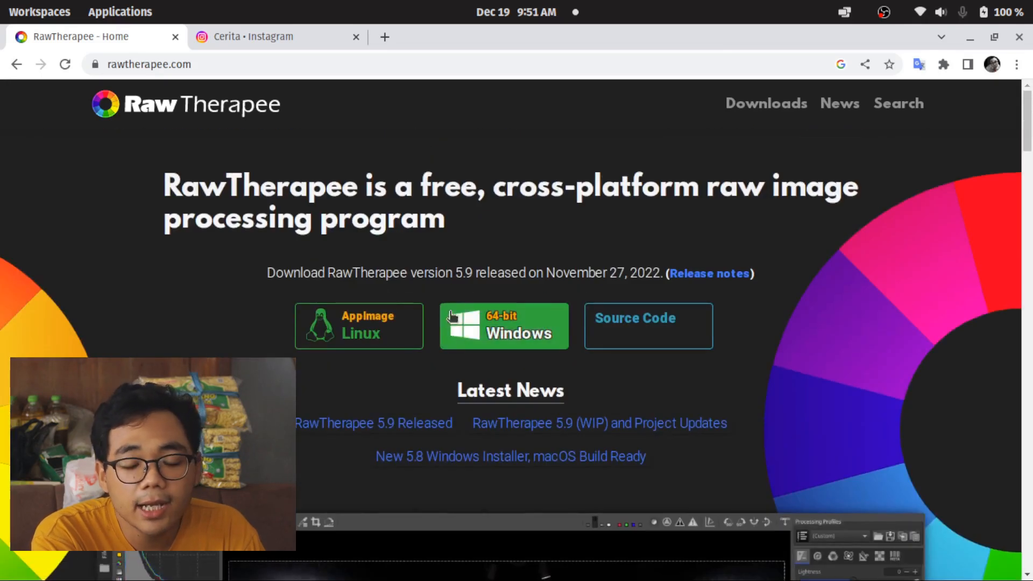
{"action": "left_click", "coordinate": [498, 329]}
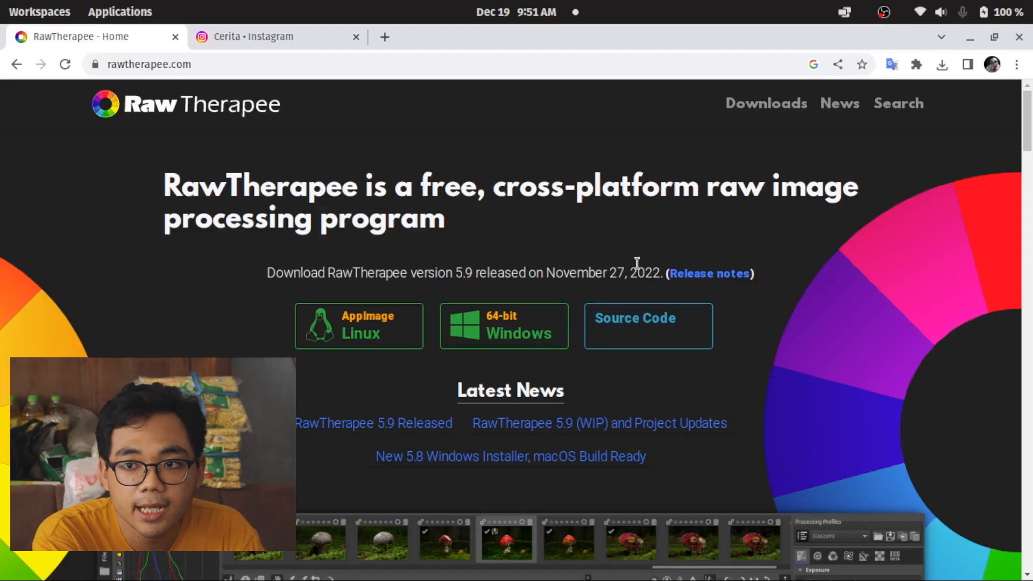
- Launch RawTherapee from the list of installed applications
{"action": "mouse_move", "coordinate": [248, 563]}
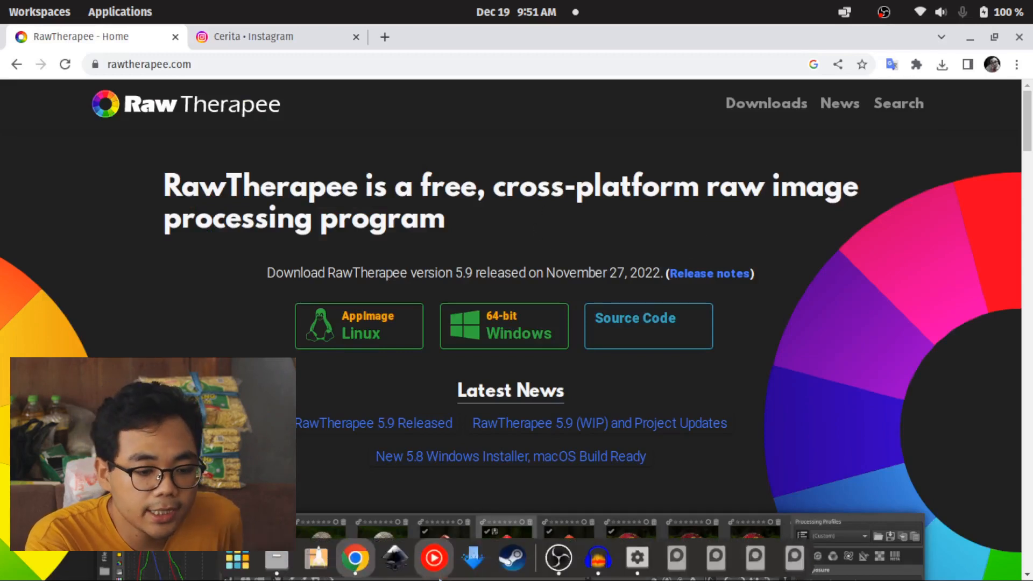
{"action": "left_click", "coordinate": [249, 563]}
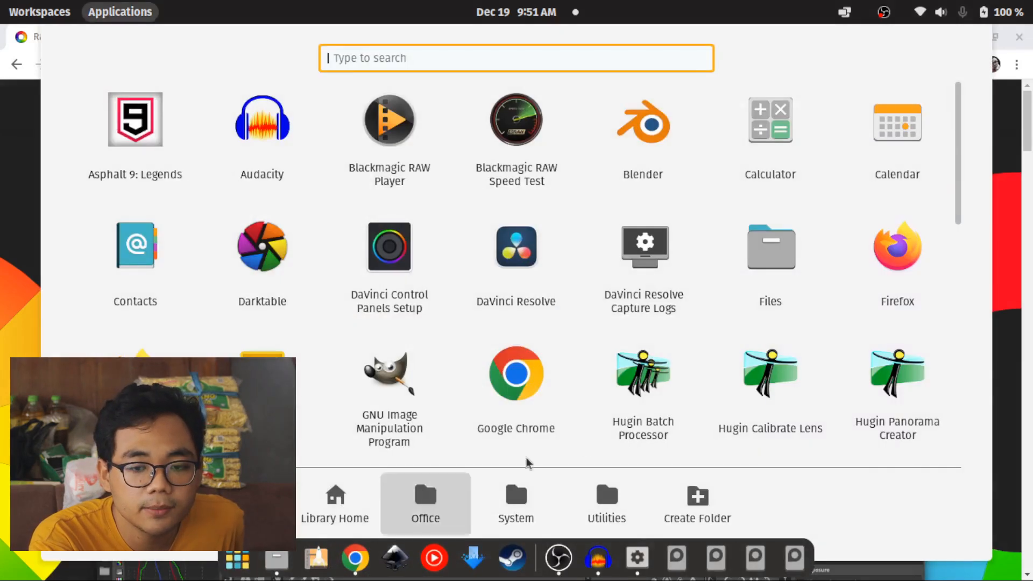
{"action": "scroll", "coordinate": [673, 334], "scroll_direction": "down", "scroll_amount": 3}
{"action": "left_click", "coordinate": [795, 434]}
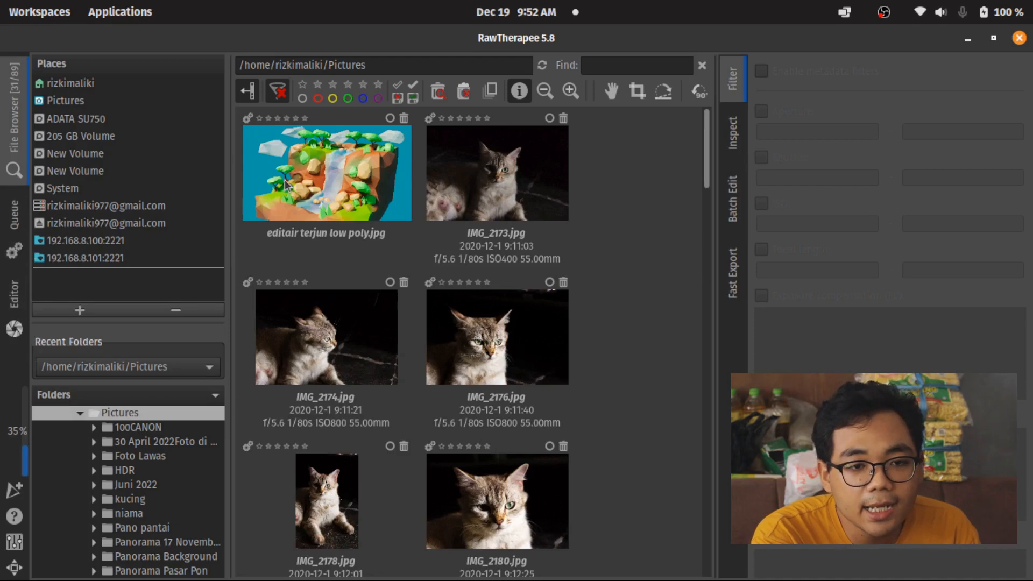
- Load the photos of the niama folder inside Pictures into the file browser
{"action": "scroll", "coordinate": [269, 165], "scroll_direction": "down", "scroll_amount": 2}
{"action": "scroll", "coordinate": [506, 314], "scroll_direction": "up", "scroll_amount": 2}
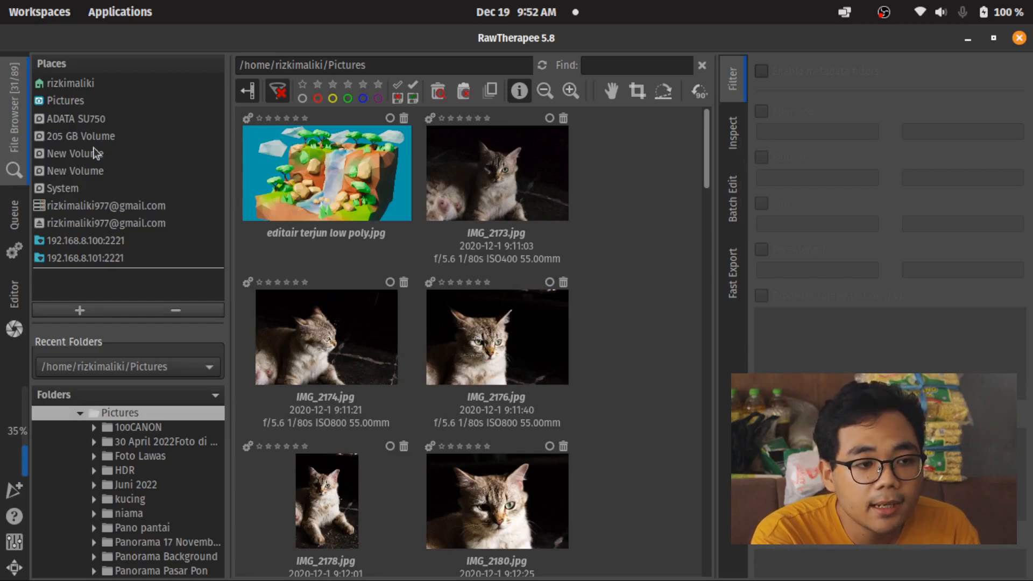
{"action": "left_click", "coordinate": [64, 105]}
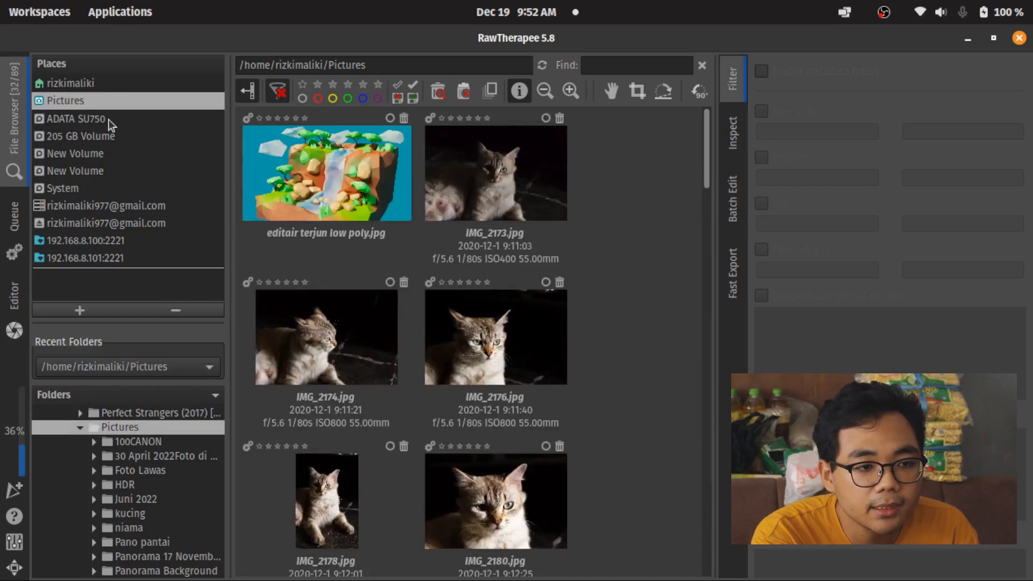
{"action": "scroll", "coordinate": [170, 448], "scroll_direction": "down", "scroll_amount": 3}
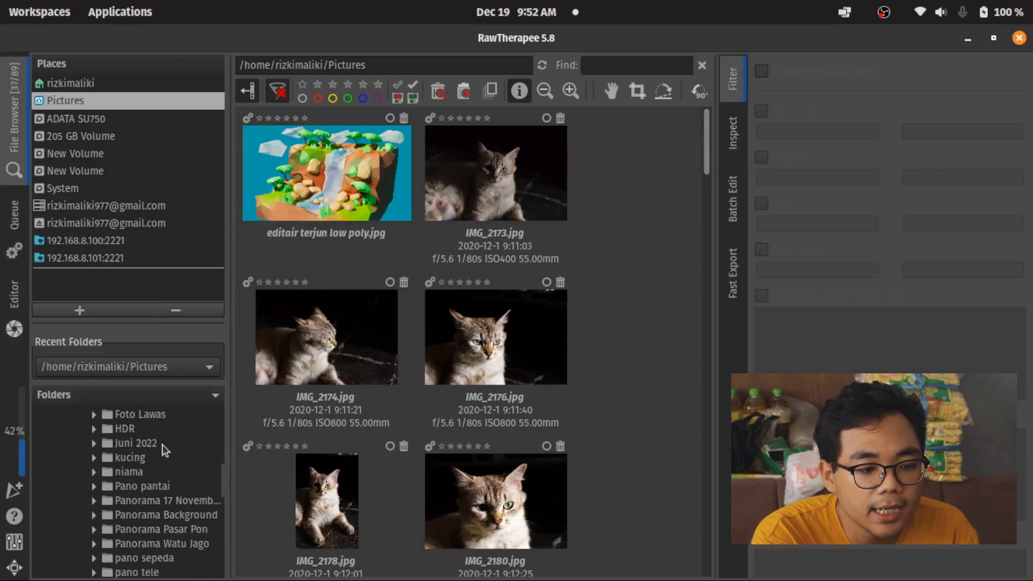
{"action": "scroll", "coordinate": [167, 447], "scroll_direction": "up", "scroll_amount": 2}
{"action": "scroll", "coordinate": [164, 442], "scroll_direction": "down", "scroll_amount": 5}
{"action": "scroll", "coordinate": [143, 473], "scroll_direction": "up", "scroll_amount": 4}
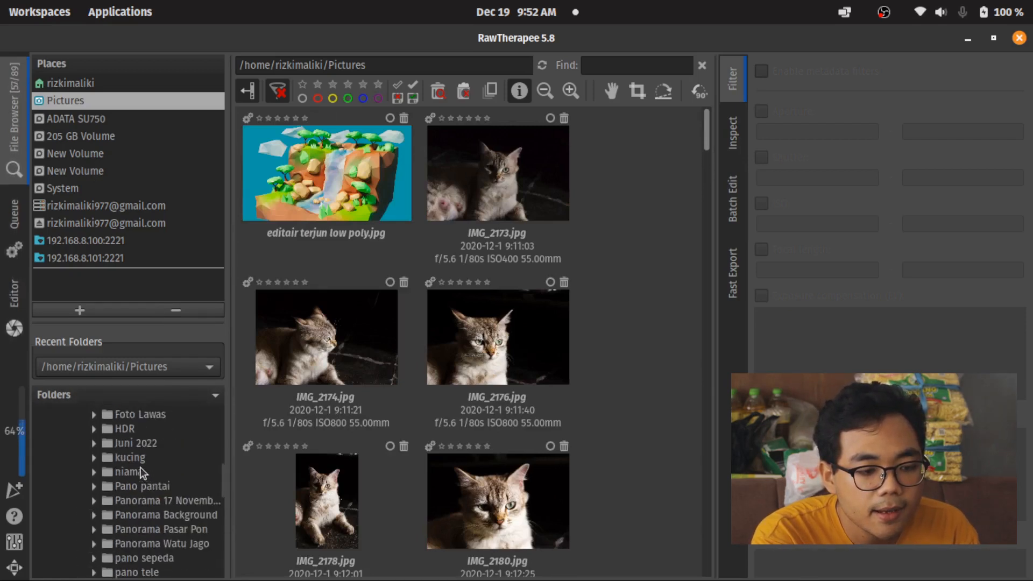
{"action": "left_click", "coordinate": [143, 476]}
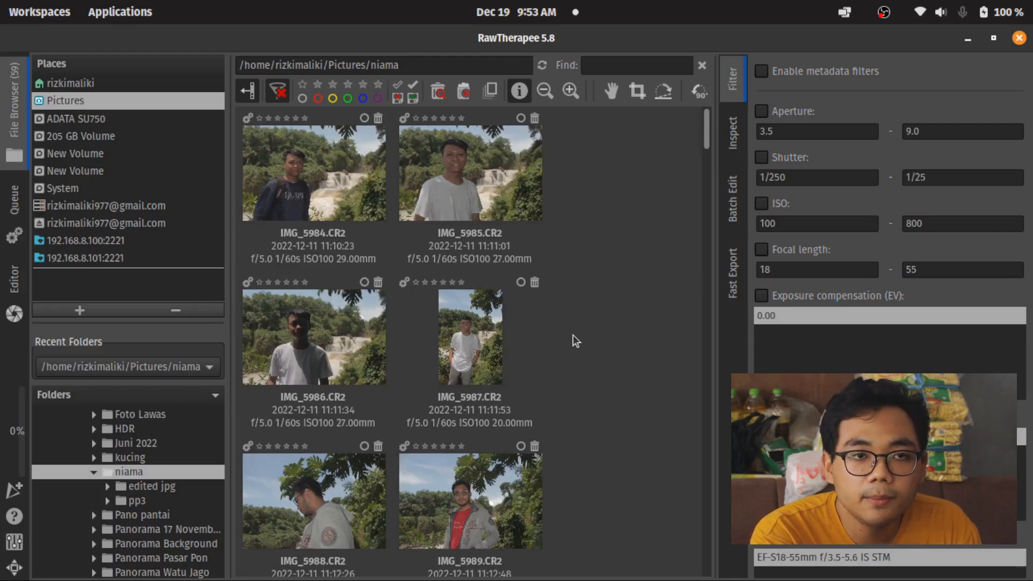
- Browse the photos in the niama folder and move IMG_5986.CR2 to the trash
{"action": "scroll", "coordinate": [543, 368], "scroll_direction": "down", "scroll_amount": 15}
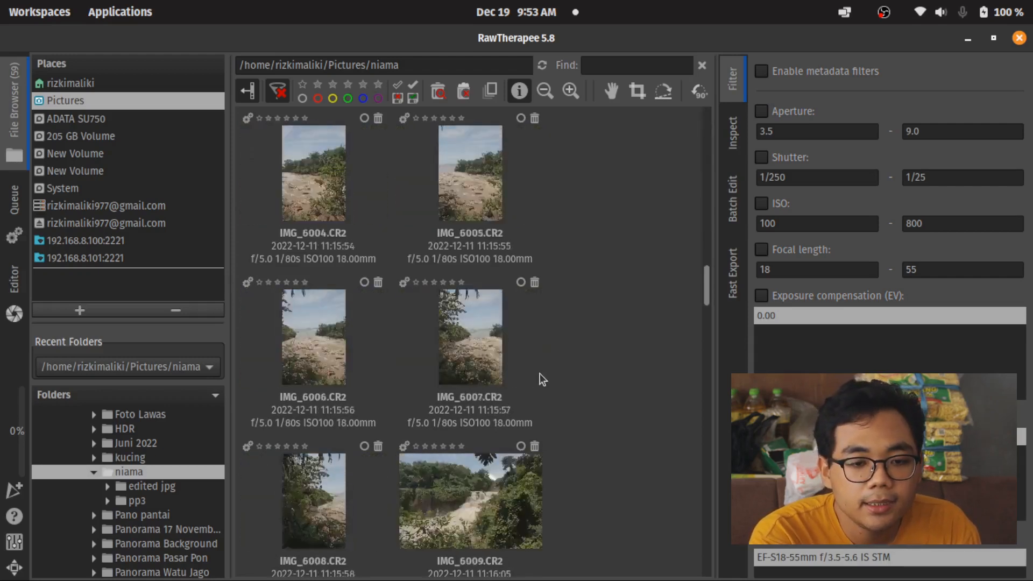
{"action": "scroll", "coordinate": [540, 373], "scroll_direction": "up", "scroll_amount": 15}
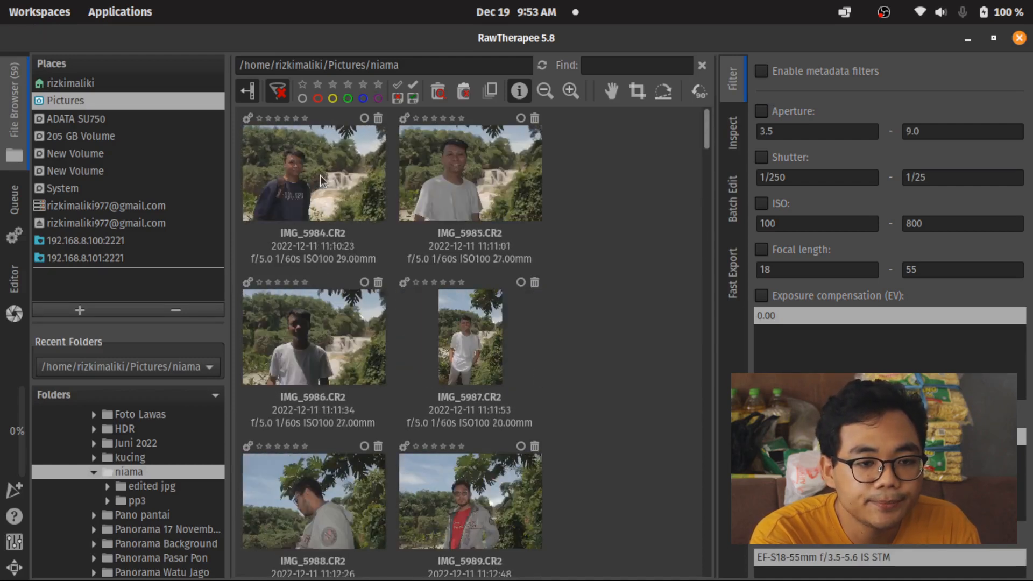
{"action": "left_click", "coordinate": [323, 196]}
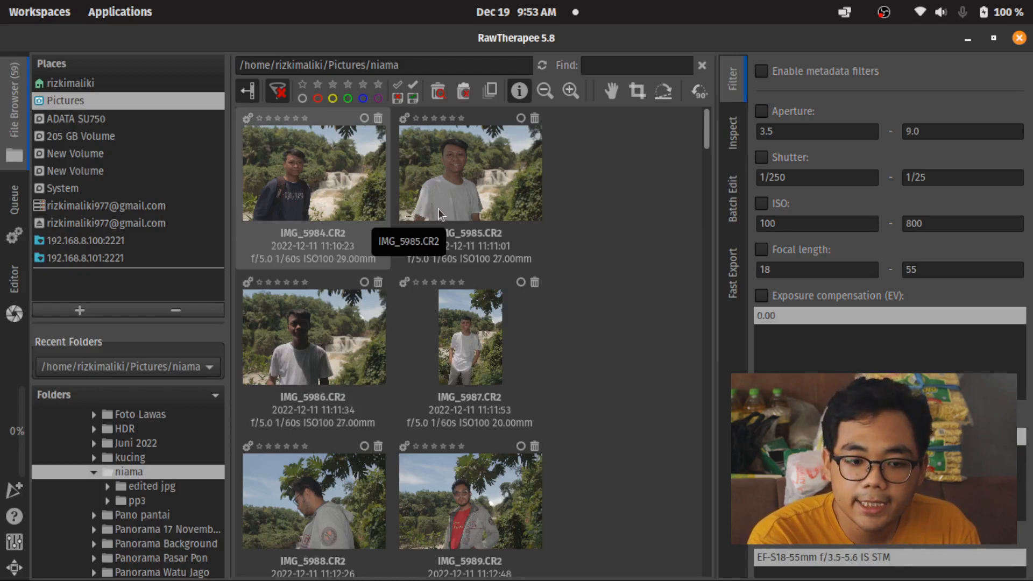
{"action": "key", "text": "Down"}
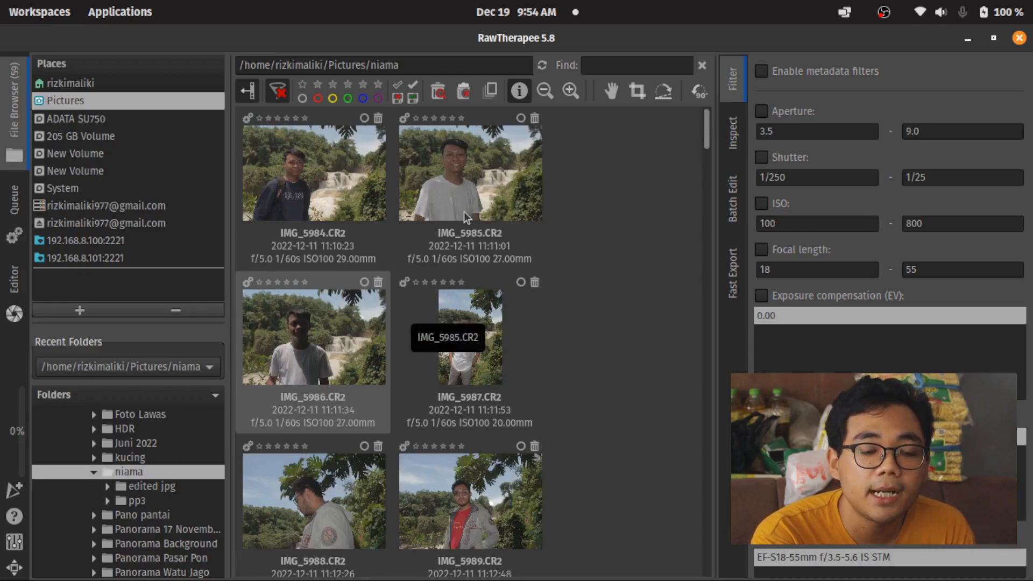
{"action": "key", "text": "Up"}
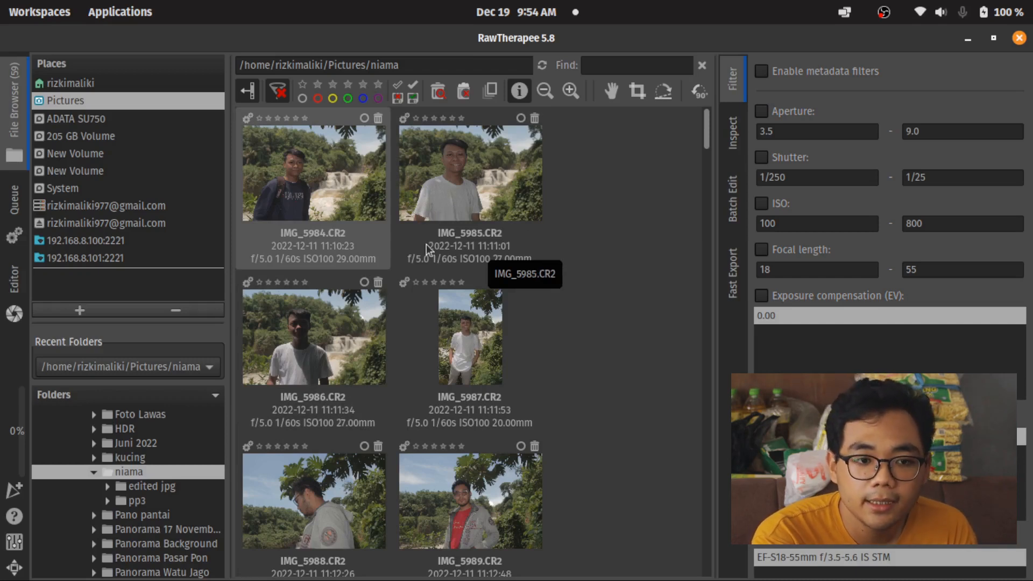
{"action": "left_click", "coordinate": [458, 195]}
{"action": "left_click", "coordinate": [333, 341]}
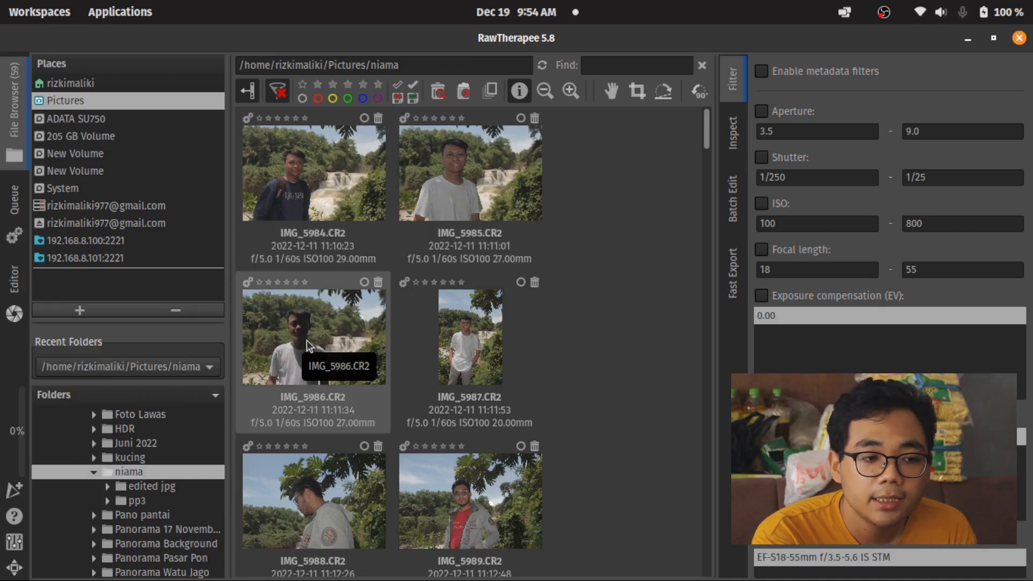
{"action": "left_click", "coordinate": [379, 284]}
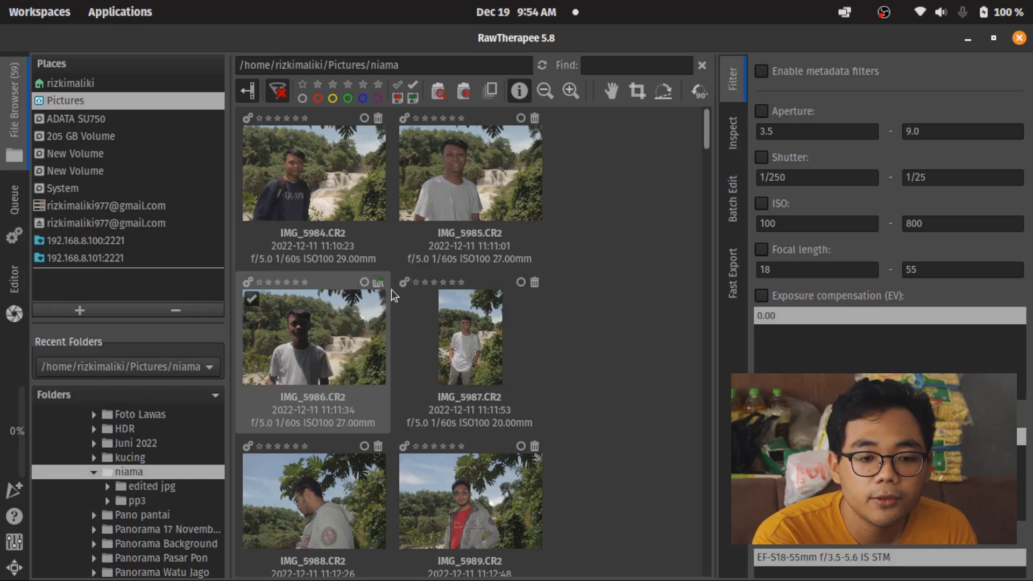
- Move IMG_5995.CR2 and IMG_5997.CR2 to the trash, and trash then restore IMG_5996.CR2
{"action": "left_click", "coordinate": [487, 360]}
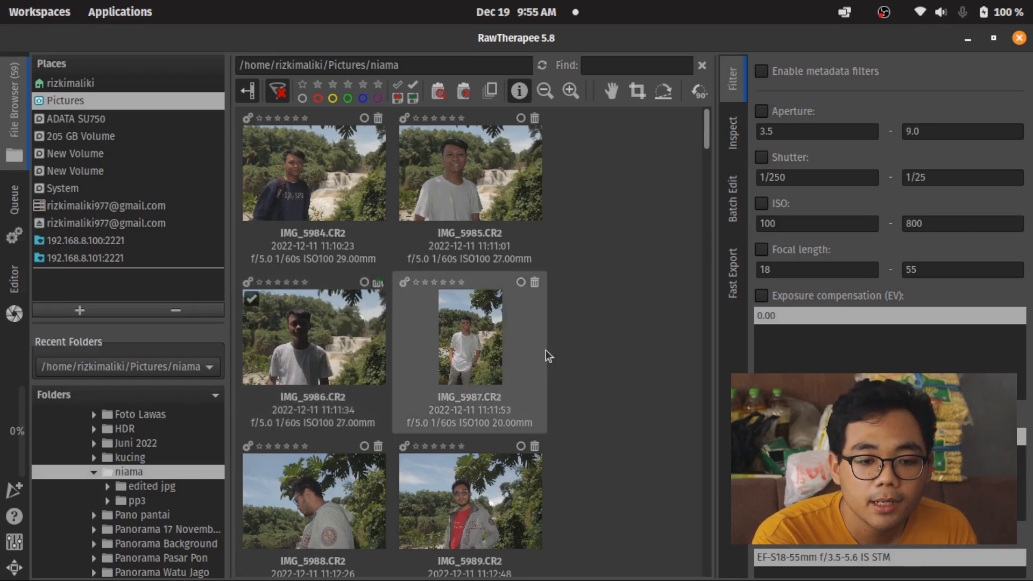
{"action": "scroll", "coordinate": [546, 350], "scroll_direction": "down", "scroll_amount": 3}
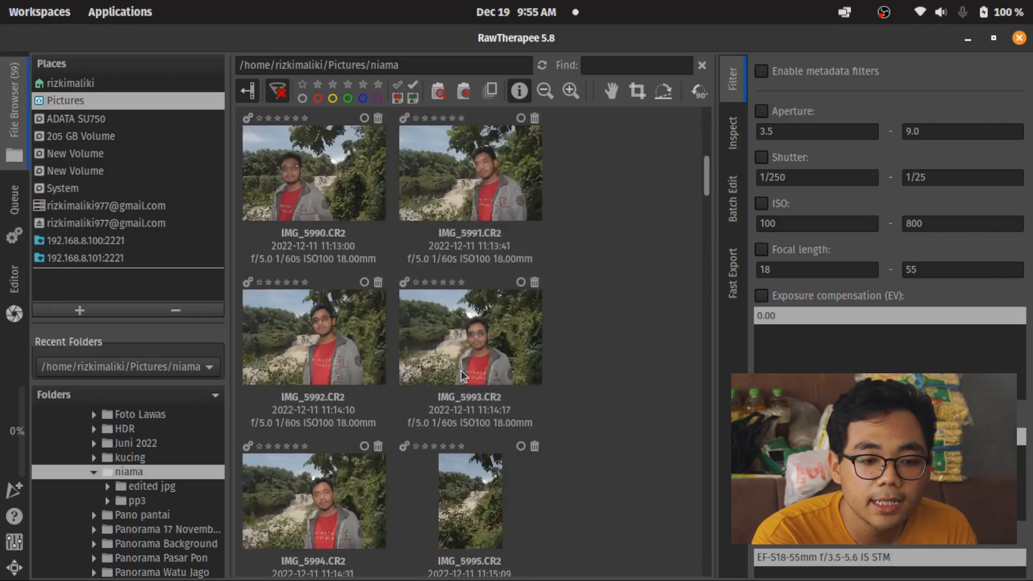
{"action": "scroll", "coordinate": [462, 375], "scroll_direction": "down", "scroll_amount": 2}
{"action": "left_click", "coordinate": [535, 284]}
{"action": "left_click", "coordinate": [535, 447]}
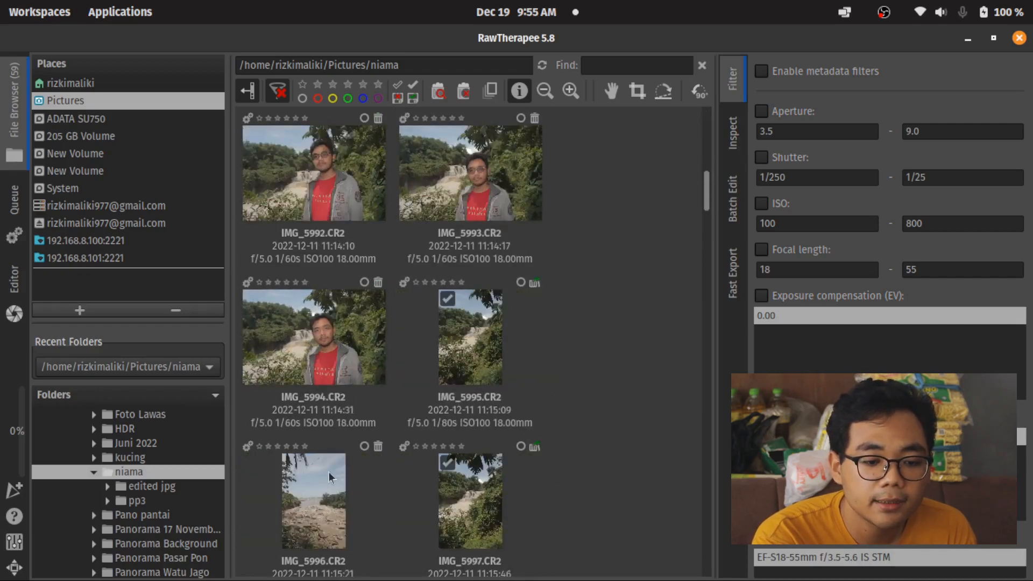
{"action": "left_click", "coordinate": [379, 447]}
{"action": "left_click", "coordinate": [380, 445]}
{"action": "scroll", "coordinate": [477, 463], "scroll_direction": "down", "scroll_amount": 3}
{"action": "scroll", "coordinate": [483, 319], "scroll_direction": "up", "scroll_amount": 2}
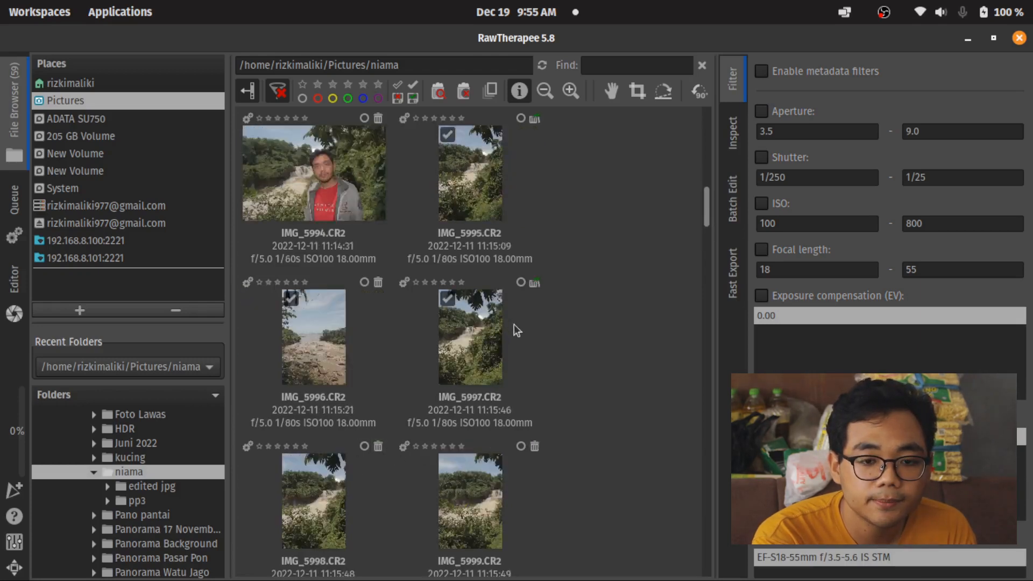
- Filter the niama folder to show only images not in trash
{"action": "scroll", "coordinate": [512, 328], "scroll_direction": "down", "scroll_amount": 3}
{"action": "scroll", "coordinate": [547, 283], "scroll_direction": "down", "scroll_amount": 5}
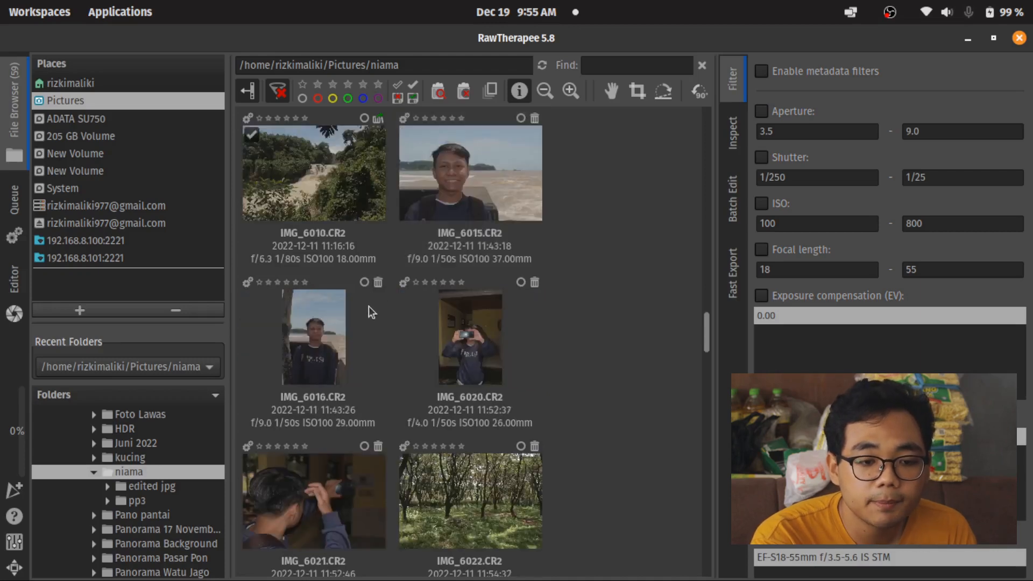
{"action": "scroll", "coordinate": [334, 298], "scroll_direction": "up", "scroll_amount": 10}
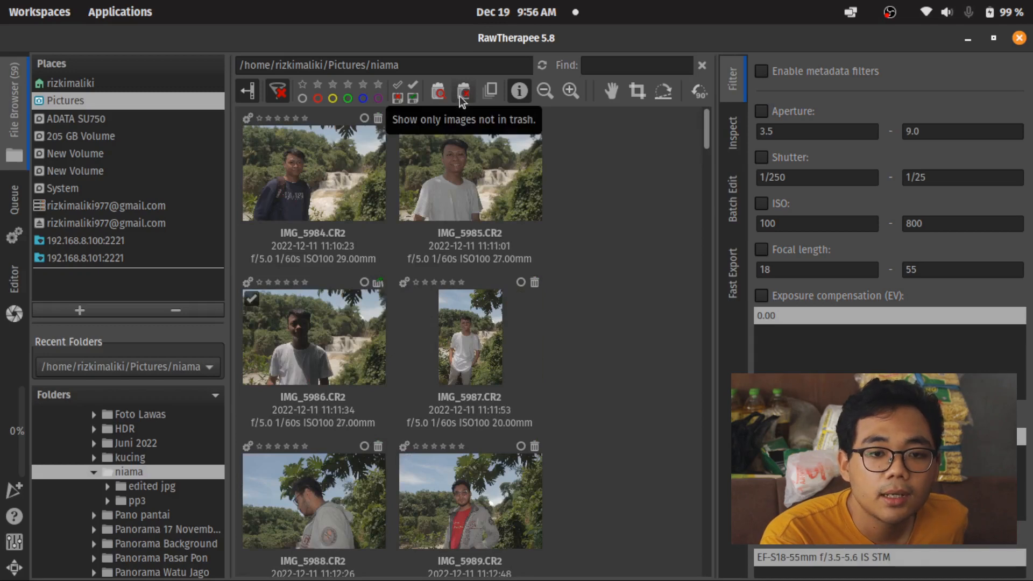
{"action": "left_click", "coordinate": [460, 95]}
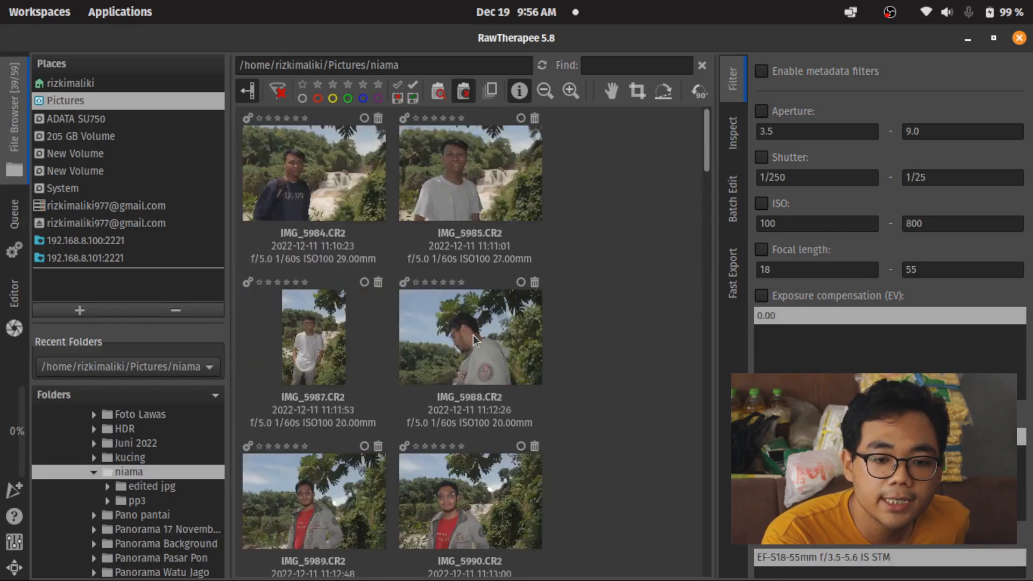
- Move IMG_5988.CR2 to the trash and review the remaining photos in the filtered folder
{"action": "left_click", "coordinate": [535, 283]}
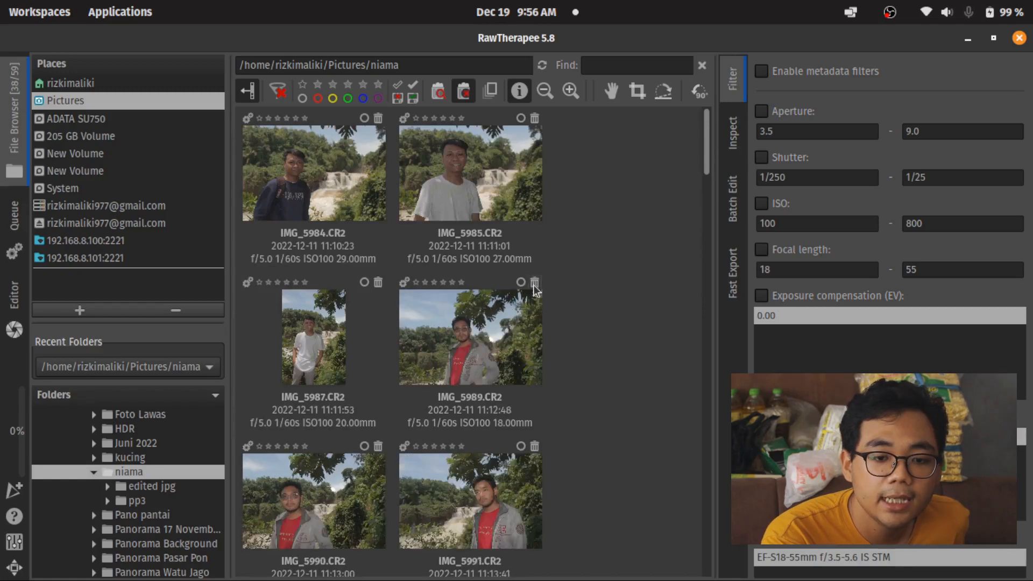
{"action": "scroll", "coordinate": [371, 302], "scroll_direction": "down", "scroll_amount": 15}
{"action": "scroll", "coordinate": [380, 316], "scroll_direction": "up", "scroll_amount": 15}
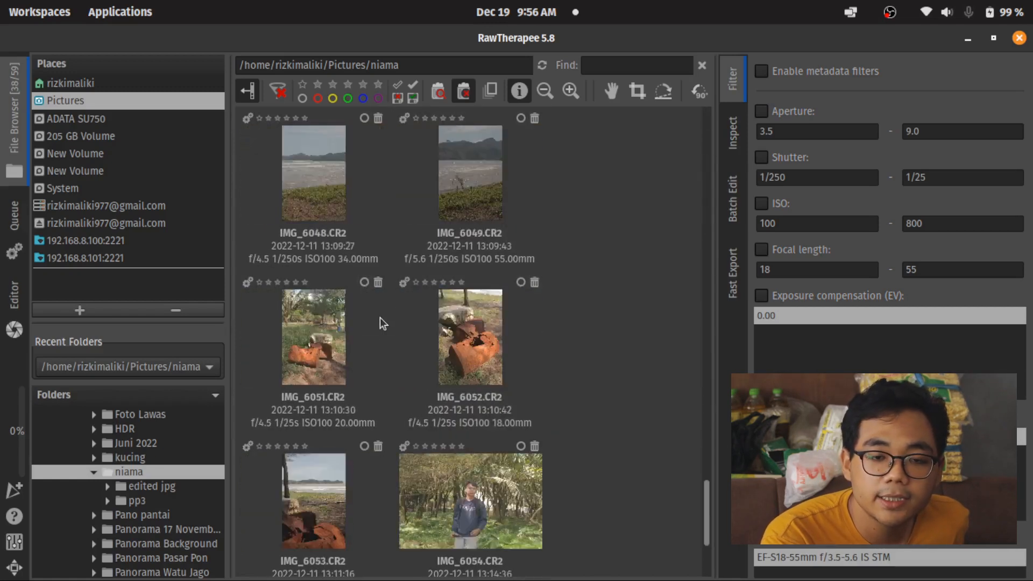
{"action": "scroll", "coordinate": [467, 373], "scroll_direction": "down", "scroll_amount": 14}
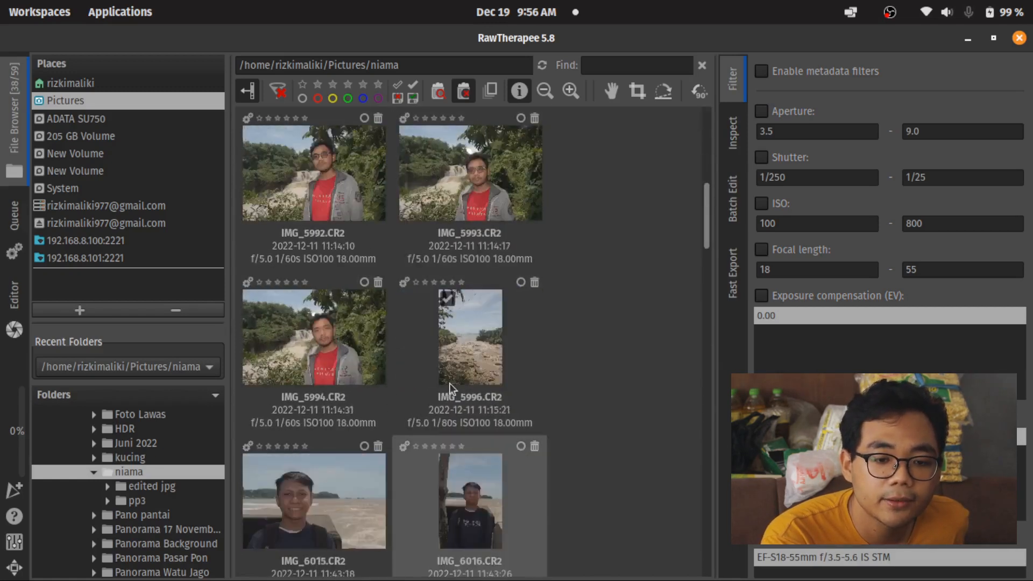
{"action": "scroll", "coordinate": [417, 389], "scroll_direction": "up", "scroll_amount": 14}
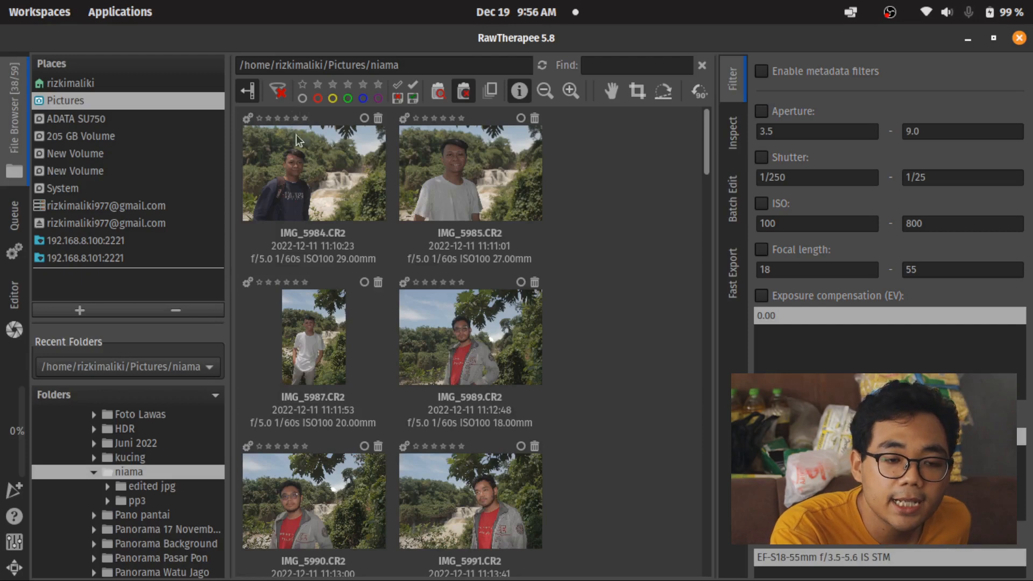
- Rate IMG_5984.CR2 five stars, and IMG_5985.CR2 and IMG_5987.CR2 four stars each
{"action": "left_click", "coordinate": [308, 161]}
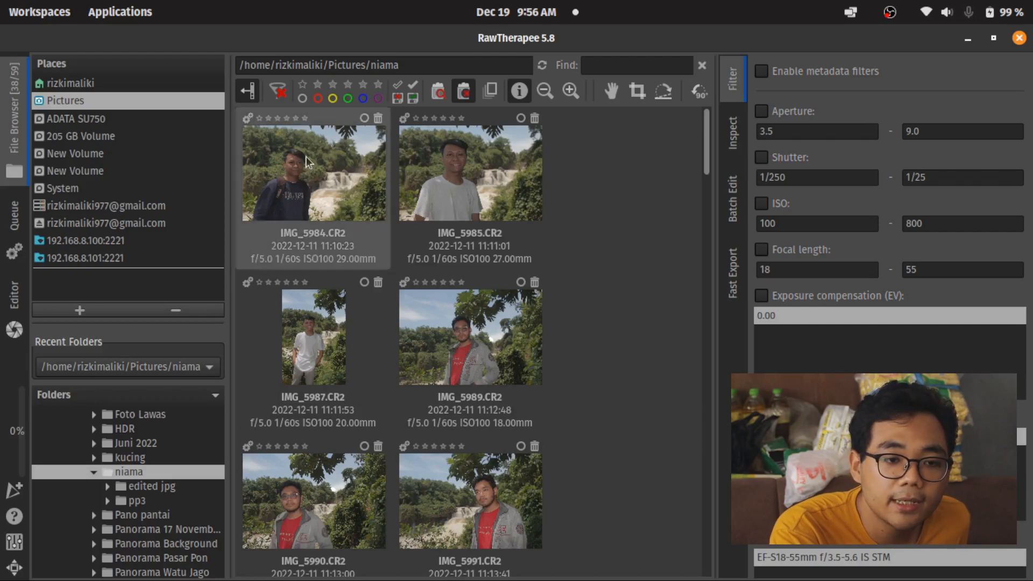
{"action": "left_click", "coordinate": [305, 118]}
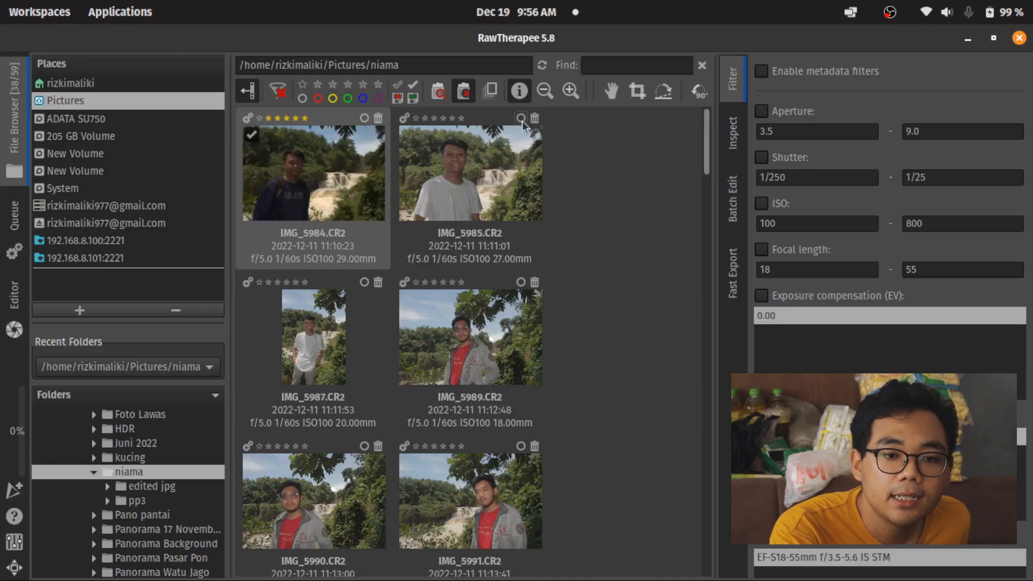
{"action": "left_click", "coordinate": [453, 119]}
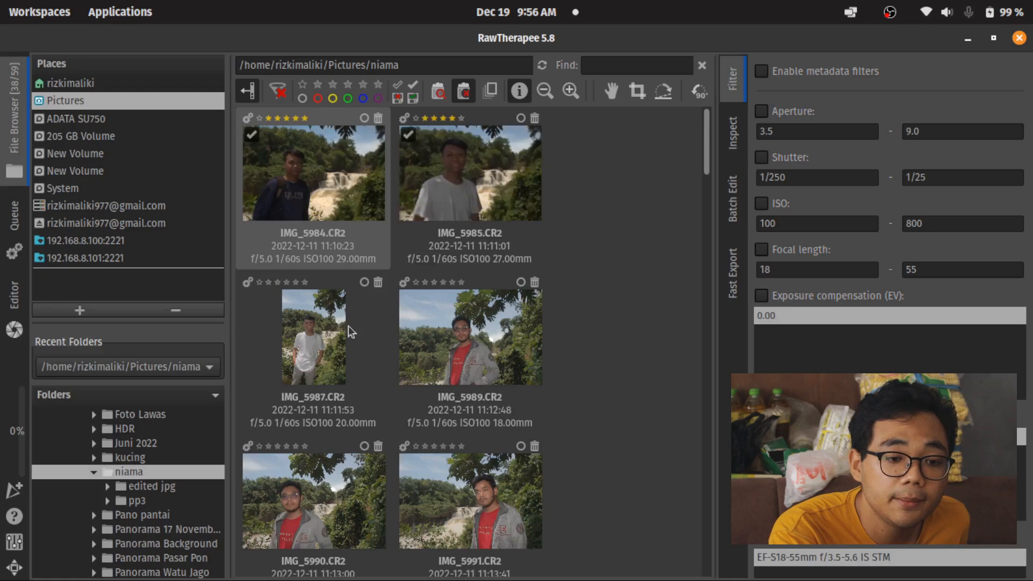
{"action": "left_click", "coordinate": [295, 284]}
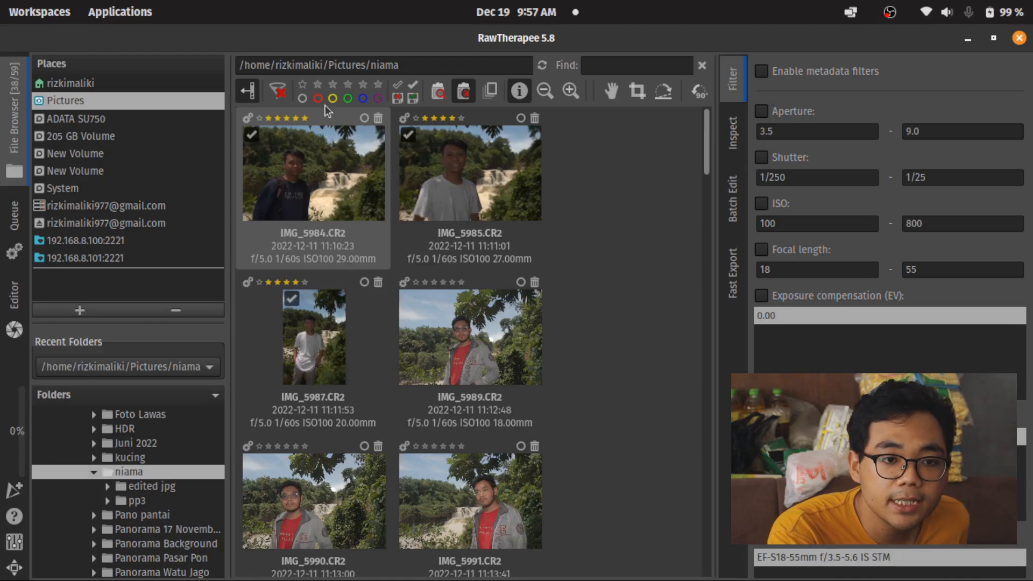
- Filter the niama folder by three-star and then five-star rating, and clear the rating filter
{"action": "left_click", "coordinate": [347, 86]}
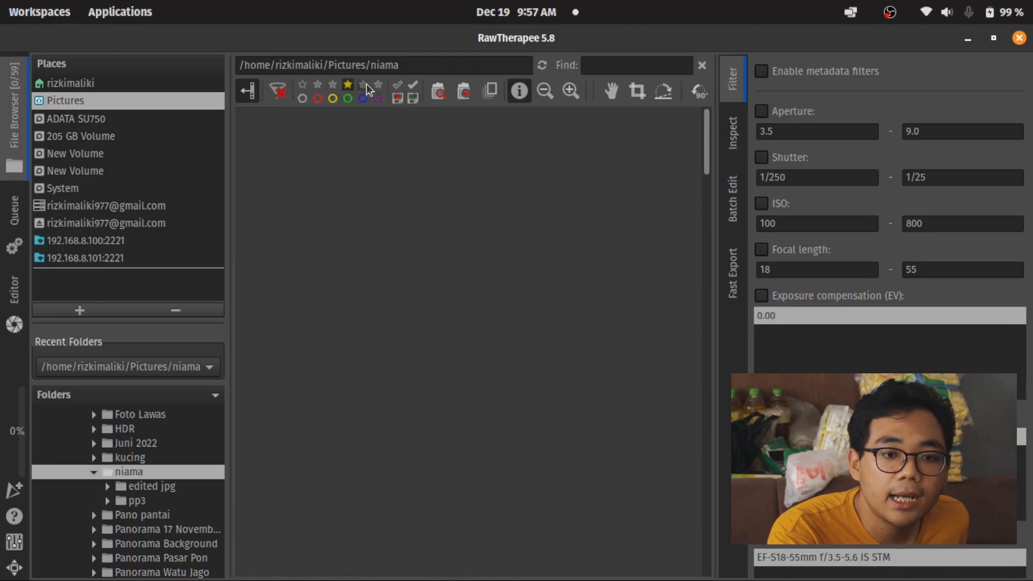
{"action": "left_click", "coordinate": [379, 84]}
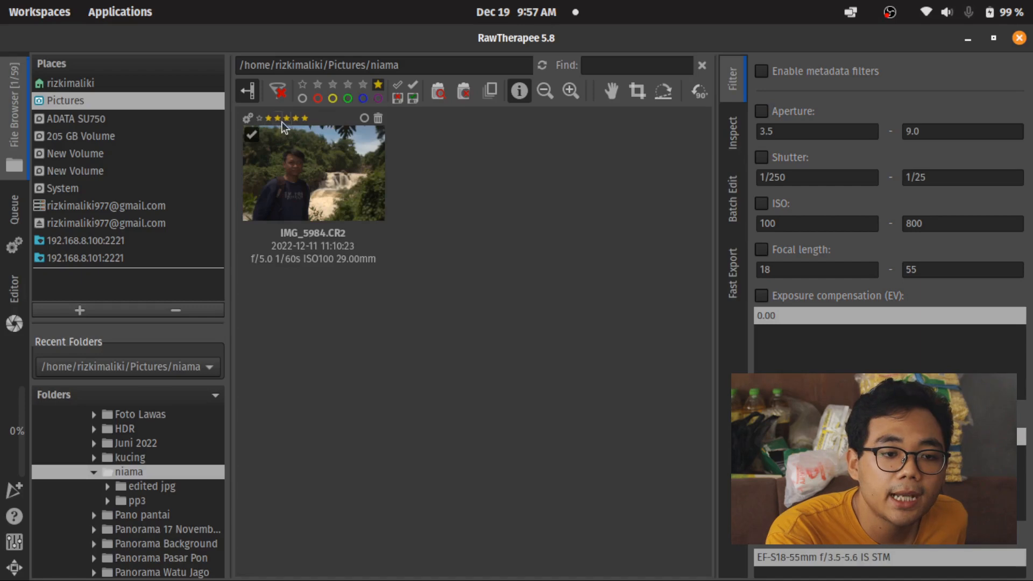
{"action": "left_click", "coordinate": [379, 87]}
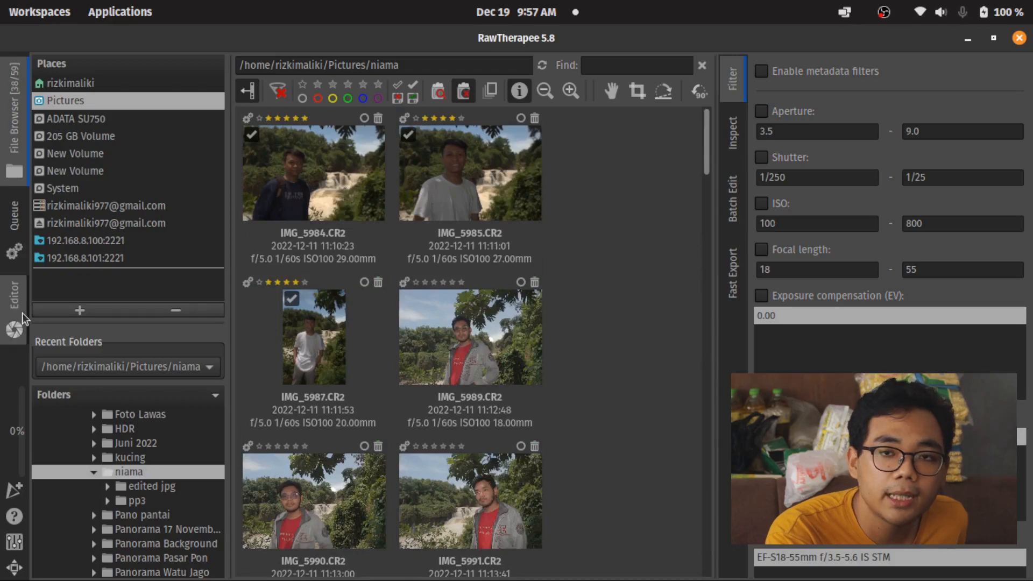
- Open IMG_5984.CR2 in the editor and browse the filmstrip of the folder's photos
{"action": "double_click", "coordinate": [349, 184]}
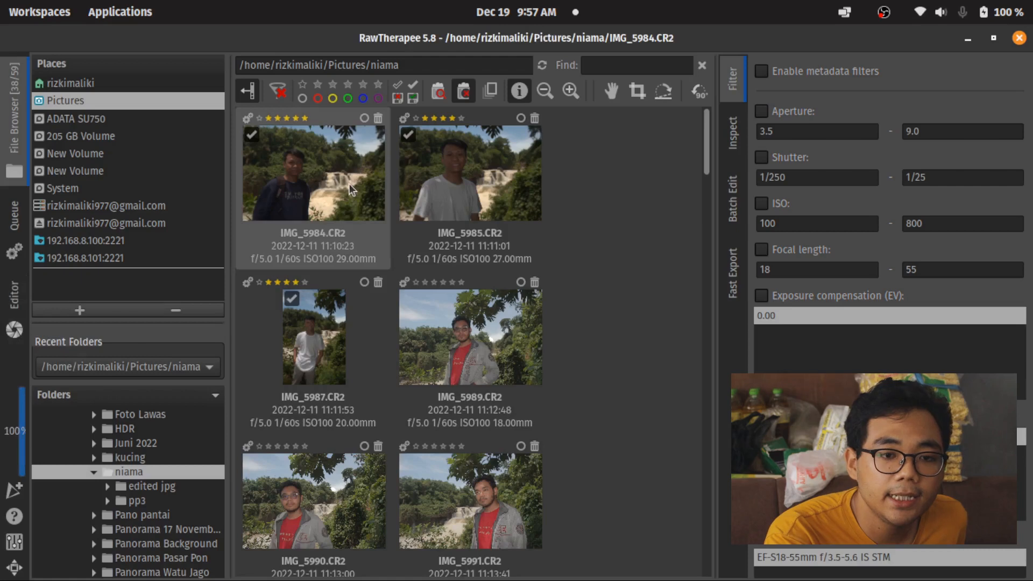
{"action": "left_click", "coordinate": [16, 293]}
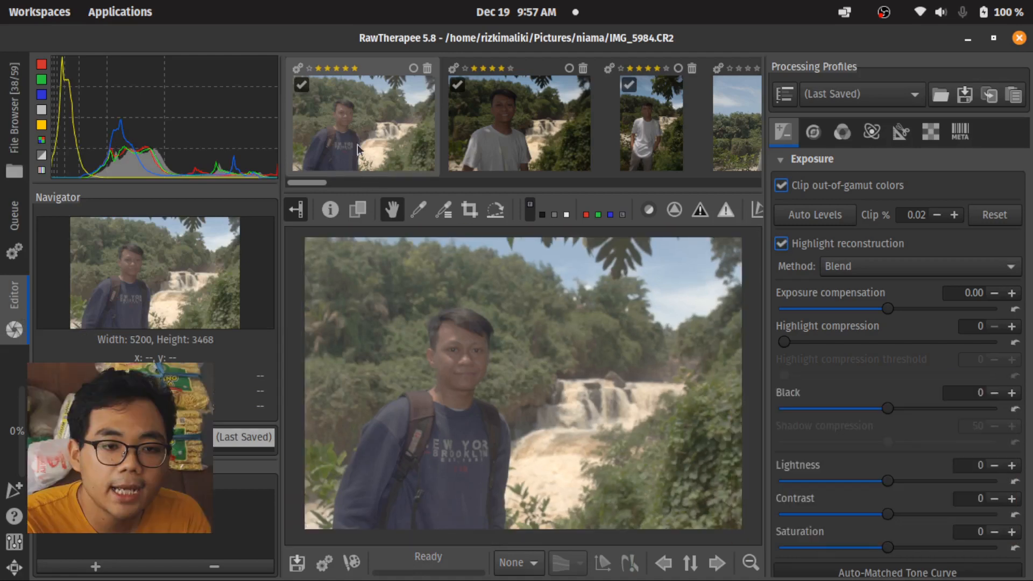
{"action": "scroll", "coordinate": [363, 128], "scroll_direction": "down", "scroll_amount": 1}
{"action": "scroll", "coordinate": [363, 128], "scroll_direction": "down", "scroll_amount": 8}
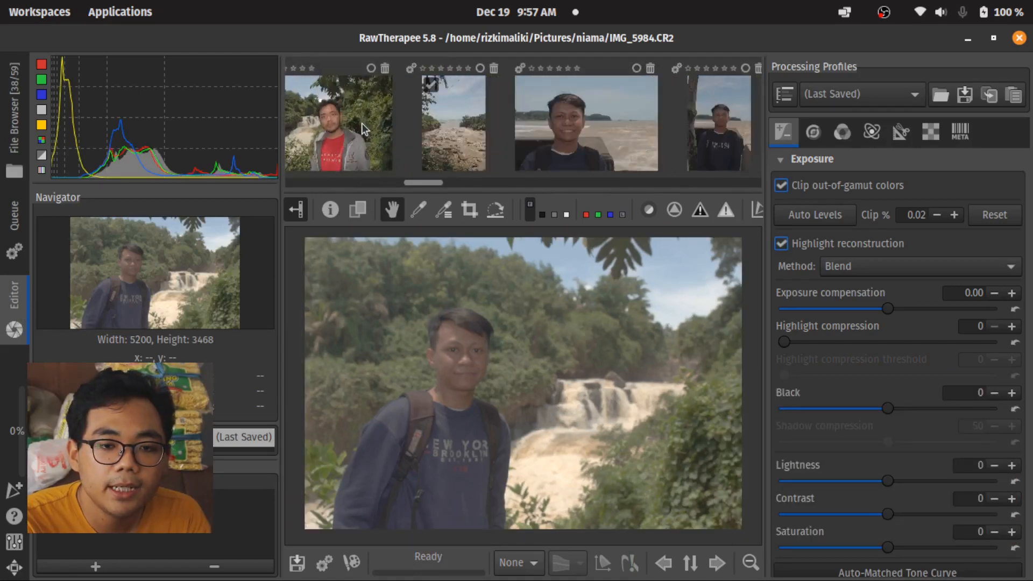
{"action": "scroll", "coordinate": [363, 128], "scroll_direction": "down", "scroll_amount": 7}
{"action": "scroll", "coordinate": [362, 128], "scroll_direction": "up", "scroll_amount": 10}
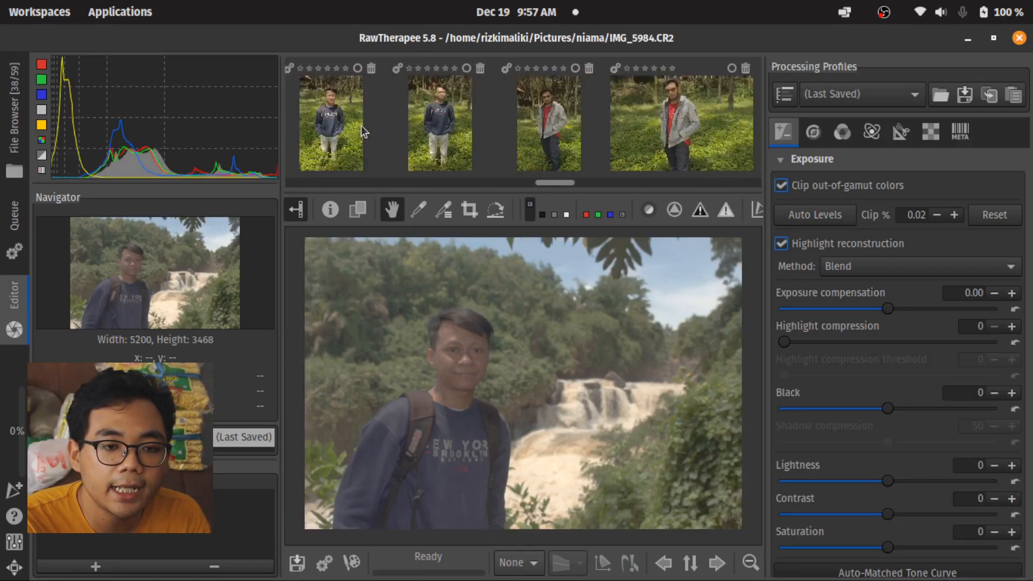
{"action": "scroll", "coordinate": [363, 129], "scroll_direction": "up", "scroll_amount": 5}
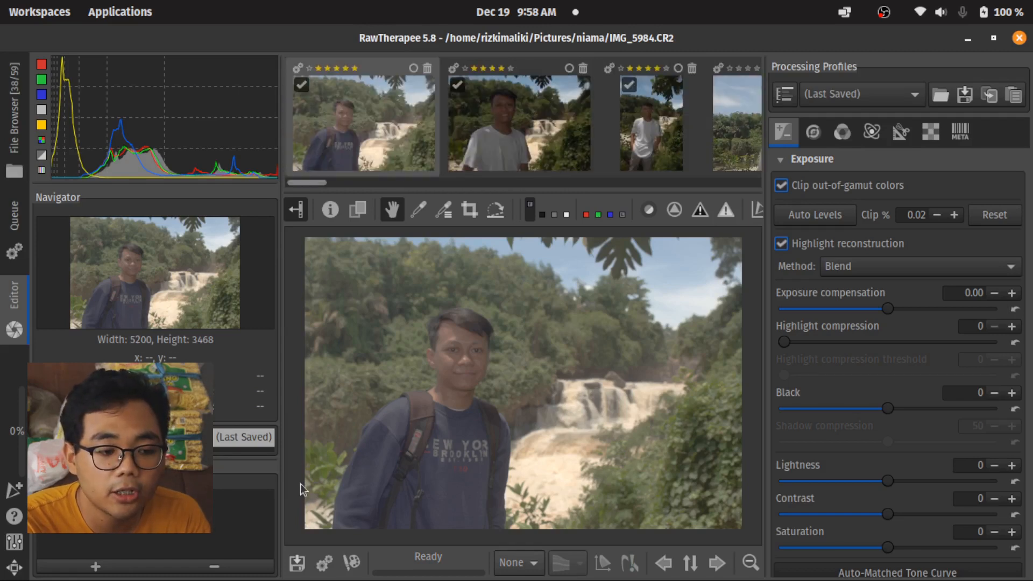
- Narrow the histogram and Navigator panel and slightly reduce the filmstrip's height
{"action": "left_click_drag", "start_coordinate": [279, 474], "coordinate": [208, 474]}
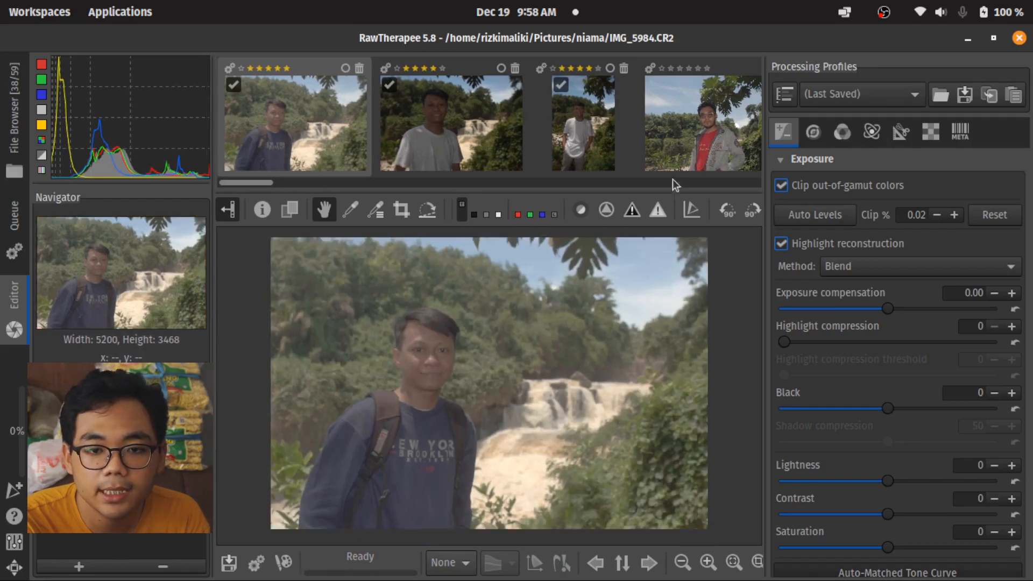
{"action": "left_click_drag", "start_coordinate": [657, 190], "coordinate": [658, 185]}
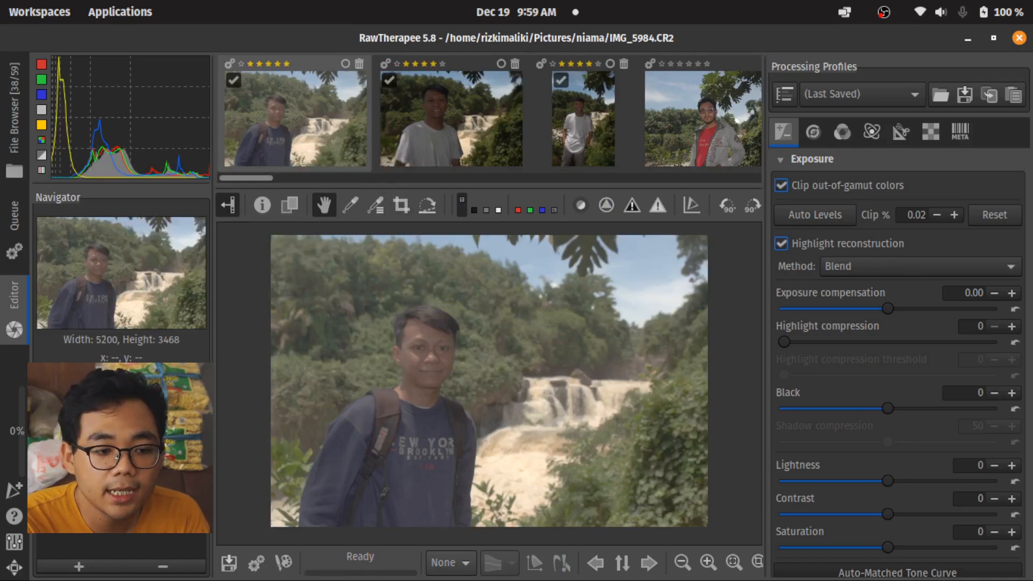
- Try hiding and restoring the histogram and Navigator panel
{"action": "left_click", "coordinate": [228, 205]}
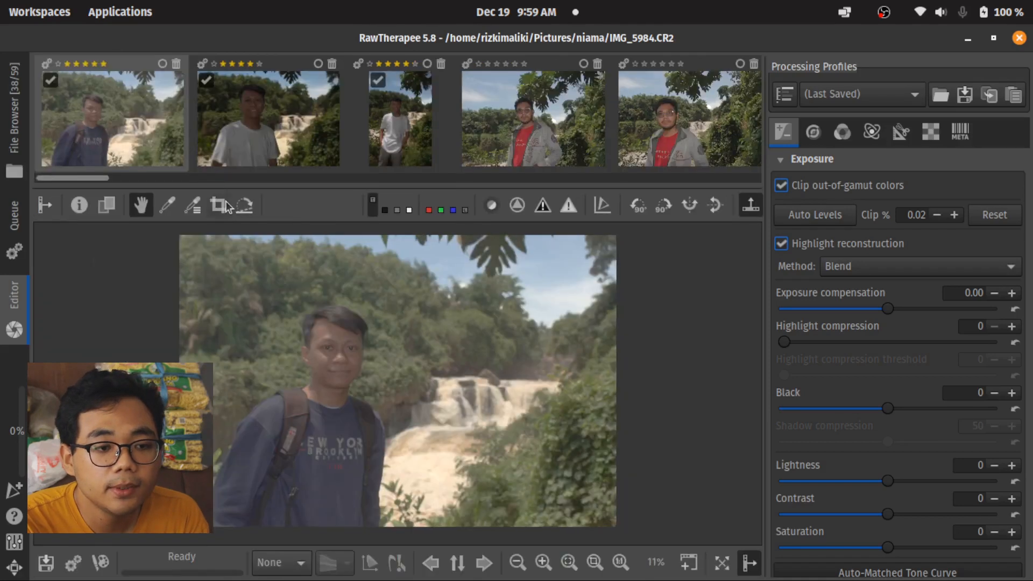
{"action": "left_click", "coordinate": [44, 205]}
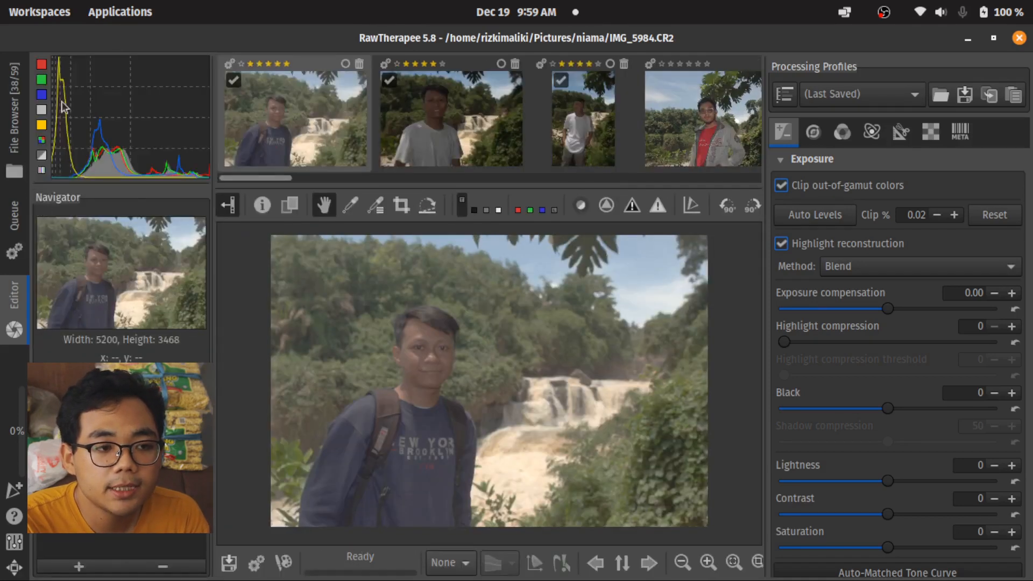
{"action": "left_click", "coordinate": [228, 205]}
{"action": "left_click", "coordinate": [44, 208]}
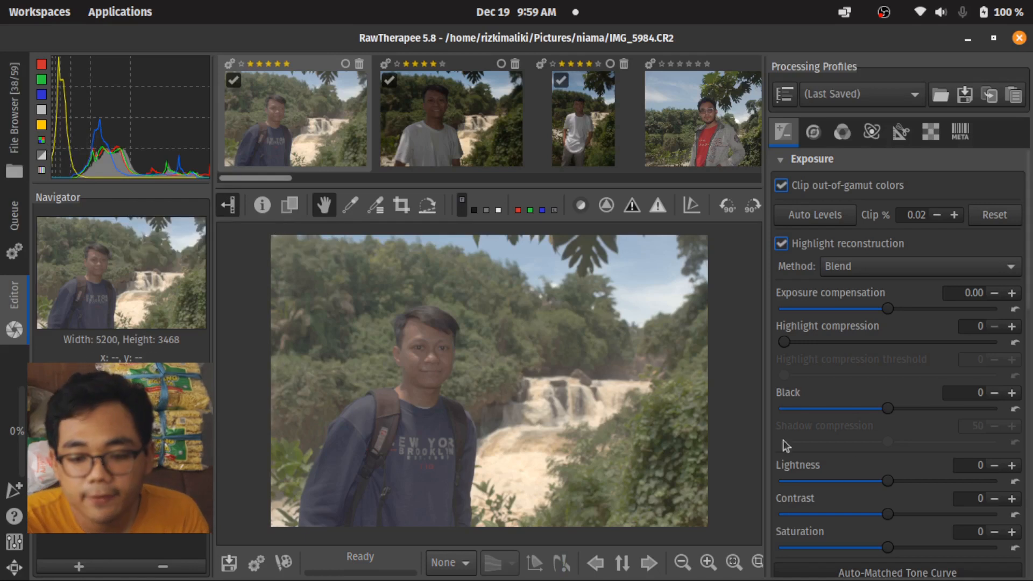
- Set tone curve 1 in the Exposure tool to Linear
{"action": "scroll", "coordinate": [662, 433], "scroll_direction": "up", "scroll_amount": 1}
{"action": "scroll", "coordinate": [658, 434], "scroll_direction": "down", "scroll_amount": 2}
{"action": "scroll", "coordinate": [656, 434], "scroll_direction": "up", "scroll_amount": 2}
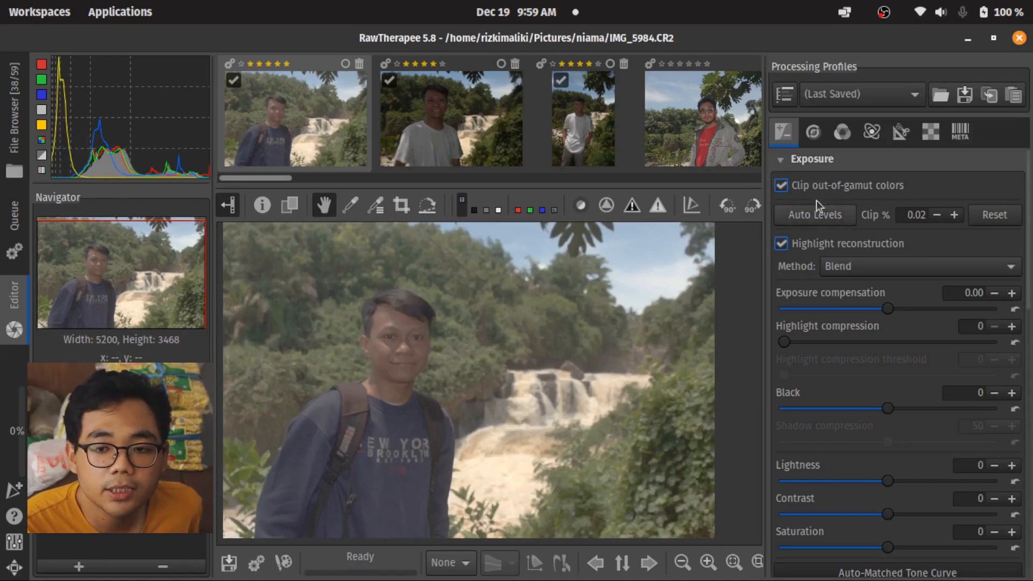
{"action": "scroll", "coordinate": [812, 332], "scroll_direction": "down", "scroll_amount": 5}
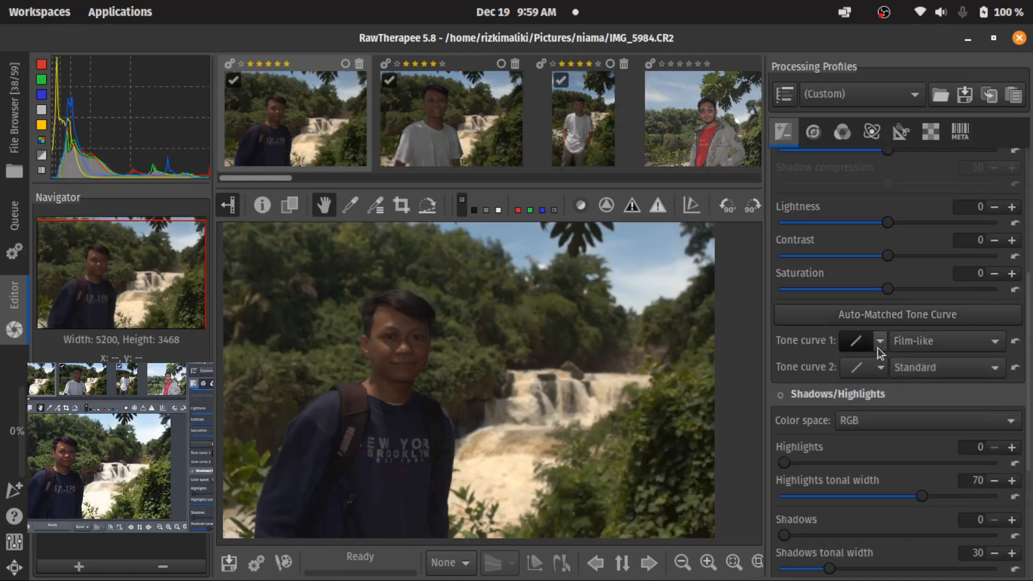
- Set the photo's exposure compensation to 0.95 and highlight compression to 88
{"action": "scroll", "coordinate": [877, 348], "scroll_direction": "up", "scroll_amount": 5}
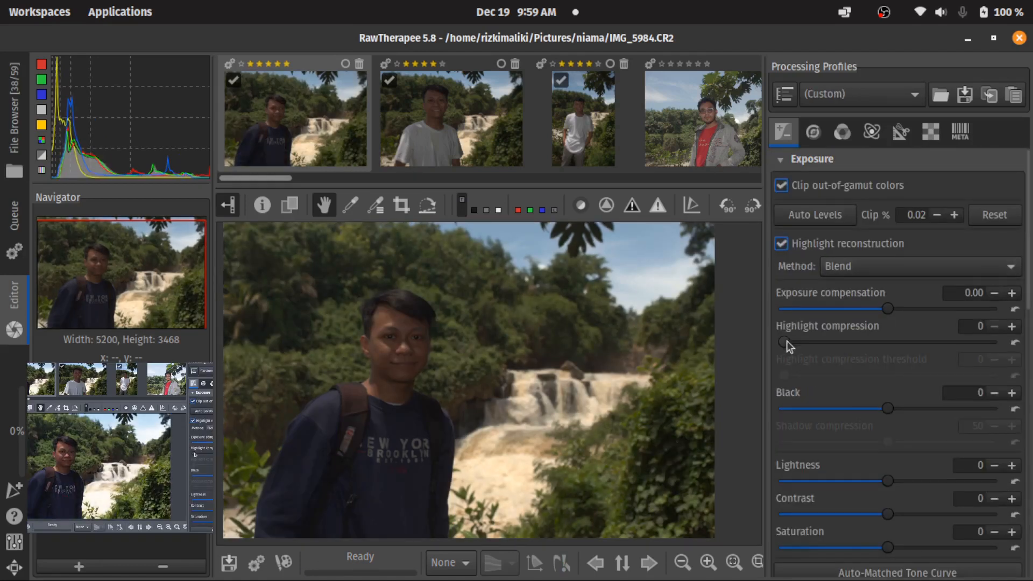
{"action": "scroll", "coordinate": [847, 422], "scroll_direction": "down", "scroll_amount": 1}
{"action": "scroll", "coordinate": [851, 408], "scroll_direction": "up", "scroll_amount": 1}
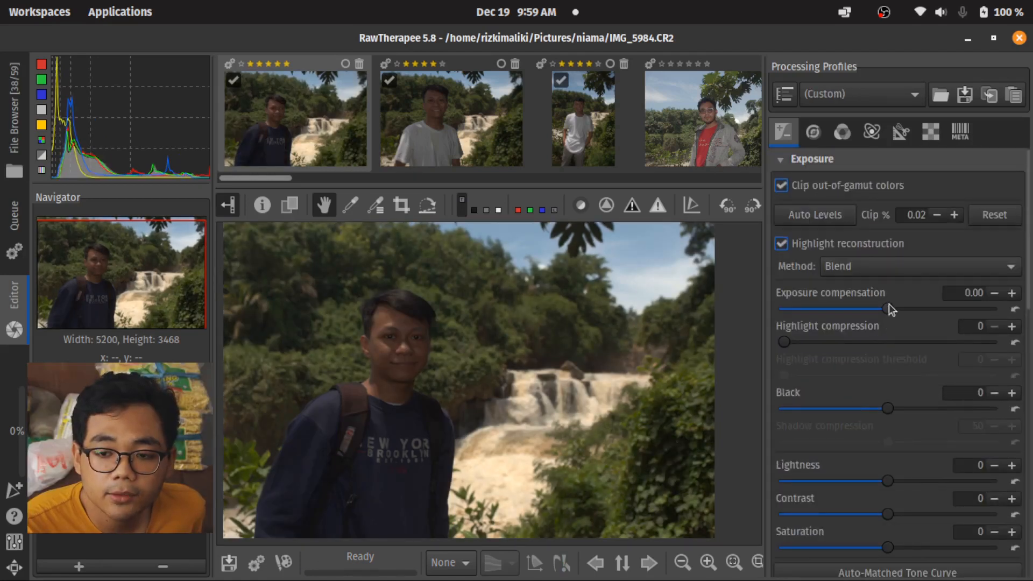
{"action": "left_click_drag", "start_coordinate": [890, 308], "coordinate": [900, 318]}
{"action": "scroll", "coordinate": [807, 399], "scroll_direction": "down", "scroll_amount": 3}
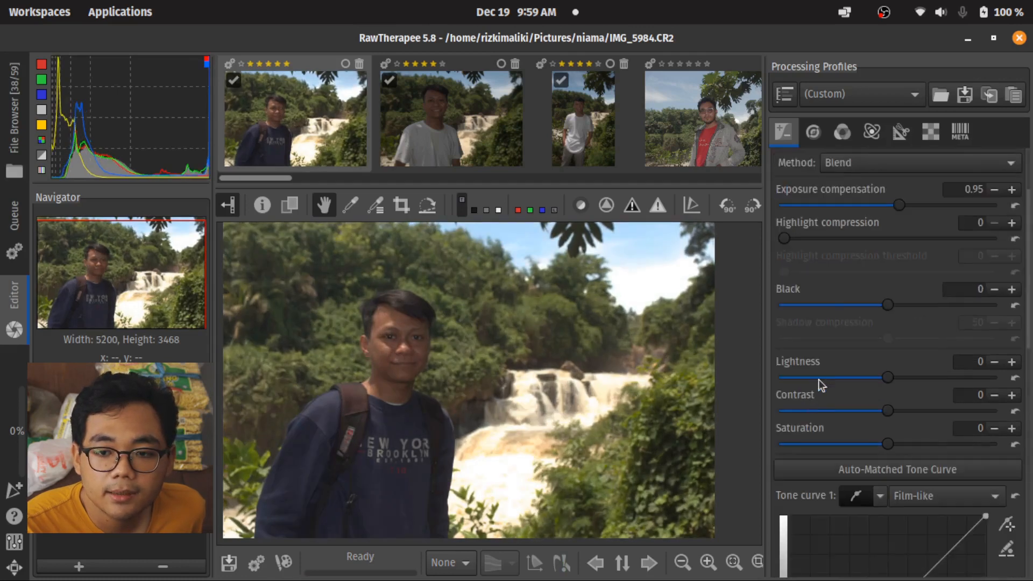
{"action": "scroll", "coordinate": [801, 270], "scroll_direction": "up", "scroll_amount": 2}
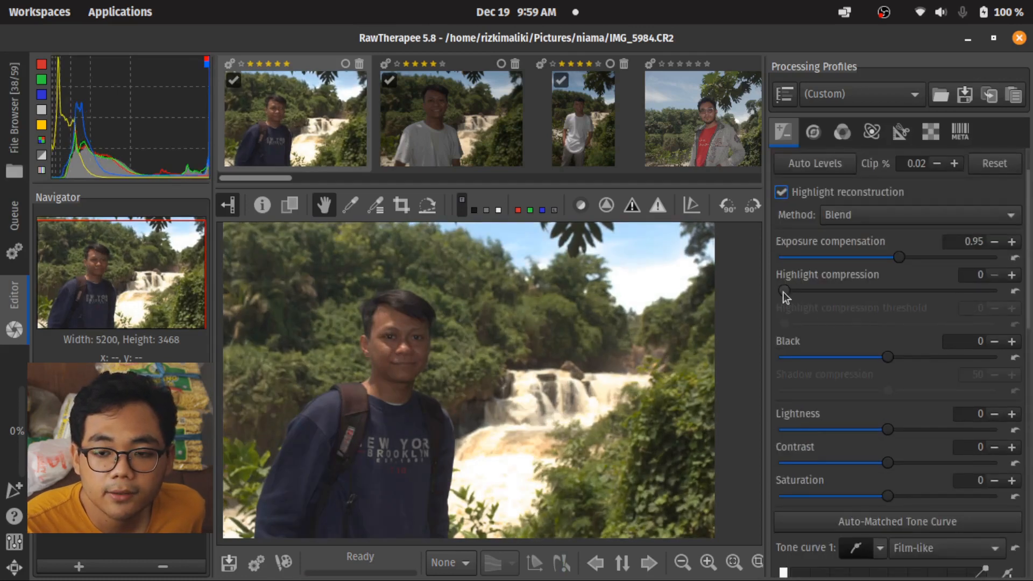
{"action": "left_click_drag", "start_coordinate": [783, 291], "coordinate": [821, 299]}
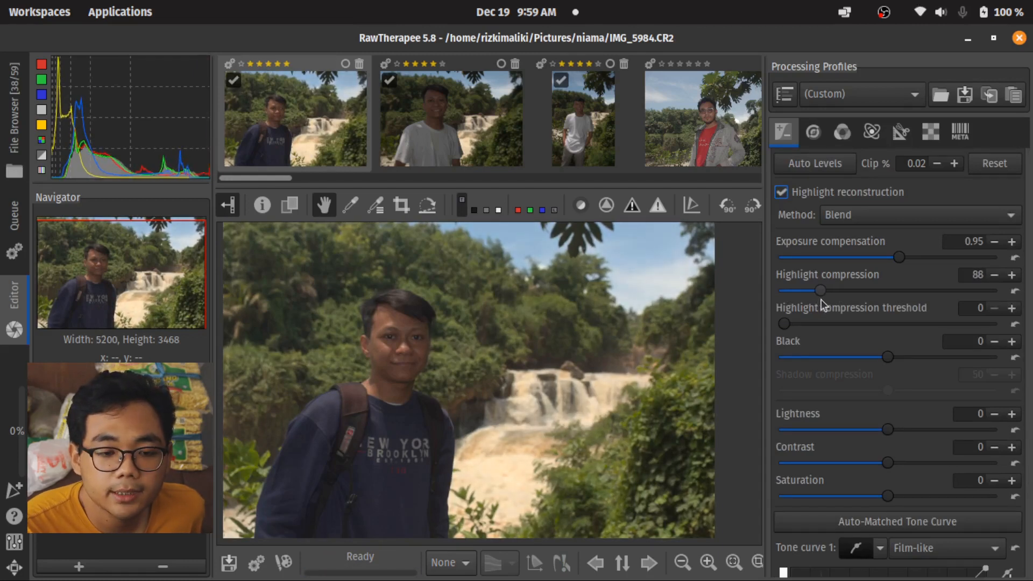
- Set tone curve 1 to the Standard type and shape it into a gentle S-curve that lifts highlights and lowers shadows
{"action": "scroll", "coordinate": [792, 383], "scroll_direction": "down", "scroll_amount": 3}
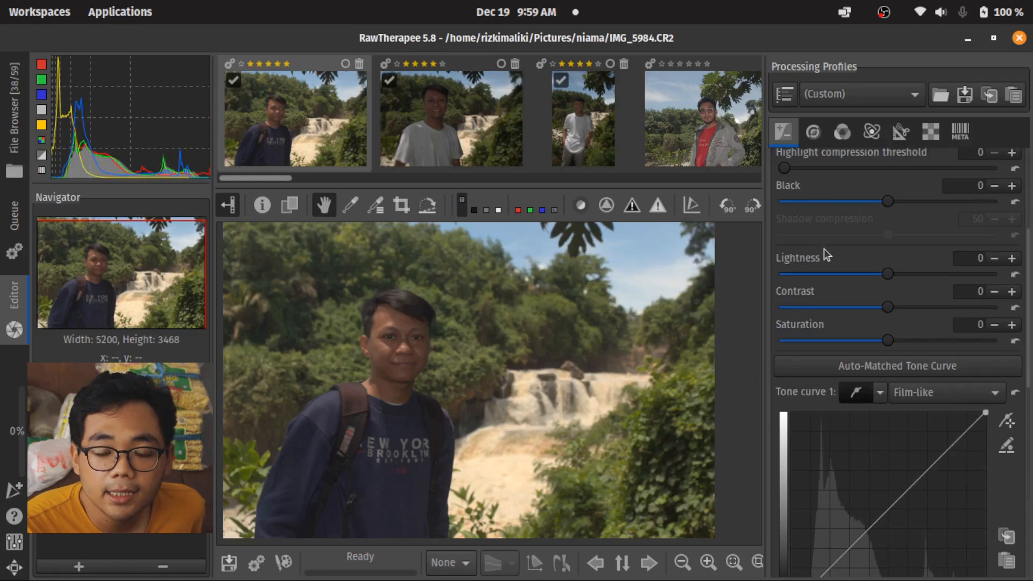
{"action": "scroll", "coordinate": [824, 249], "scroll_direction": "down", "scroll_amount": 3}
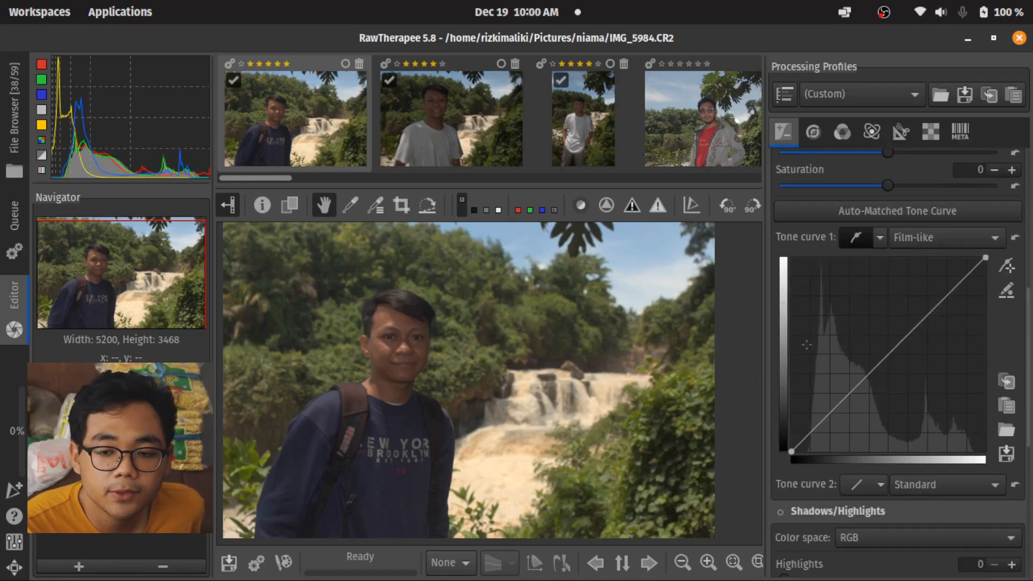
{"action": "scroll", "coordinate": [813, 243], "scroll_direction": "up", "scroll_amount": 1}
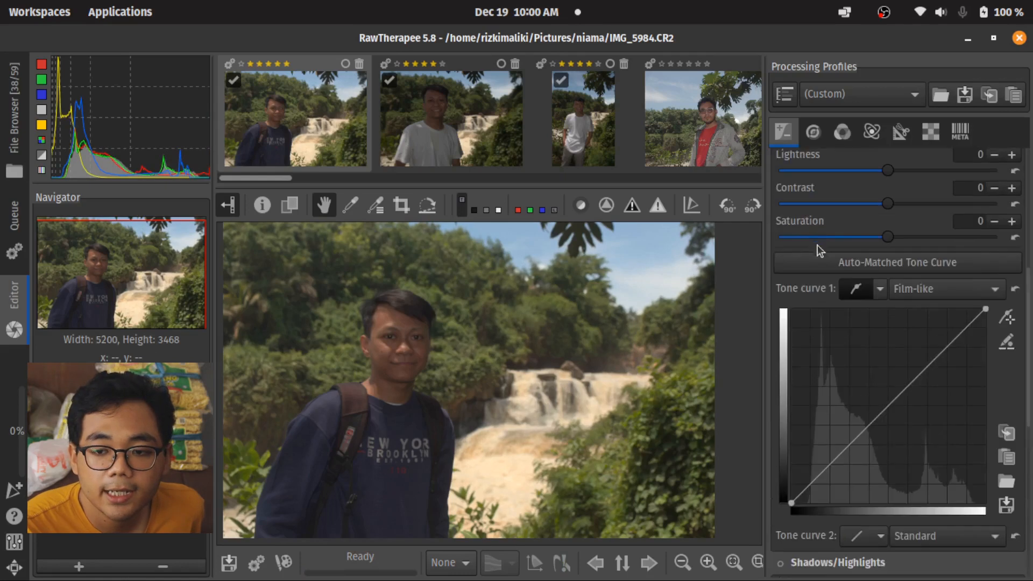
{"action": "left_click", "coordinate": [884, 291]}
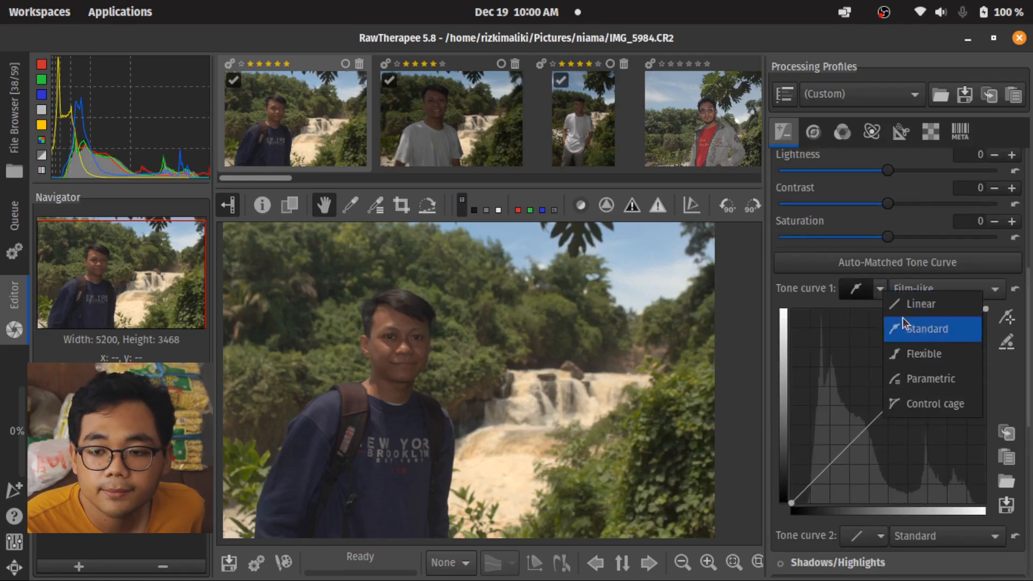
{"action": "left_click", "coordinate": [934, 337]}
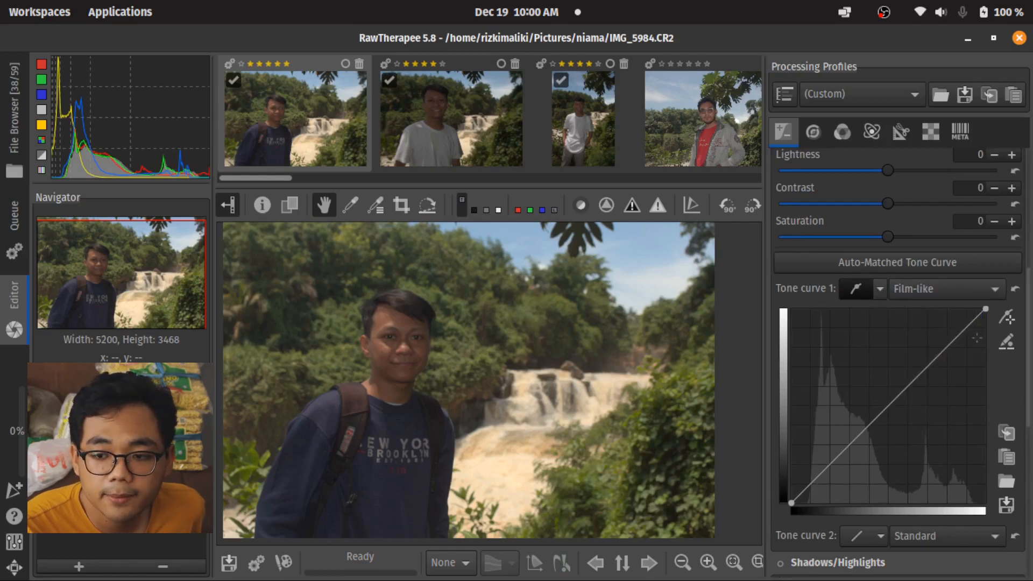
{"action": "left_click_drag", "start_coordinate": [954, 337], "coordinate": [944, 330]}
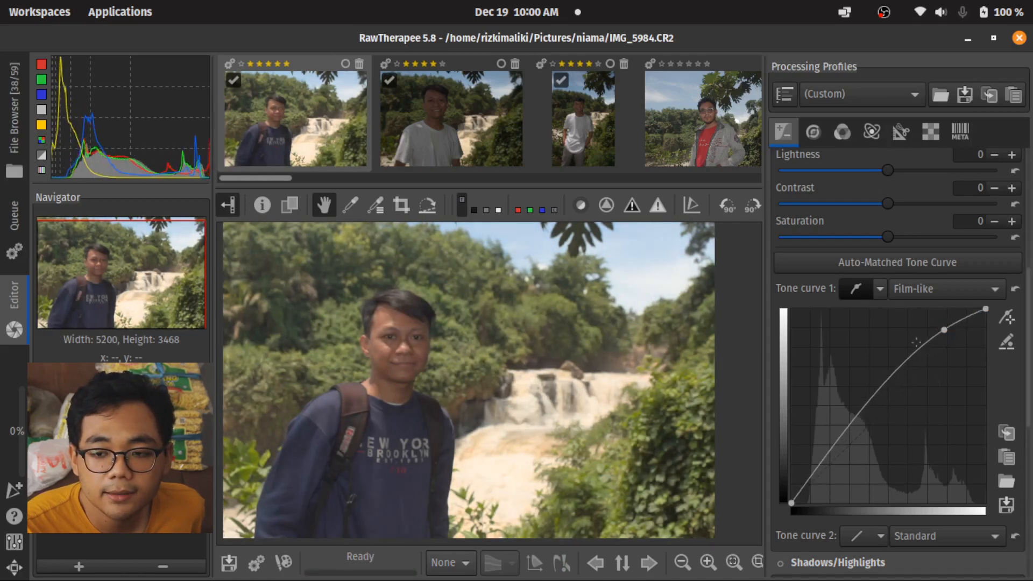
{"action": "left_click_drag", "start_coordinate": [944, 330], "coordinate": [942, 328]}
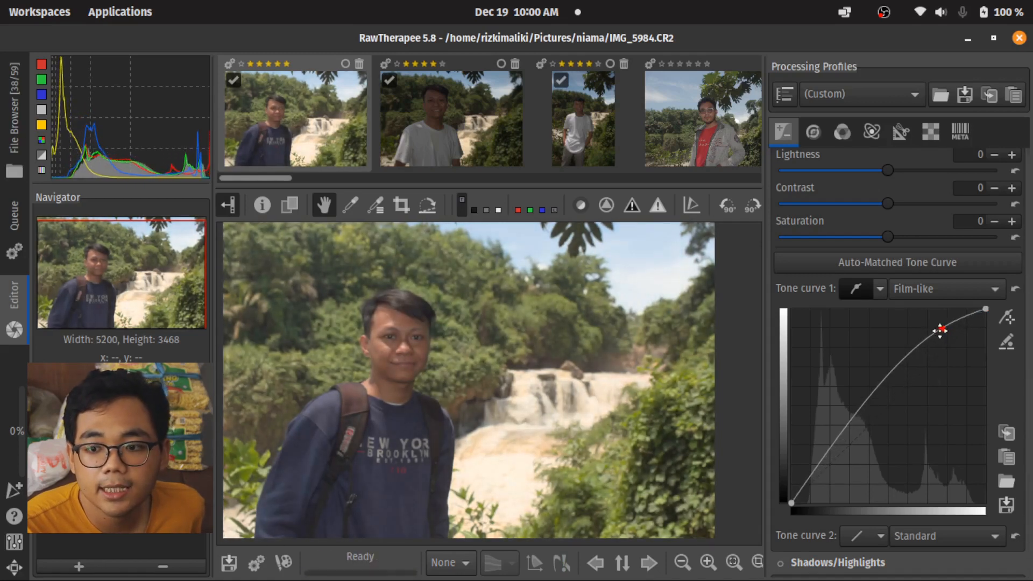
{"action": "left_click_drag", "start_coordinate": [795, 487], "coordinate": [809, 488]}
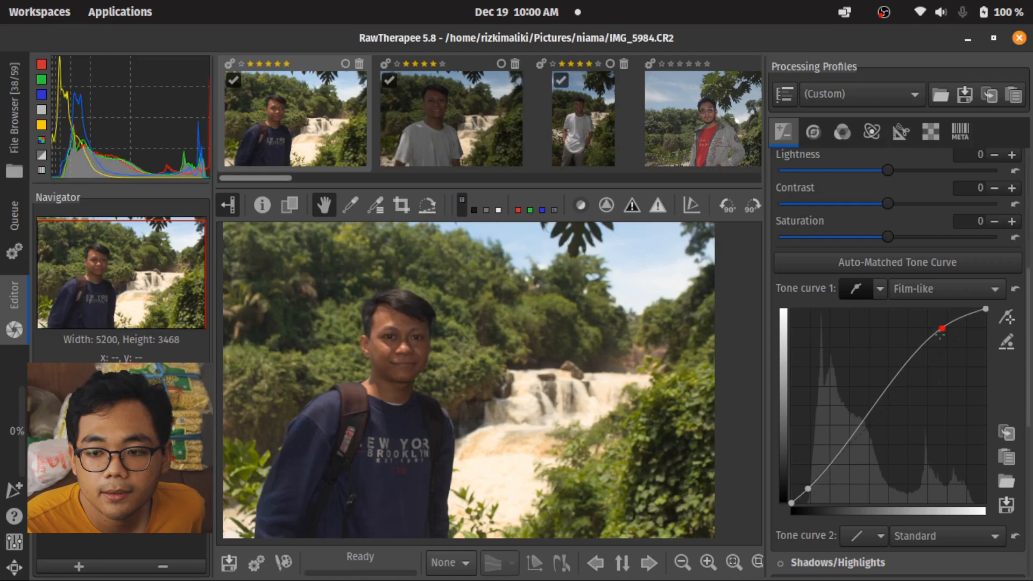
{"action": "left_click_drag", "start_coordinate": [883, 380], "coordinate": [1028, 137]}
{"action": "left_click_drag", "start_coordinate": [941, 328], "coordinate": [939, 328]}
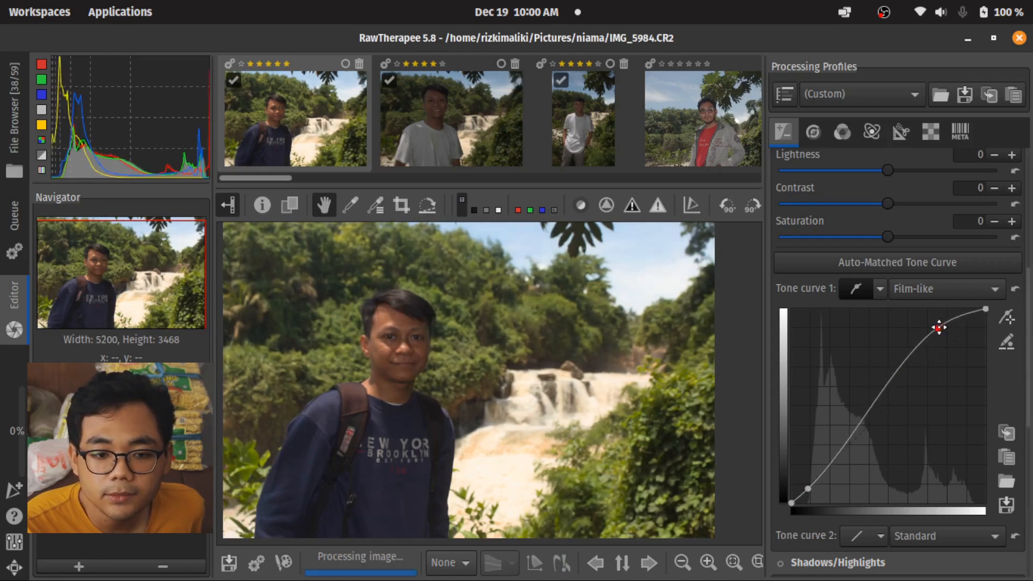
- Set tone curve 2 to the Standard curve type and raise it slightly with a point in the midtones
{"action": "scroll", "coordinate": [886, 448], "scroll_direction": "down", "scroll_amount": 3}
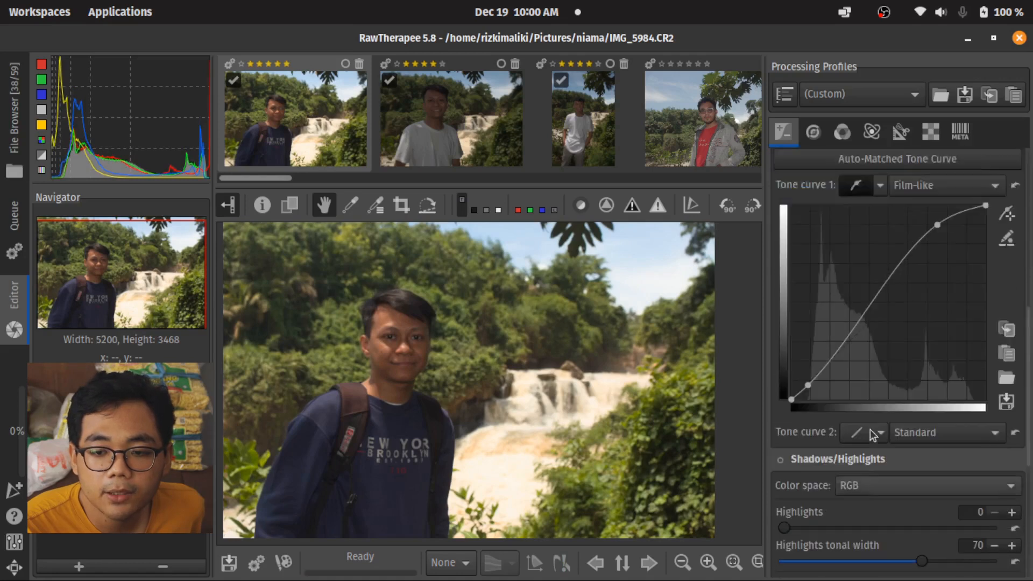
{"action": "scroll", "coordinate": [870, 430], "scroll_direction": "up", "scroll_amount": 3}
{"action": "scroll", "coordinate": [864, 471], "scroll_direction": "down", "scroll_amount": 3}
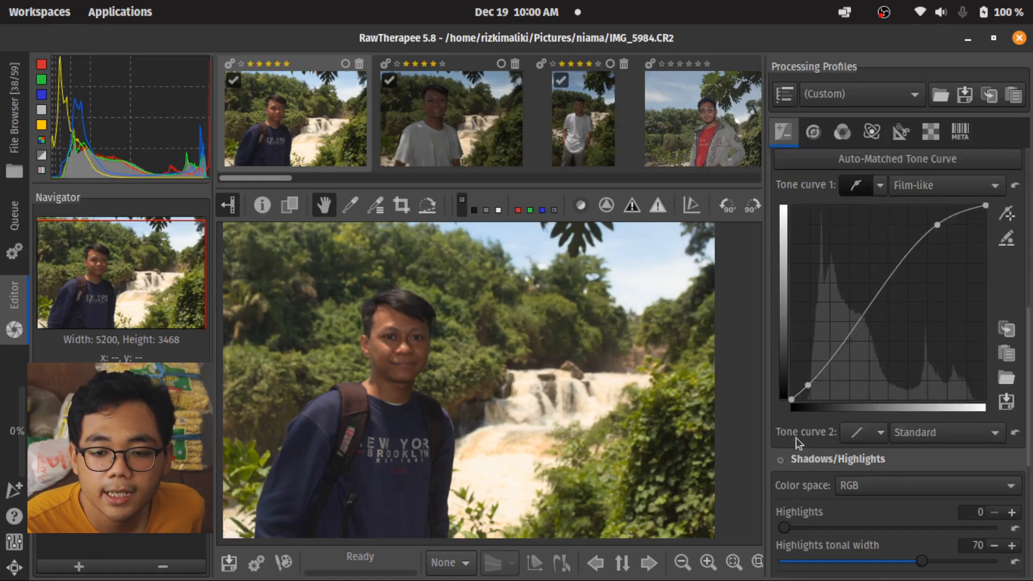
{"action": "left_click", "coordinate": [881, 432]}
{"action": "left_click", "coordinate": [885, 464]}
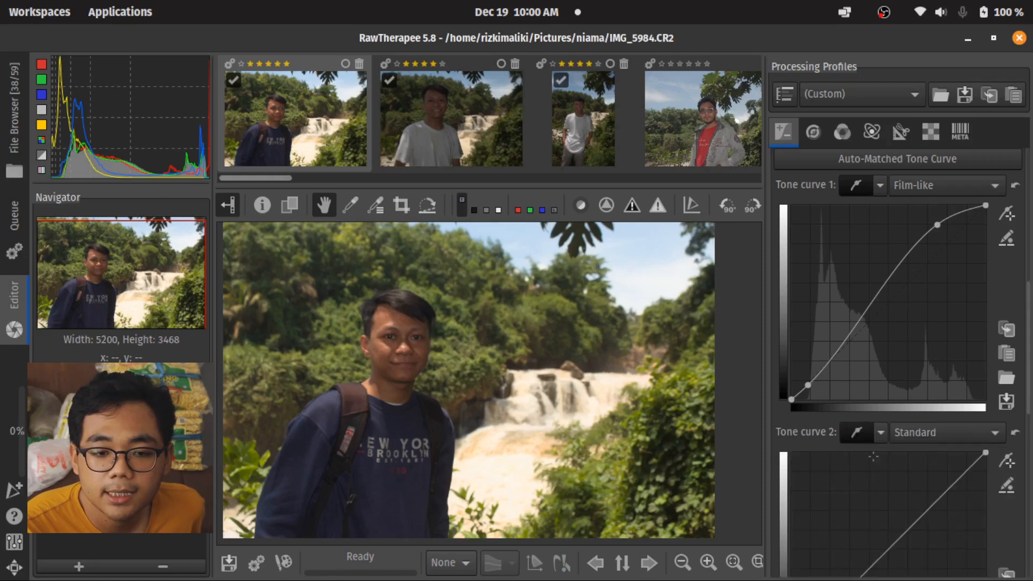
{"action": "scroll", "coordinate": [886, 457], "scroll_direction": "down", "scroll_amount": 3}
{"action": "left_click_drag", "start_coordinate": [884, 449], "coordinate": [881, 439]}
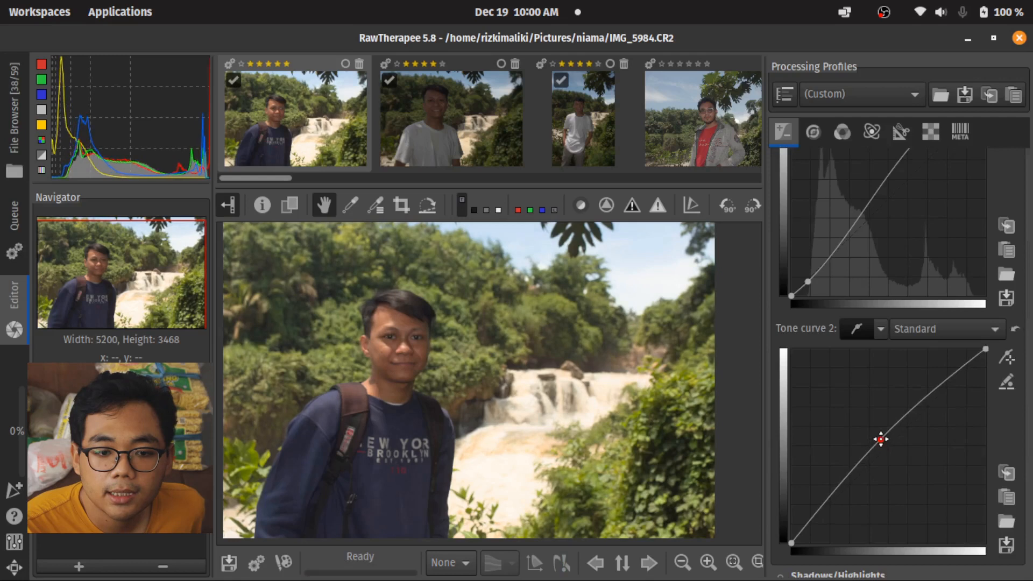
{"action": "scroll", "coordinate": [888, 345], "scroll_direction": "up", "scroll_amount": 5}
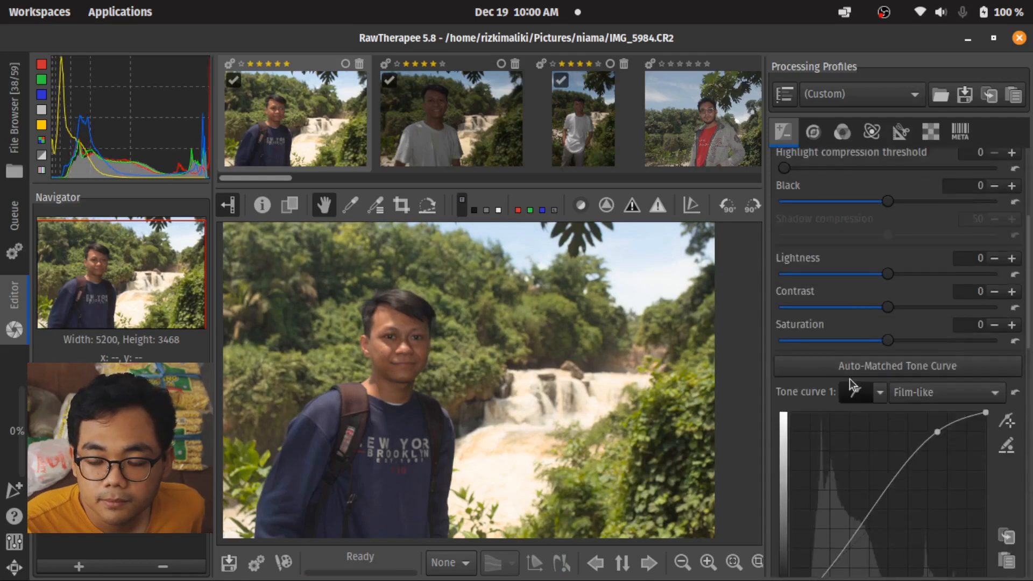
{"action": "scroll", "coordinate": [851, 378], "scroll_direction": "down", "scroll_amount": 3}
{"action": "scroll", "coordinate": [845, 385], "scroll_direction": "down", "scroll_amount": 5}
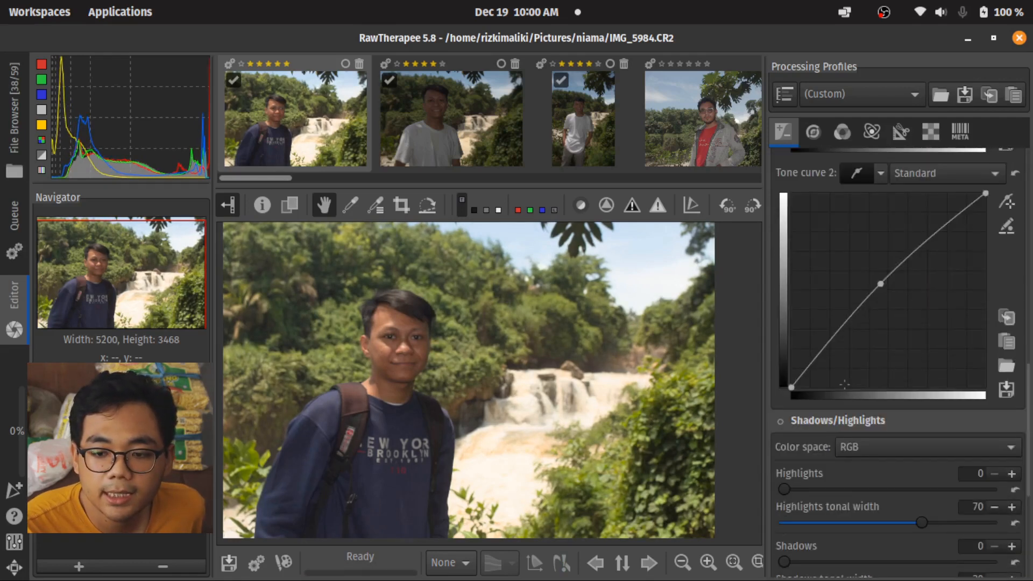
- Enable the Shadows/Highlights adjustment and set Highlights to 60
{"action": "scroll", "coordinate": [830, 392], "scroll_direction": "up", "scroll_amount": 5}
{"action": "scroll", "coordinate": [830, 392], "scroll_direction": "up", "scroll_amount": 3}
{"action": "scroll", "coordinate": [834, 386], "scroll_direction": "down", "scroll_amount": 8}
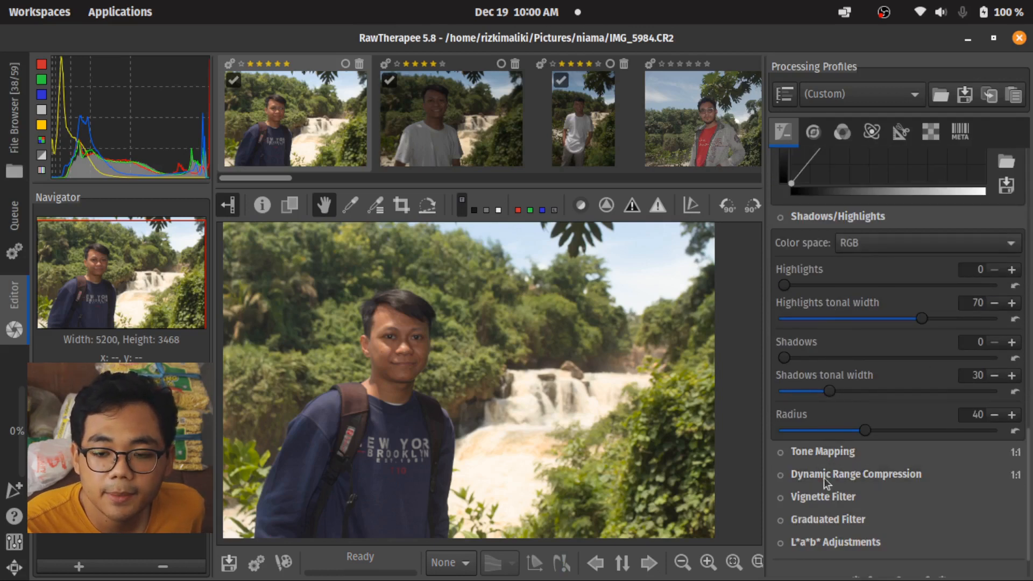
{"action": "scroll", "coordinate": [825, 501], "scroll_direction": "up", "scroll_amount": 2}
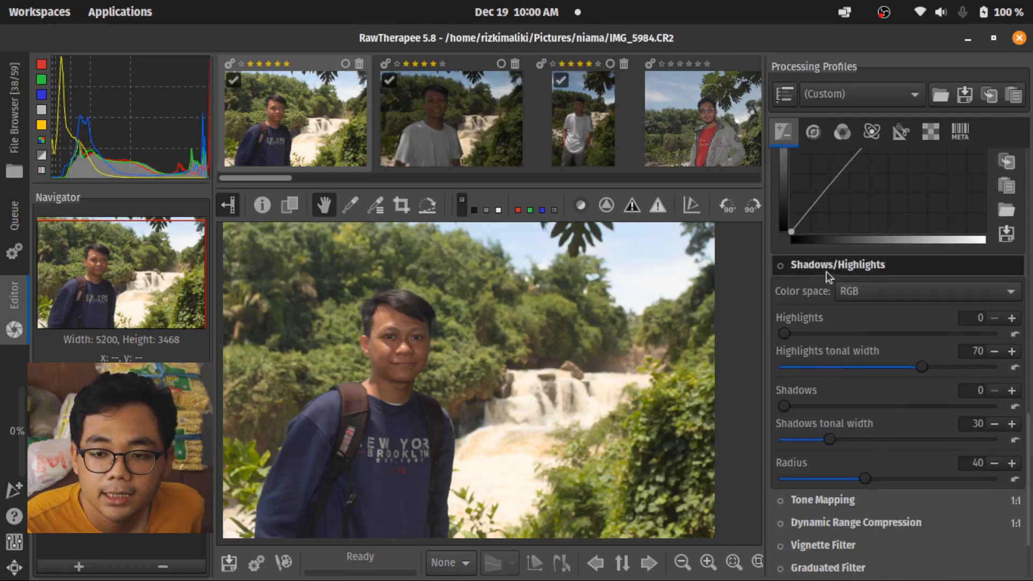
{"action": "scroll", "coordinate": [861, 366], "scroll_direction": "down", "scroll_amount": 2}
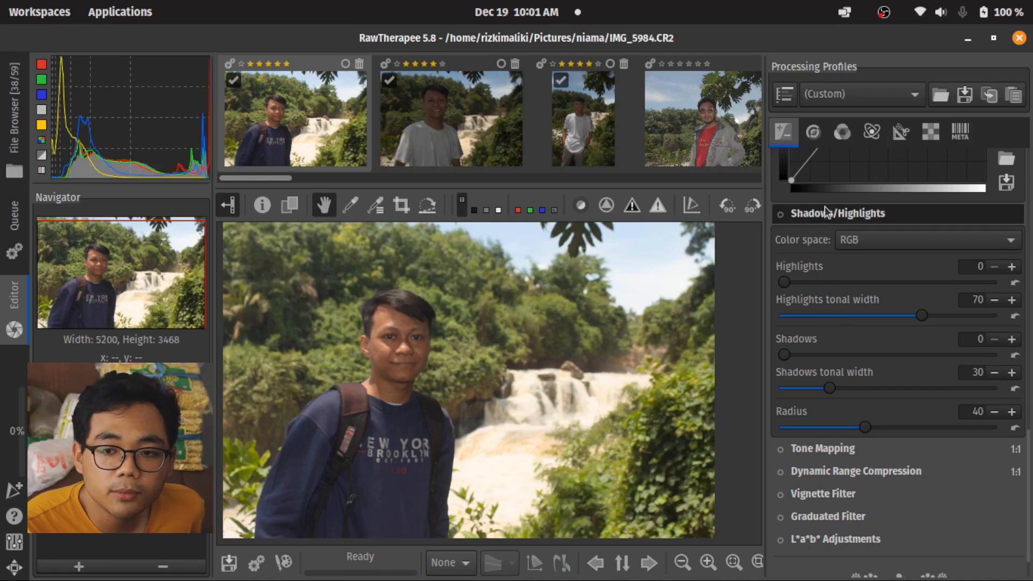
{"action": "left_click", "coordinate": [781, 215]}
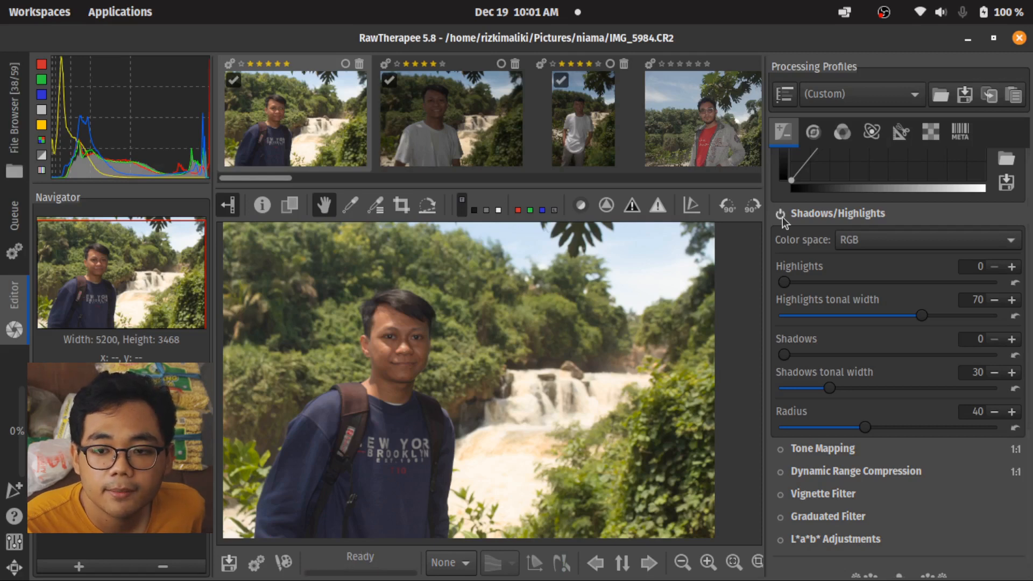
{"action": "left_click_drag", "start_coordinate": [780, 280], "coordinate": [906, 273]}
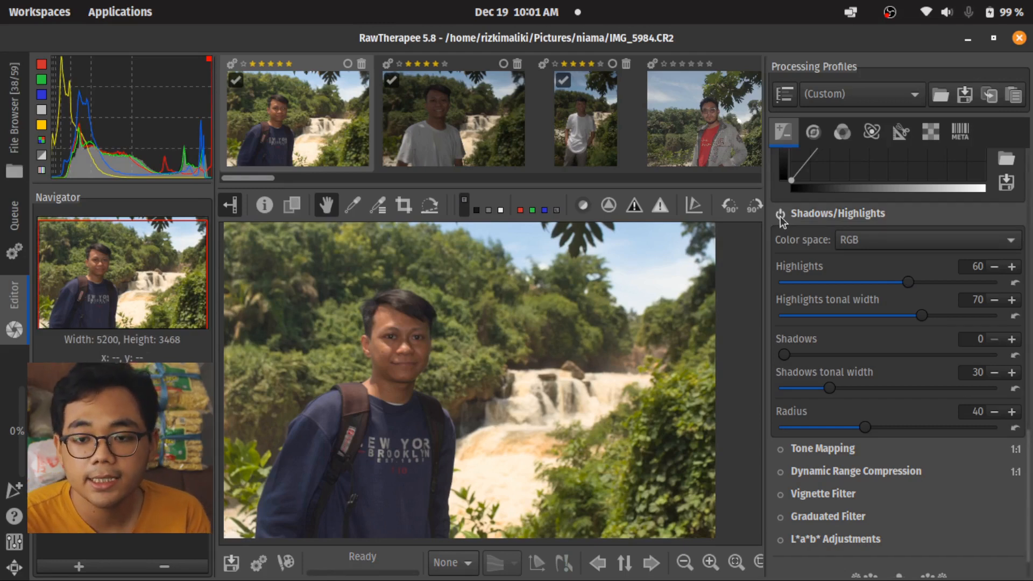
- Compare the photo with and without the Shadows/Highlights adjustment, leaving the adjustment enabled
{"action": "left_click", "coordinate": [780, 215]}
{"action": "left_click", "coordinate": [780, 215]}
{"action": "left_click", "coordinate": [780, 215]}
{"action": "left_click", "coordinate": [780, 216]}
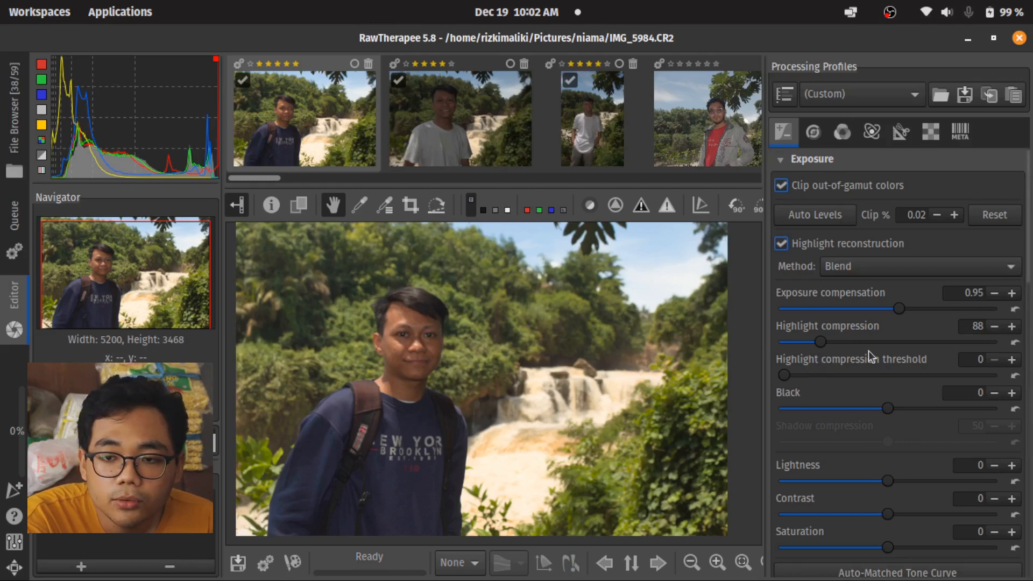
- Try the Daylight (sunny) white balance on the photo and set the white balance method to Cloudy
{"action": "left_click", "coordinate": [843, 135]}
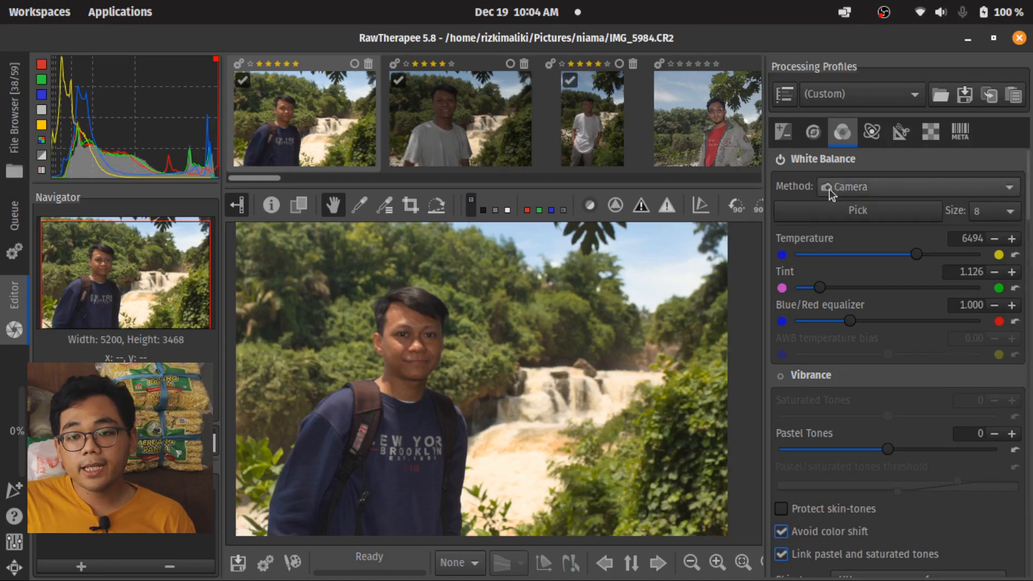
{"action": "left_click", "coordinate": [1002, 190]}
{"action": "left_click", "coordinate": [850, 218]}
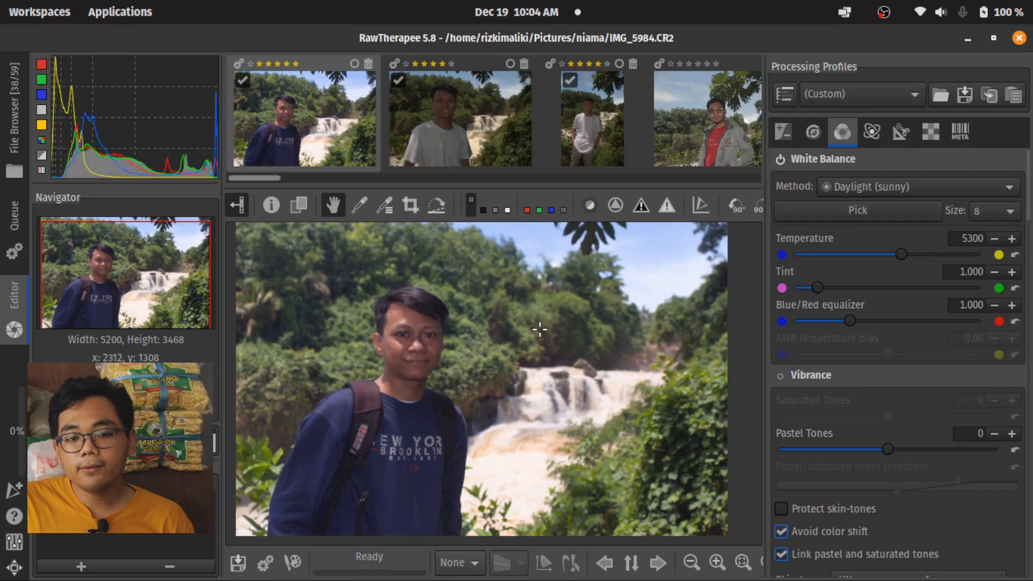
{"action": "left_click", "coordinate": [879, 187]}
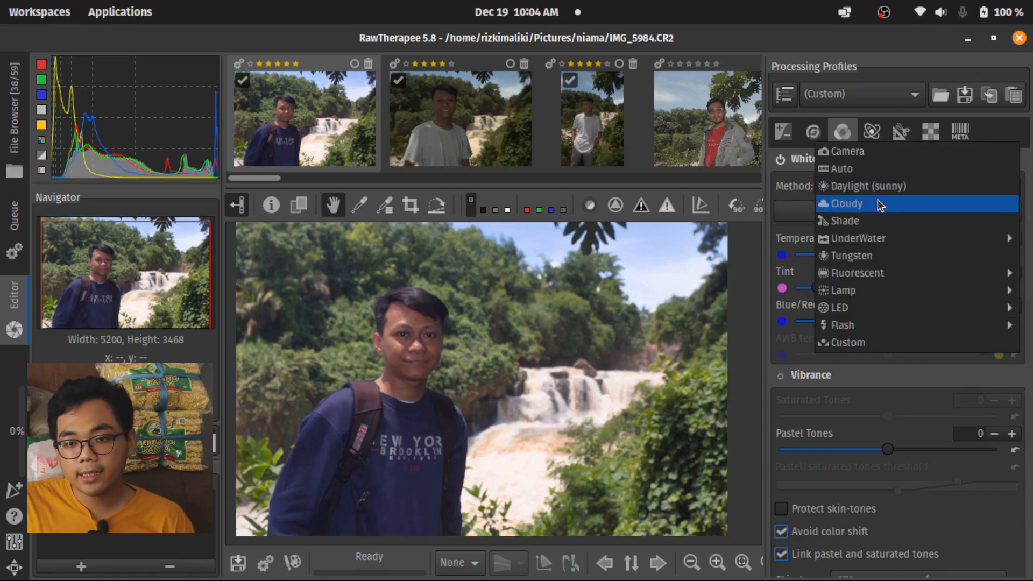
{"action": "left_click", "coordinate": [879, 204]}
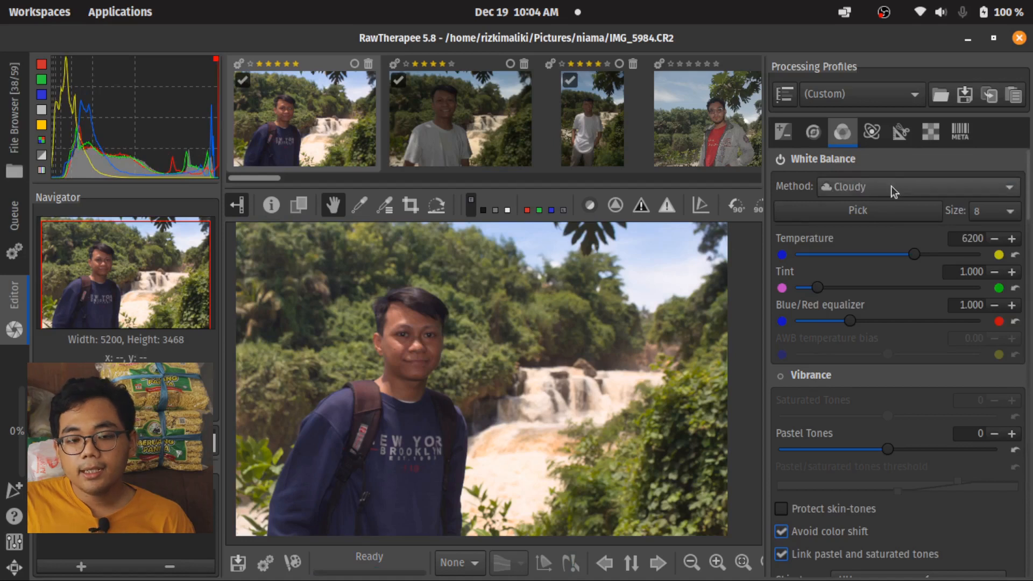
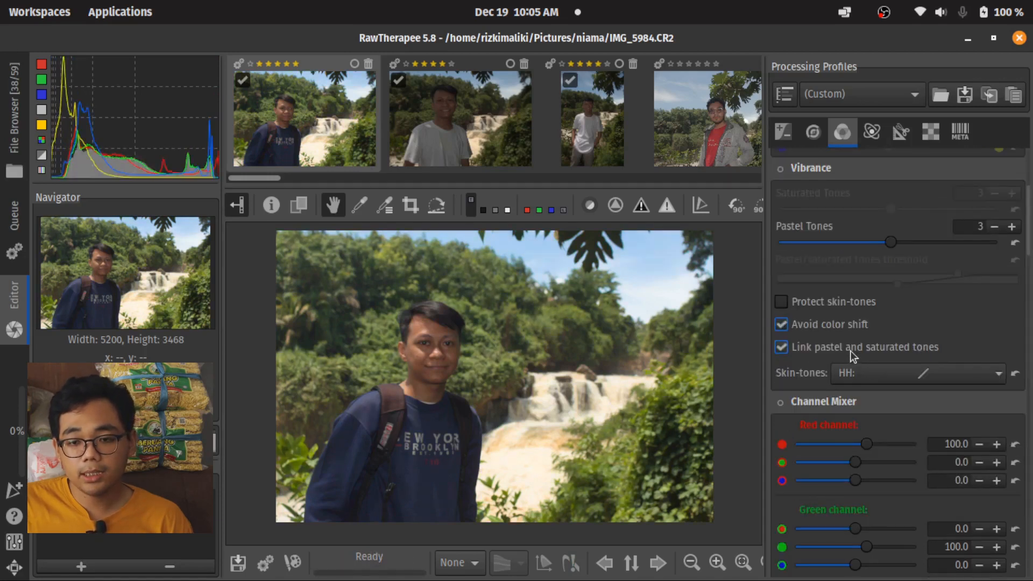
- Enable the Channel Mixer with red channel 101.6, -2.7, 0.0, green channel -0.9, 100.0, 0.0 and blue channel 6.4, -4.7, 97.0
{"action": "scroll", "coordinate": [830, 327], "scroll_direction": "down", "scroll_amount": 3}
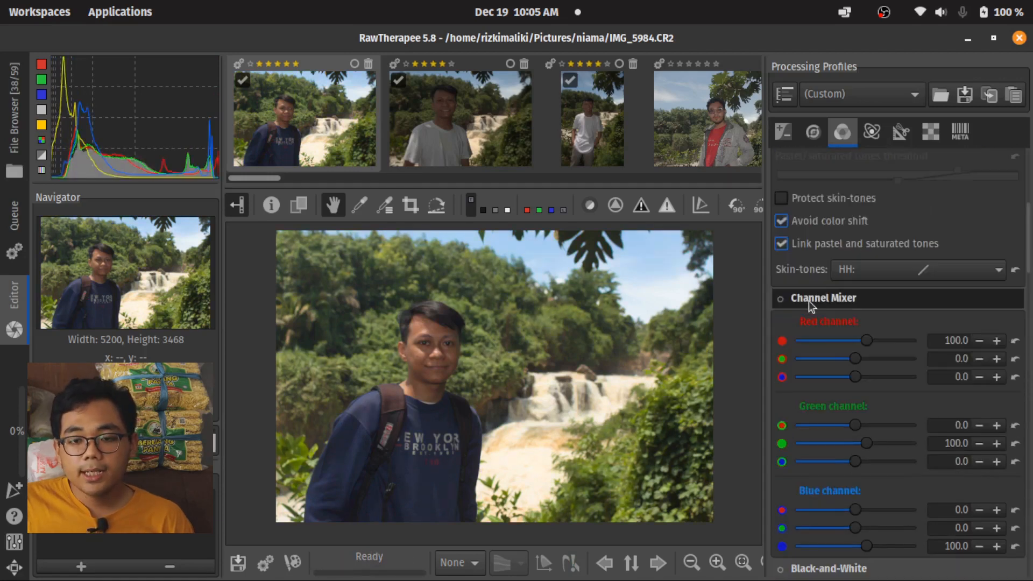
{"action": "left_click", "coordinate": [780, 299]}
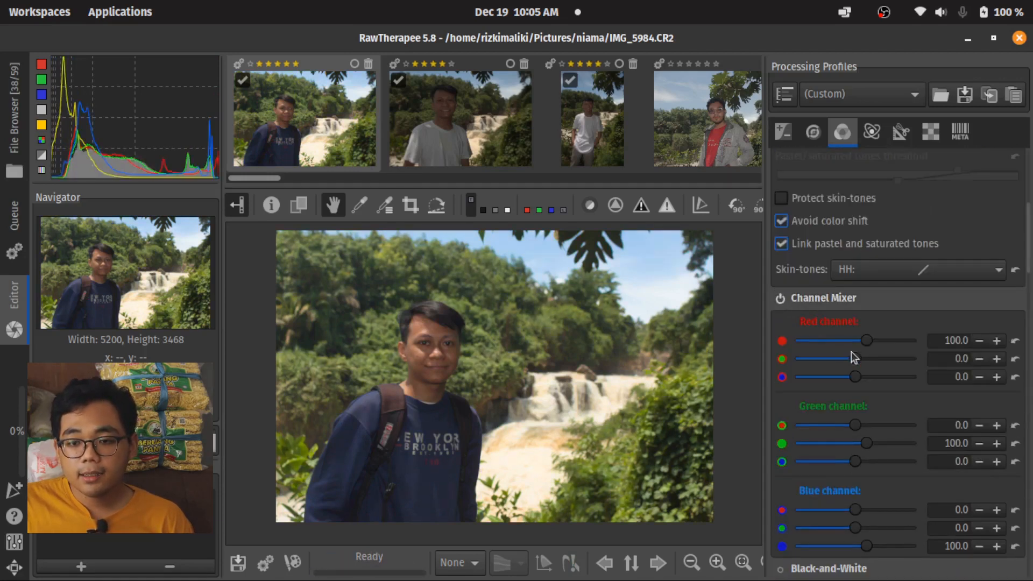
{"action": "scroll", "coordinate": [866, 499], "scroll_direction": "down", "scroll_amount": 1}
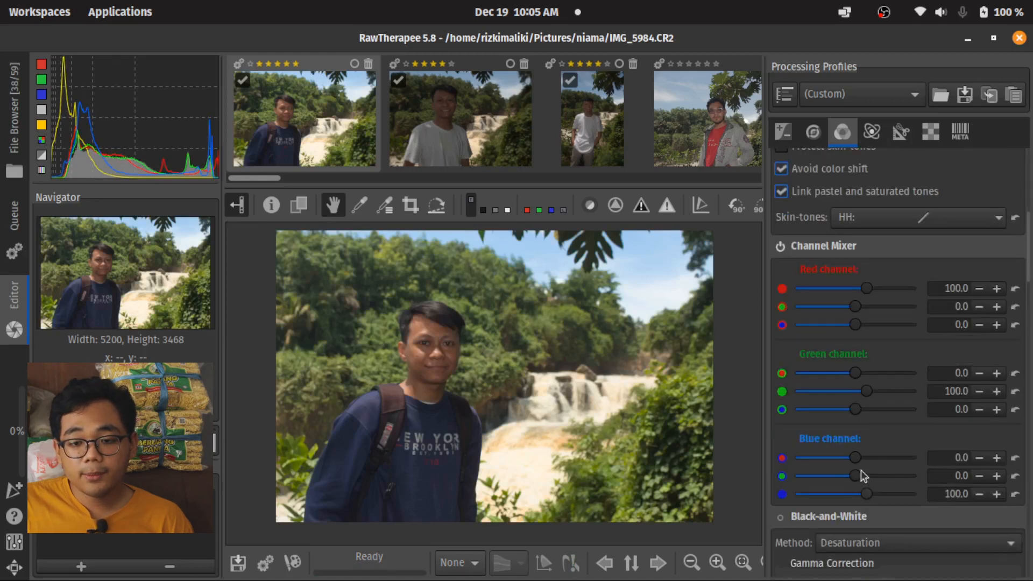
{"action": "left_click", "coordinate": [866, 291]}
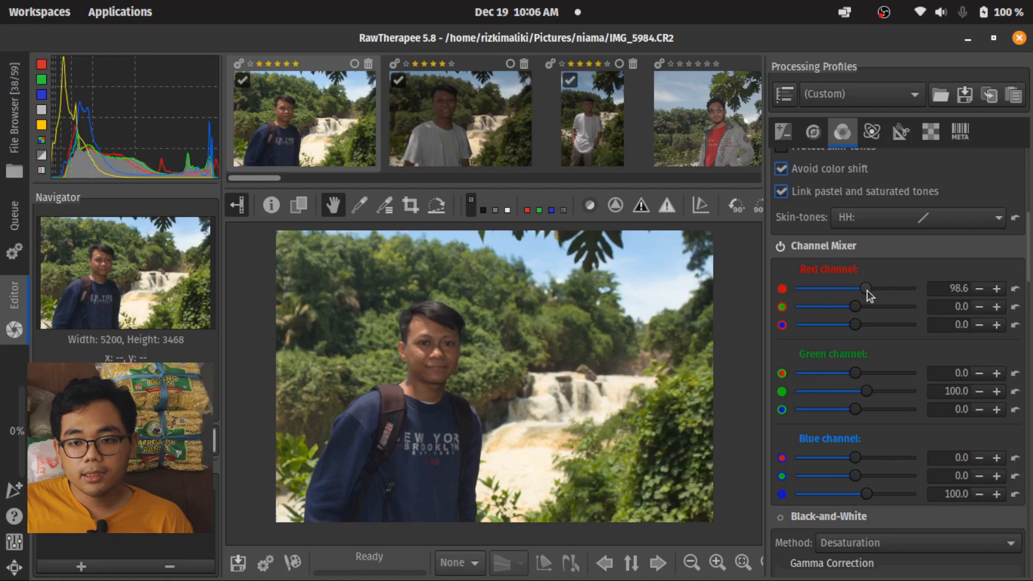
{"action": "left_click_drag", "start_coordinate": [868, 289], "coordinate": [851, 312]}
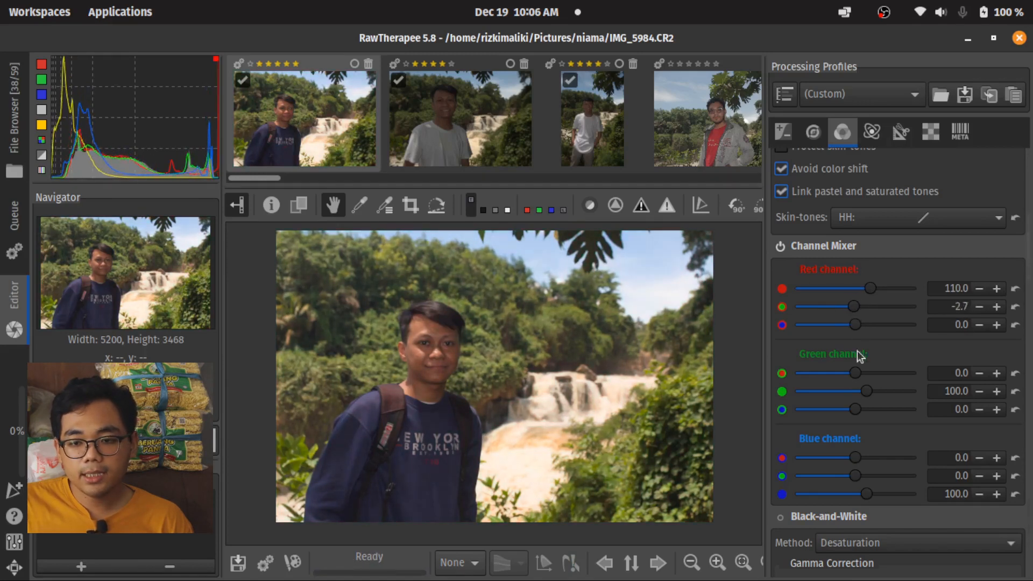
{"action": "left_click_drag", "start_coordinate": [850, 370], "coordinate": [853, 318]}
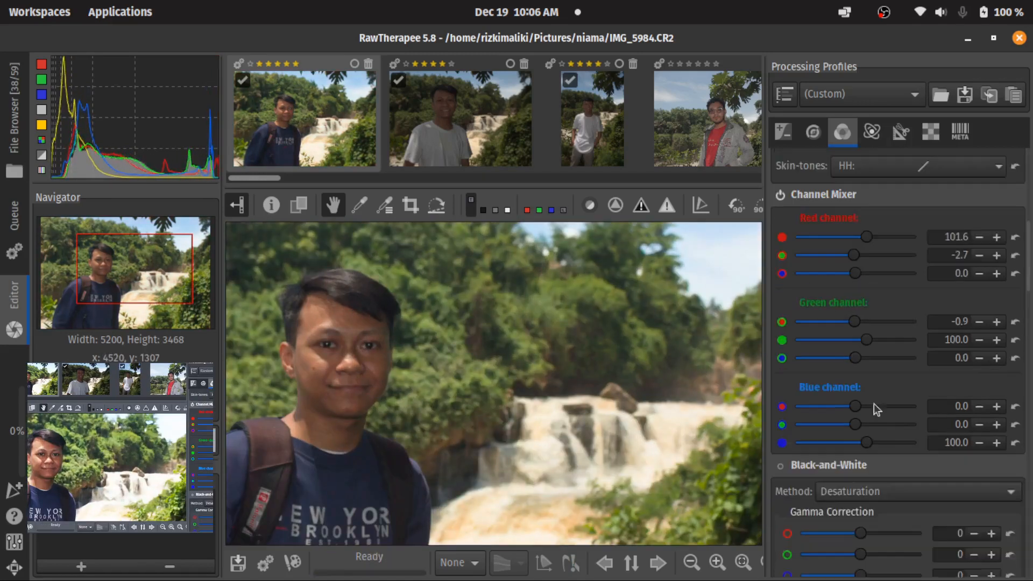
{"action": "left_click_drag", "start_coordinate": [855, 425], "coordinate": [853, 425]}
{"action": "left_click_drag", "start_coordinate": [866, 442], "coordinate": [864, 443]}
- Try the Black-and-White conversion with gamma correction red -41, green -5 and blue -43, and disable the conversion again
{"action": "scroll", "coordinate": [791, 413], "scroll_direction": "down", "scroll_amount": 2}
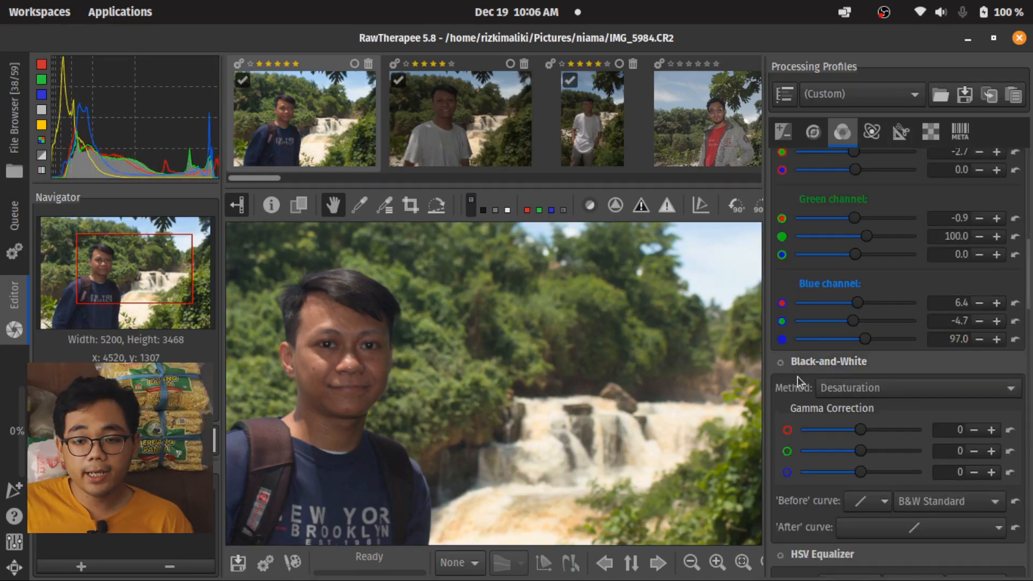
{"action": "left_click", "coordinate": [782, 365]}
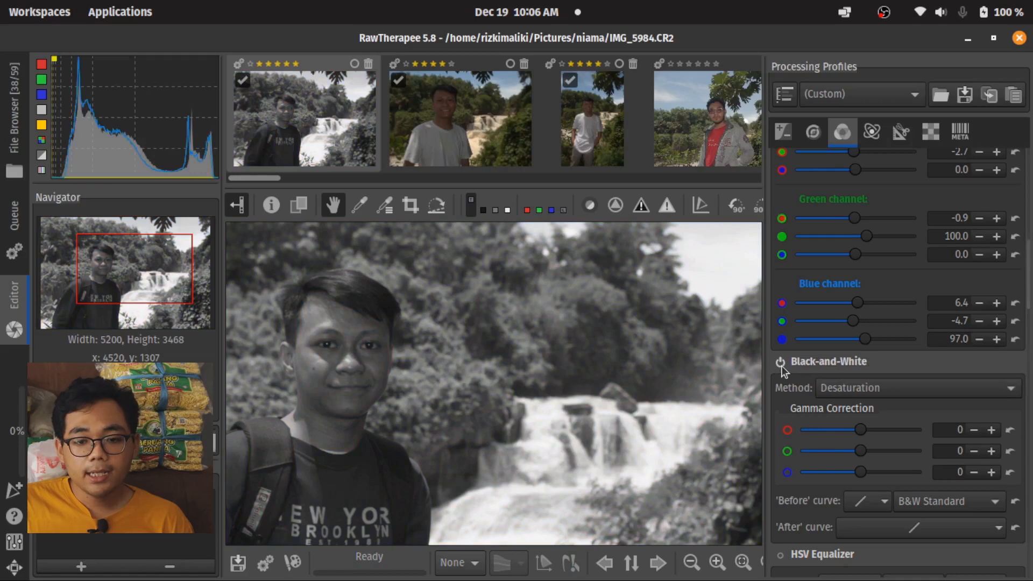
{"action": "scroll", "coordinate": [538, 399], "scroll_direction": "down", "scroll_amount": 3}
{"action": "left_click_drag", "start_coordinate": [544, 392], "coordinate": [516, 361]}
{"action": "scroll", "coordinate": [629, 414], "scroll_direction": "up", "scroll_amount": 1}
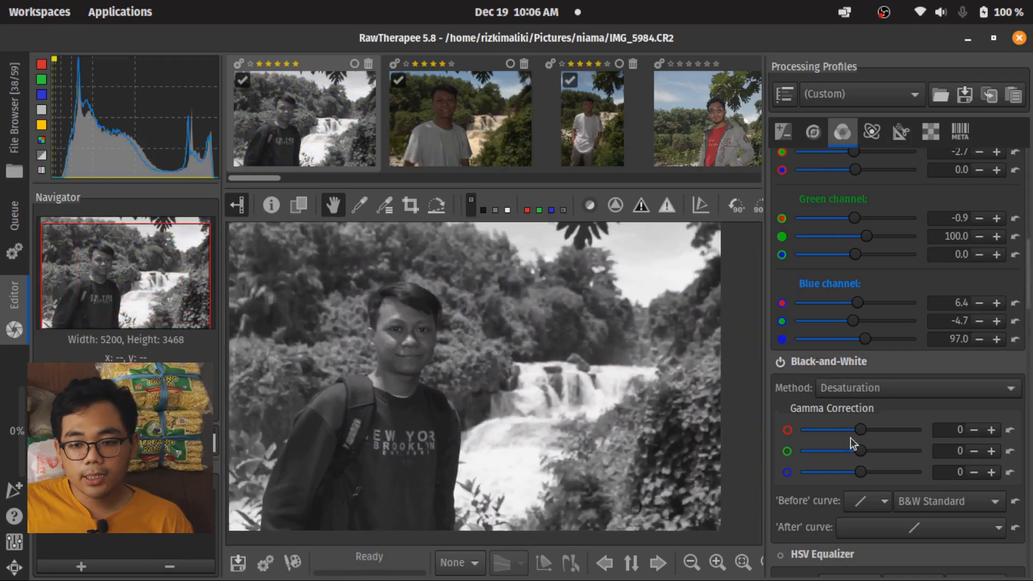
{"action": "left_click_drag", "start_coordinate": [860, 431], "coordinate": [837, 473]}
{"action": "left_click", "coordinate": [782, 363]}
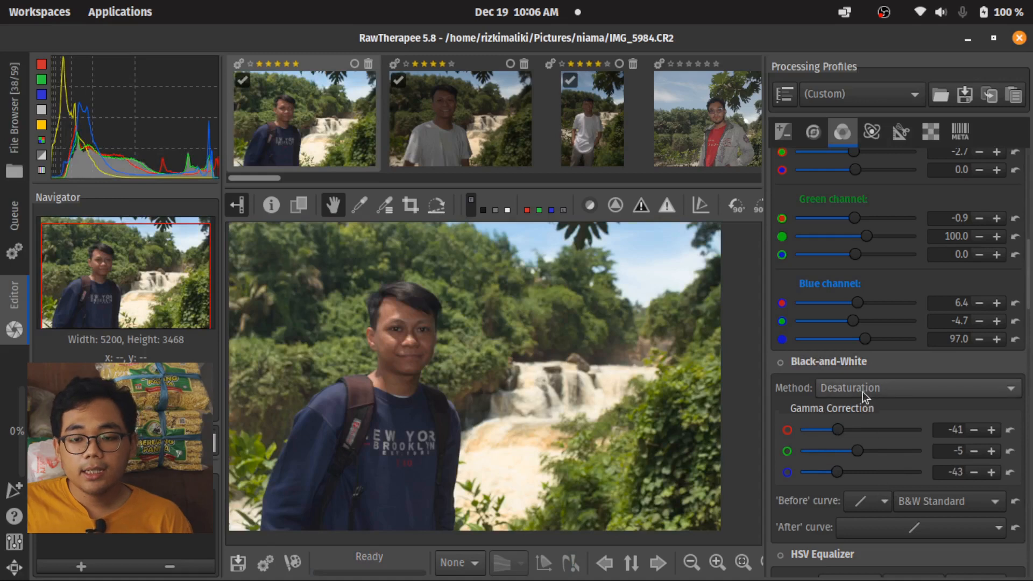
- Enable the HSV Equalizer and set its hue (H) curve to the Equalizer type
{"action": "scroll", "coordinate": [842, 395], "scroll_direction": "down", "scroll_amount": 5}
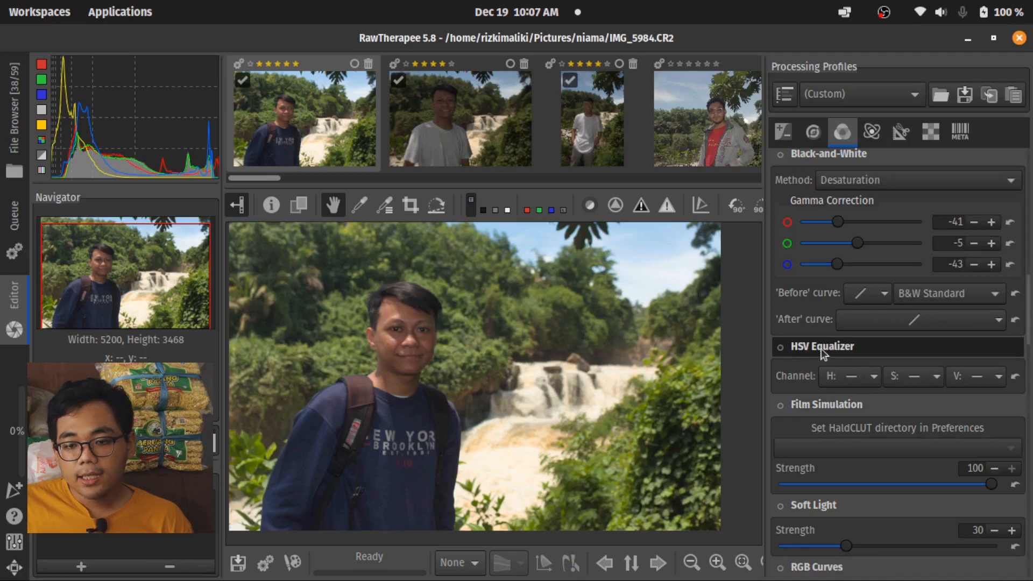
{"action": "left_click", "coordinate": [783, 348]}
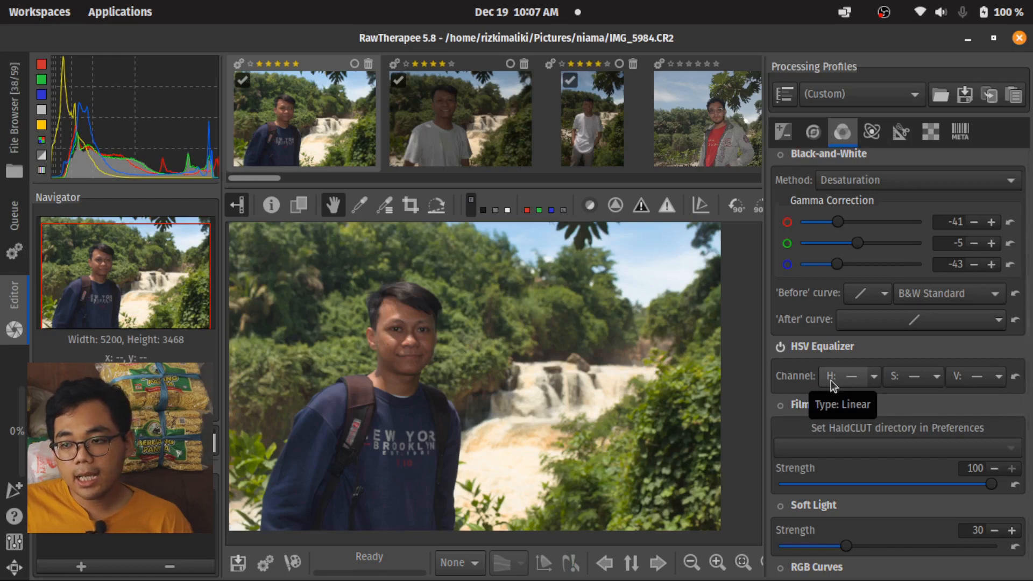
{"action": "left_click", "coordinate": [872, 377]}
{"action": "left_click", "coordinate": [871, 378]}
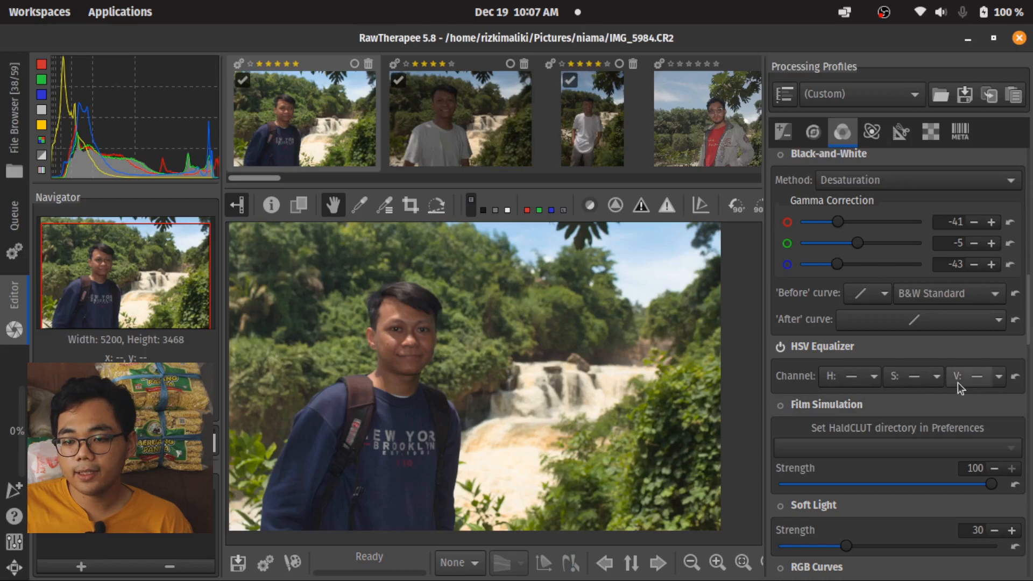
{"action": "left_click", "coordinate": [876, 377]}
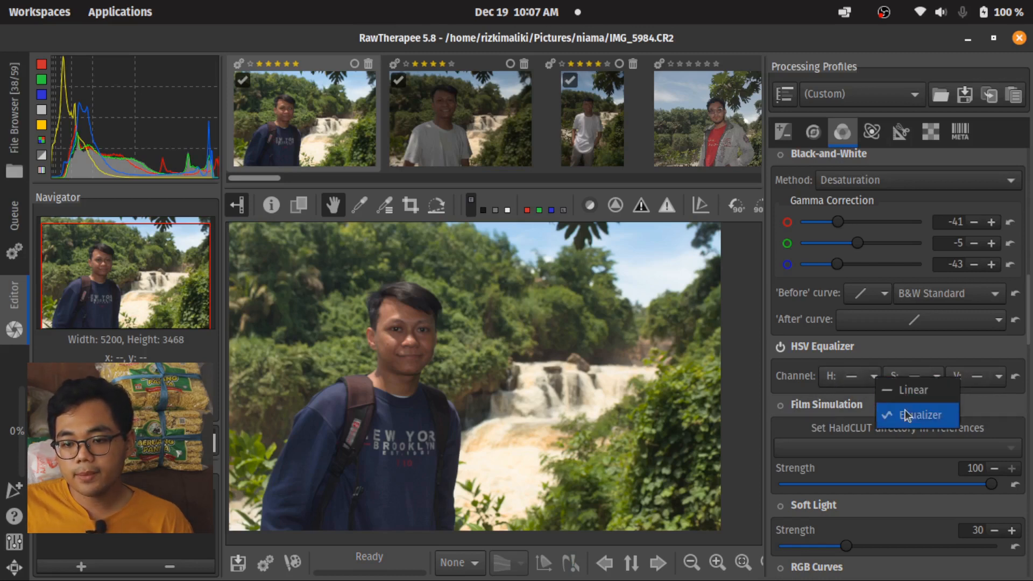
{"action": "left_click", "coordinate": [911, 419]}
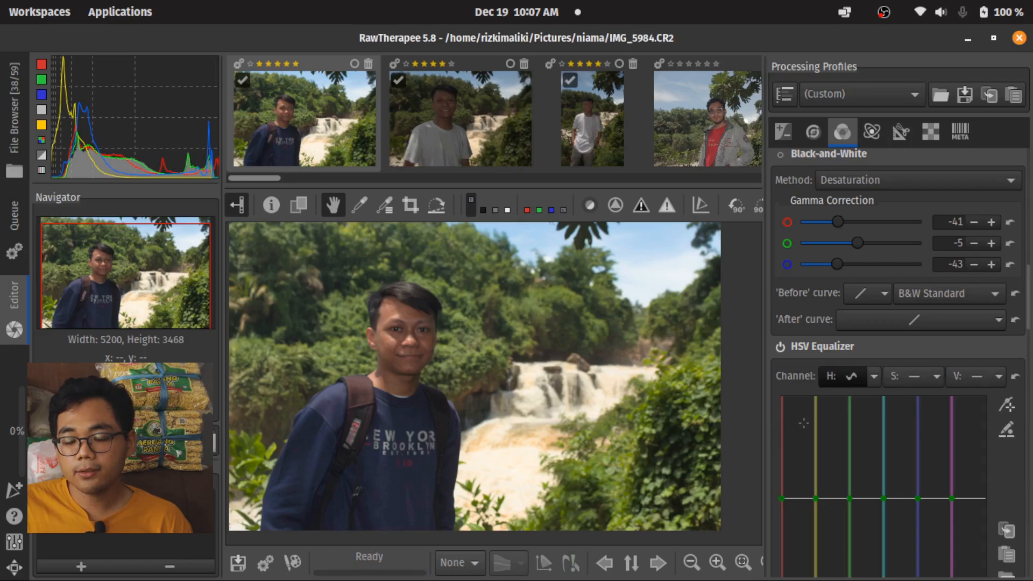
{"action": "scroll", "coordinate": [775, 446], "scroll_direction": "down", "scroll_amount": 2}
{"action": "scroll", "coordinate": [775, 441], "scroll_direction": "up", "scroll_amount": 1}
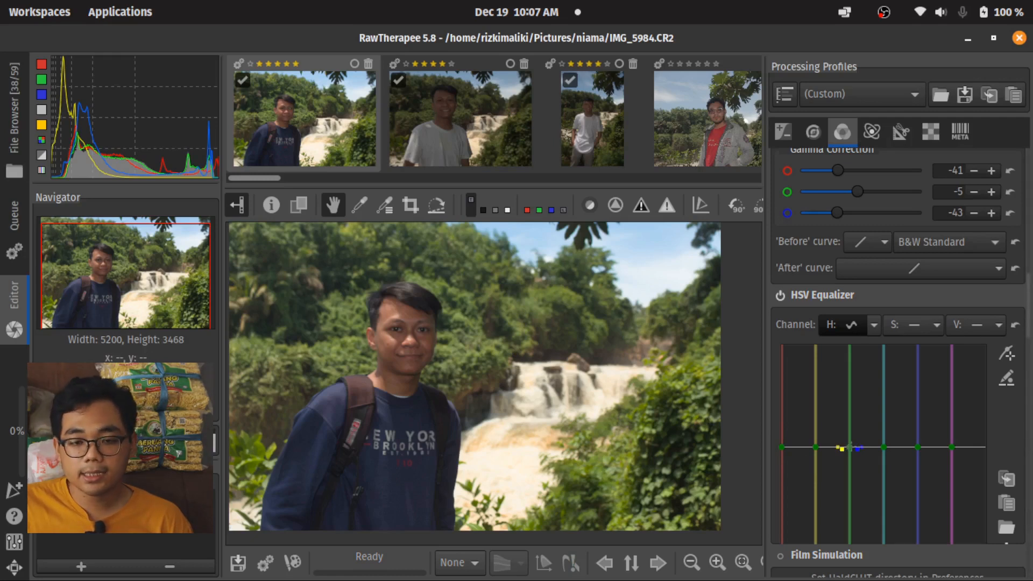
{"action": "scroll", "coordinate": [852, 431], "scroll_direction": "down", "scroll_amount": 1}
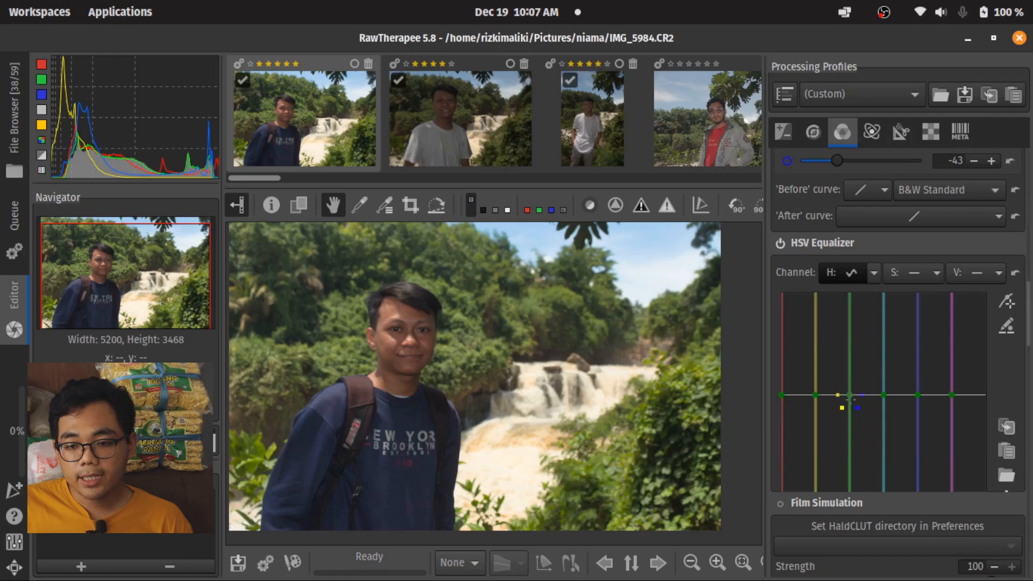
- Lower the green point of the hue curve slightly and the cyan point further, shifting the foliage toward orange-brown
{"action": "left_click_drag", "start_coordinate": [849, 398], "coordinate": [848, 499]}
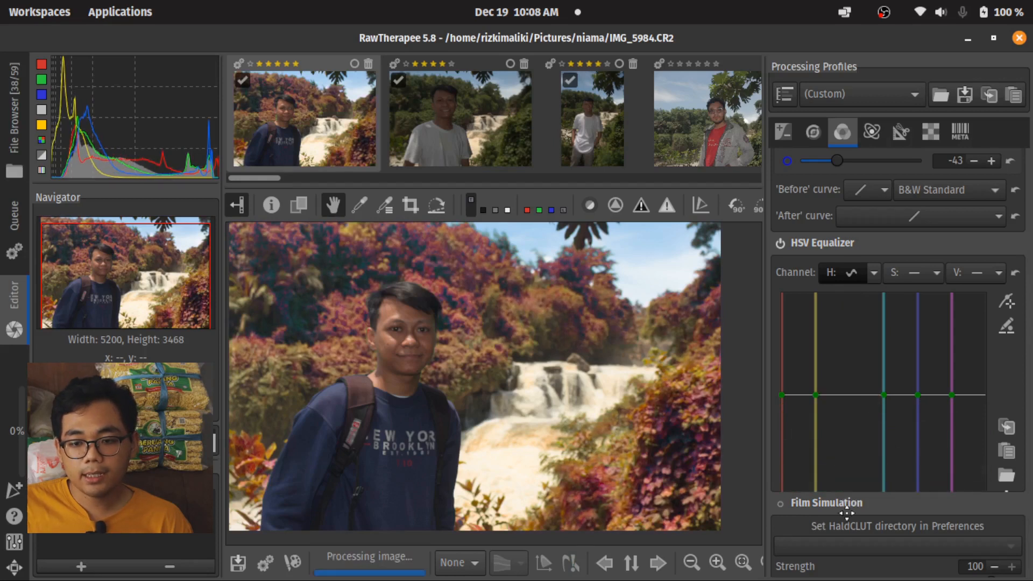
{"action": "mouse_move", "coordinate": [846, 394]}
{"action": "left_mouse_down"}
{"action": "mouse_move", "coordinate": [847, 431]}
{"action": "mouse_move", "coordinate": [845, 407]}
{"action": "left_mouse_up"}
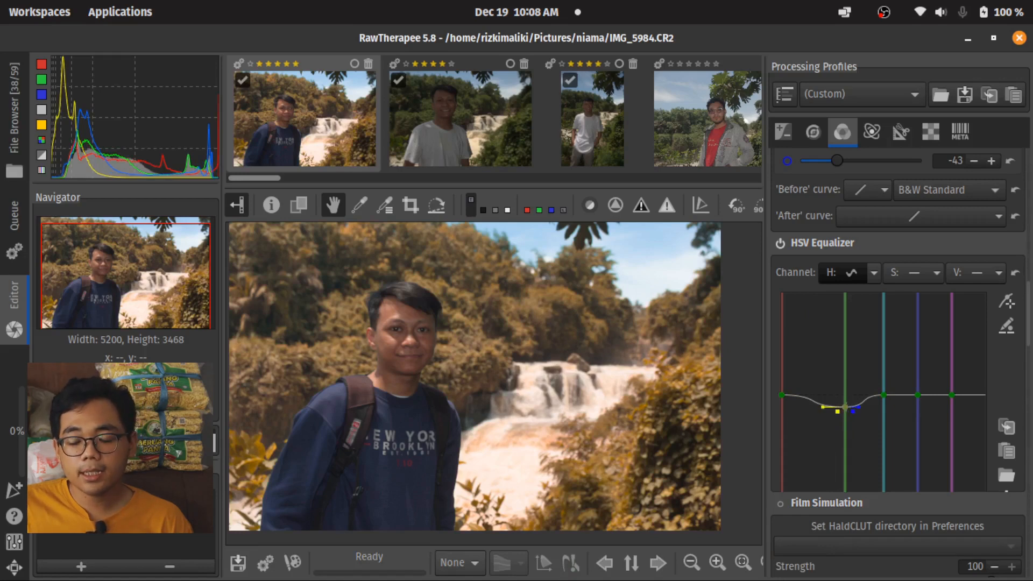
{"action": "left_click_drag", "start_coordinate": [846, 408], "coordinate": [845, 407]}
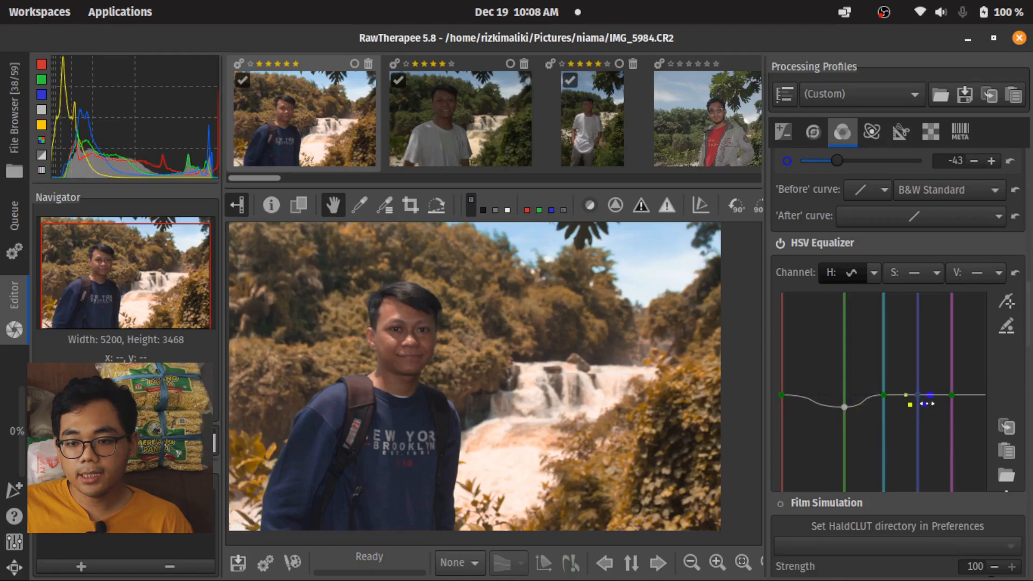
{"action": "left_click_drag", "start_coordinate": [884, 396], "coordinate": [877, 437]}
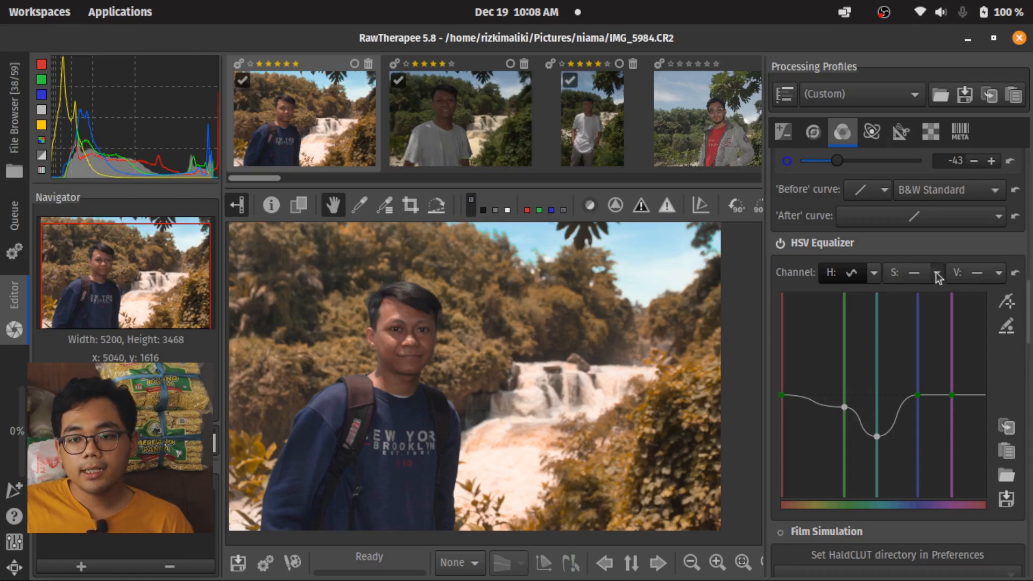
- Set the saturation (S) curve to the Equalizer type and lower its blue and cyan points to desaturate those colours
{"action": "left_click", "coordinate": [938, 275]}
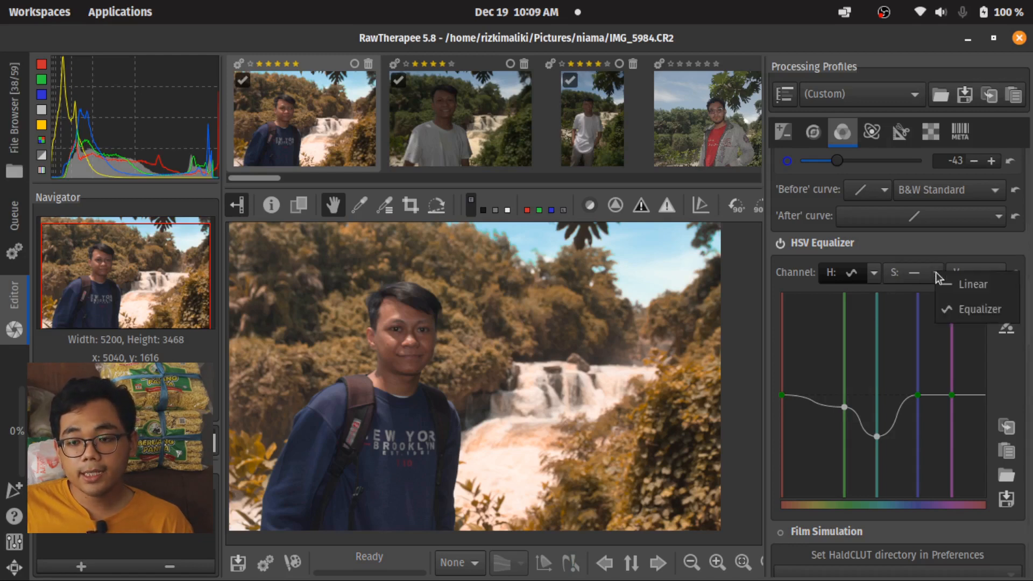
{"action": "left_click", "coordinate": [969, 309]}
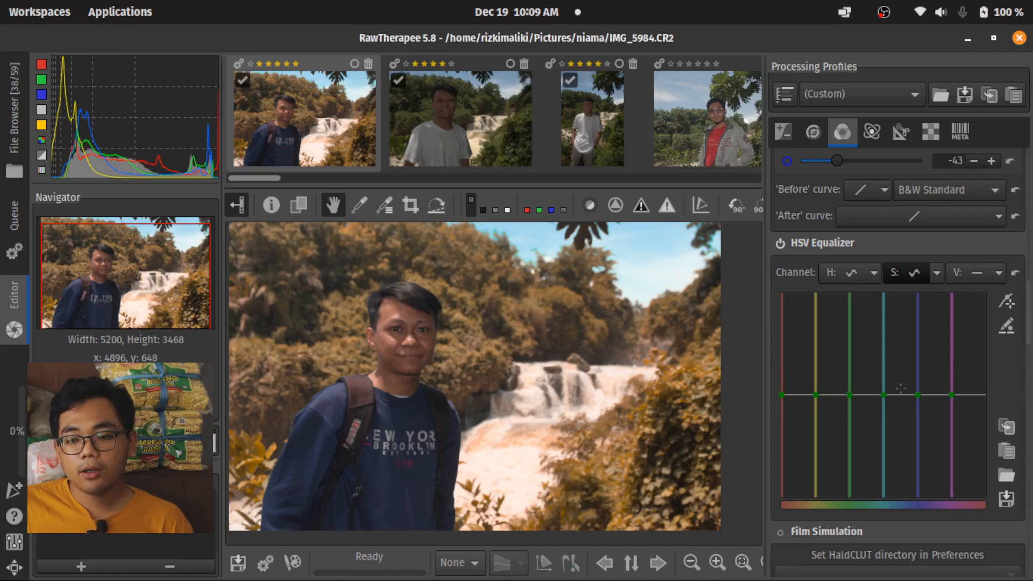
{"action": "left_click_drag", "start_coordinate": [918, 396], "coordinate": [910, 443]}
{"action": "left_click_drag", "start_coordinate": [884, 395], "coordinate": [872, 467]}
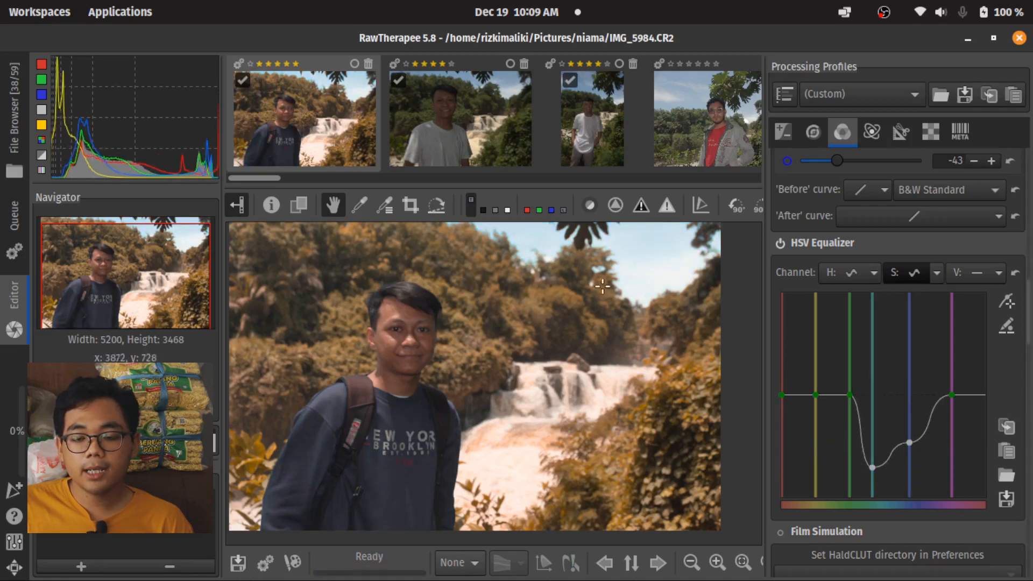
- Raise the cyan and blue points of the saturation curve above the neutral line and compare with the HSV Equalizer off and on
{"action": "left_click_drag", "start_coordinate": [874, 468], "coordinate": [884, 338]}
{"action": "left_click_drag", "start_coordinate": [909, 443], "coordinate": [906, 329]}
{"action": "left_click", "coordinate": [780, 243]}
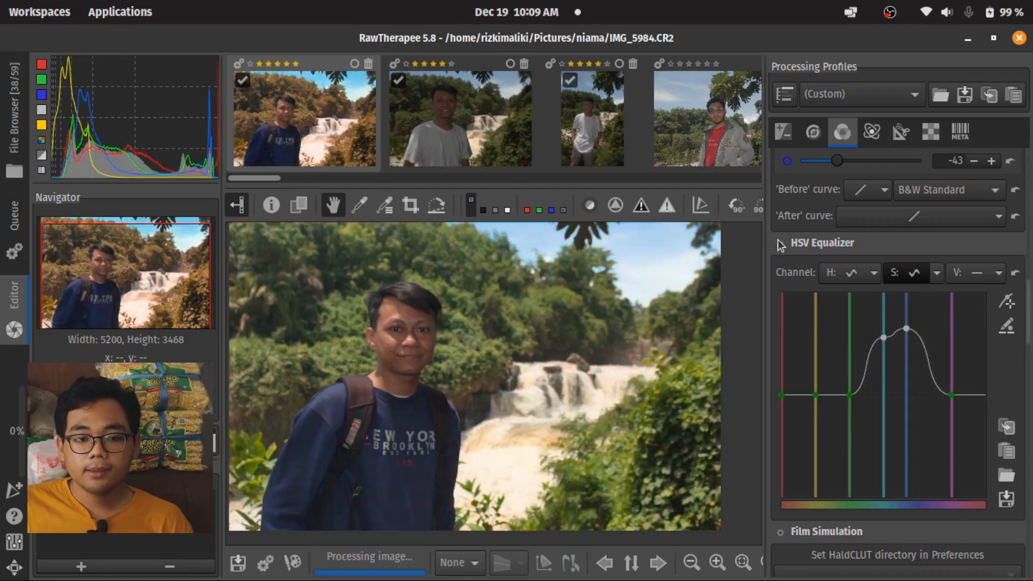
{"action": "left_click", "coordinate": [780, 243]}
{"action": "left_click", "coordinate": [778, 242]}
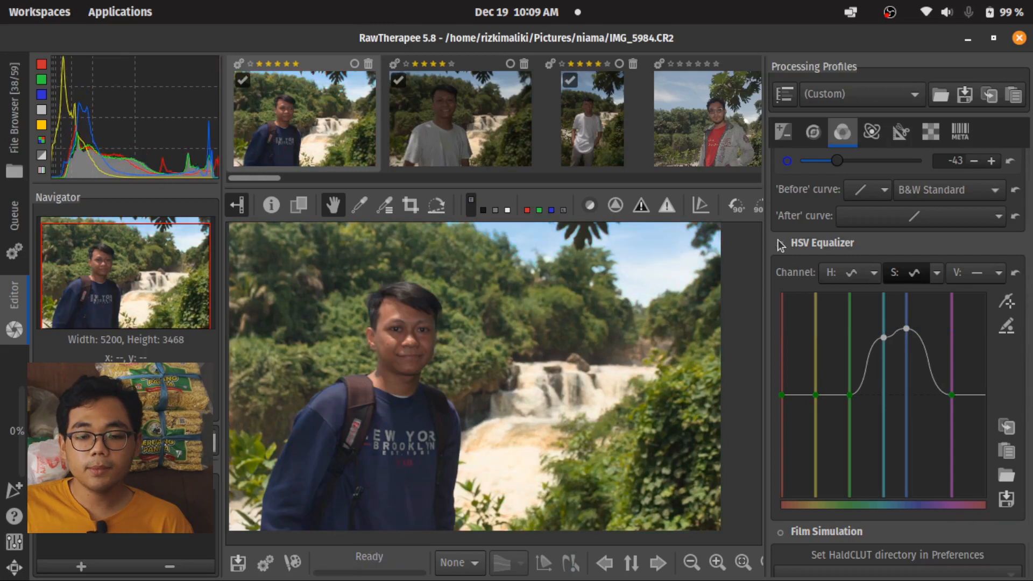
{"action": "left_click", "coordinate": [778, 242]}
- Return the blue and cyan points of the saturation curve and the cyan and green points of the hue curve to the neutral line
{"action": "left_click_drag", "start_coordinate": [906, 348], "coordinate": [909, 392]}
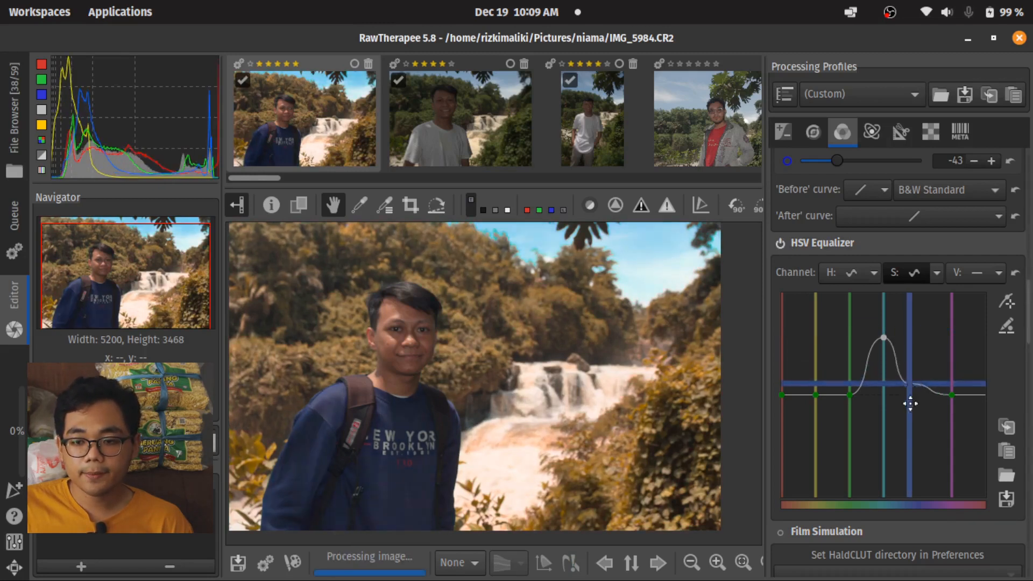
{"action": "left_click_drag", "start_coordinate": [885, 344], "coordinate": [884, 394]}
{"action": "left_click", "coordinate": [852, 273]}
{"action": "left_click_drag", "start_coordinate": [877, 436], "coordinate": [843, 399]}
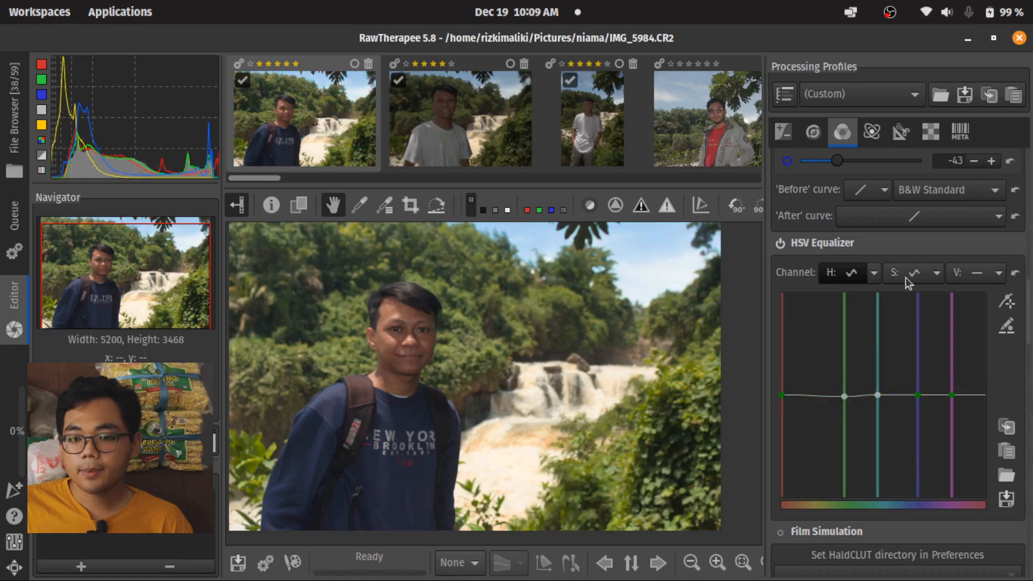
- Set the value (V) curve to the Equalizer type and lower its green and cyan points to darken those colours
{"action": "left_click", "coordinate": [961, 273]}
{"action": "left_click", "coordinate": [997, 273]}
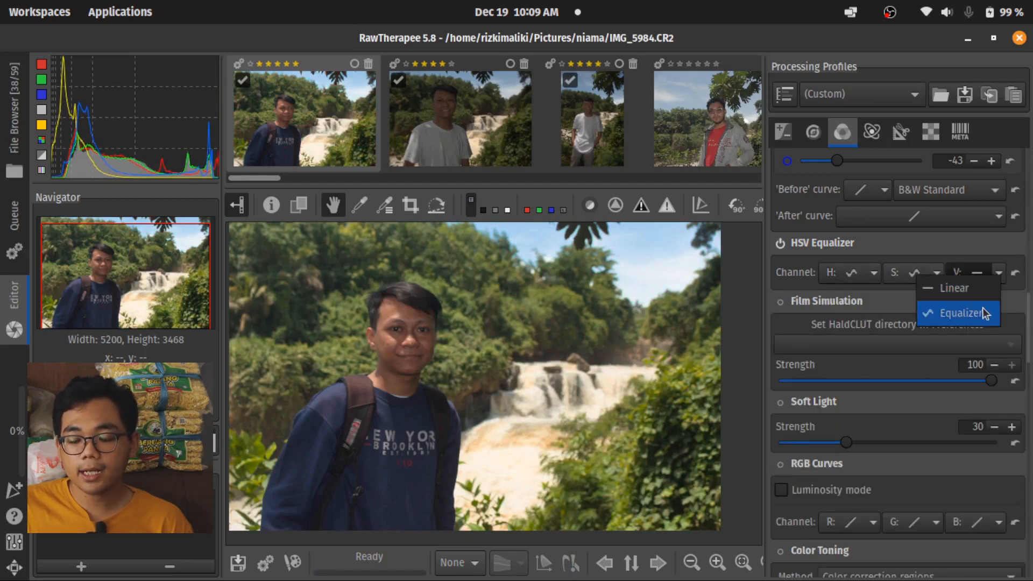
{"action": "left_click", "coordinate": [958, 308]}
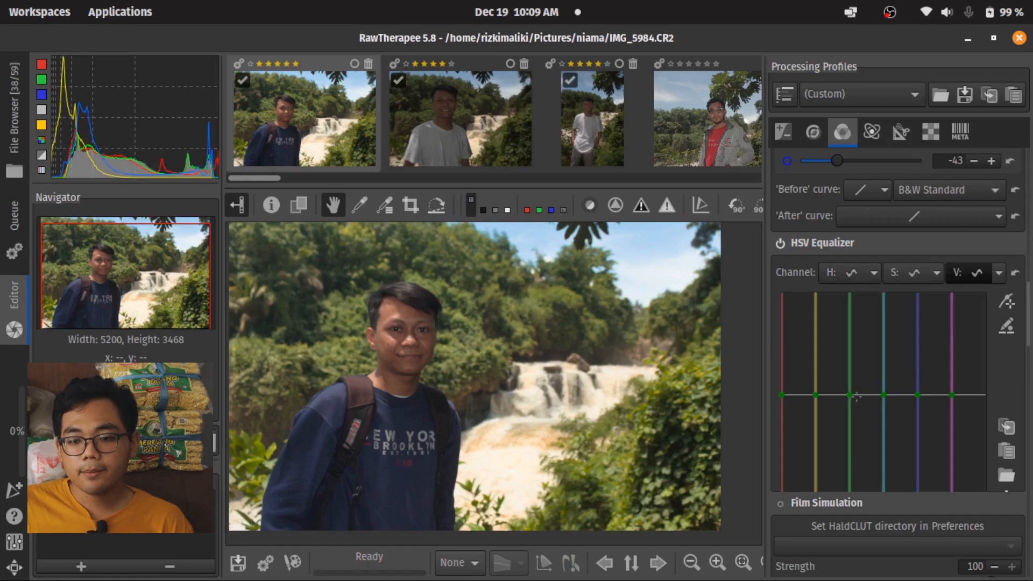
{"action": "left_click_drag", "start_coordinate": [849, 398], "coordinate": [843, 431]}
{"action": "left_click_drag", "start_coordinate": [872, 397], "coordinate": [874, 472]}
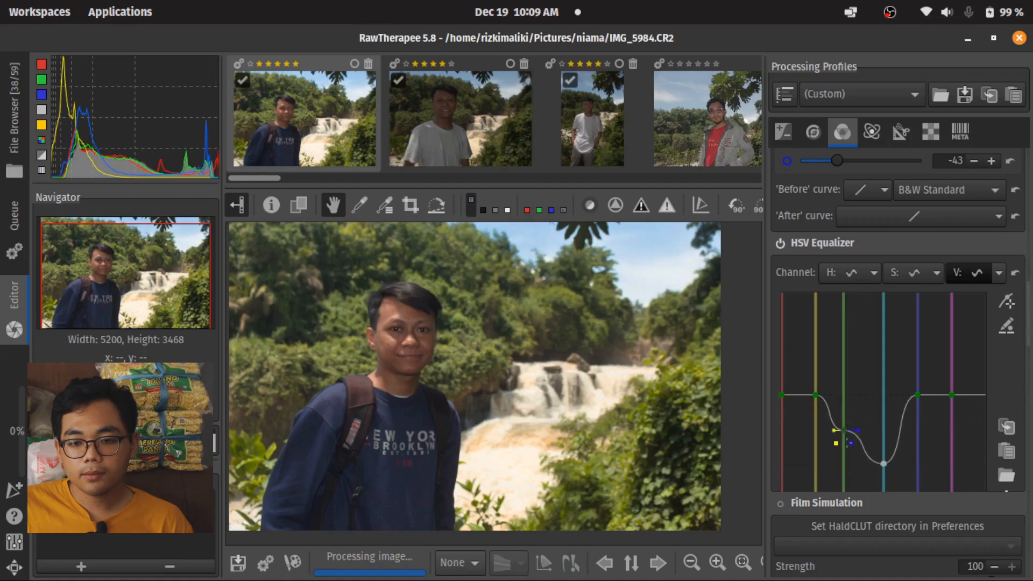
{"action": "mouse_move", "coordinate": [839, 435]}
{"action": "left_mouse_down"}
{"action": "mouse_move", "coordinate": [847, 462]}
{"action": "mouse_move", "coordinate": [839, 442]}
{"action": "left_mouse_up"}
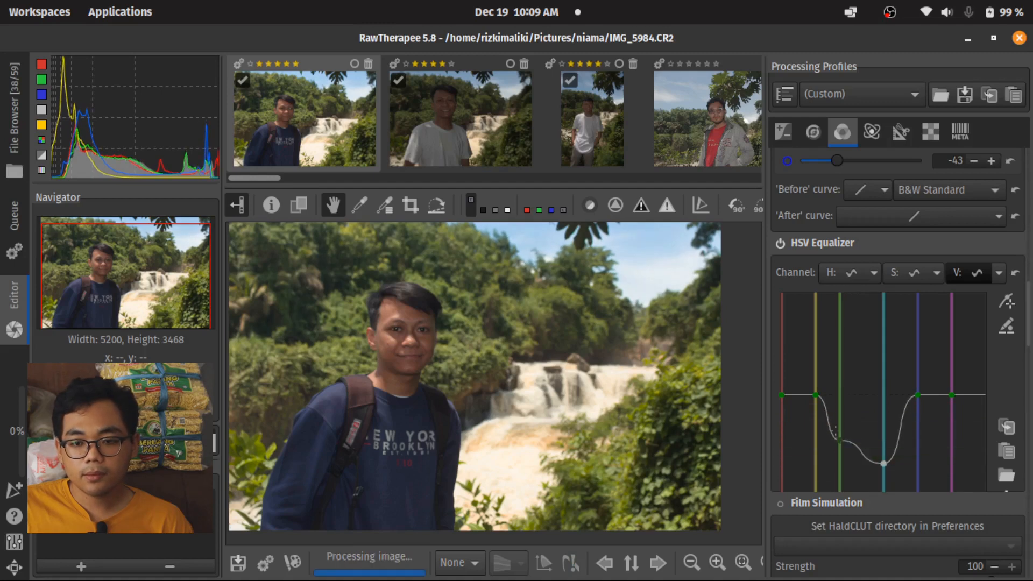
- Raise the yellow point of the value curve slightly above neutral and shift the green point toward yellow
{"action": "left_click_drag", "start_coordinate": [816, 396], "coordinate": [818, 336]}
{"action": "left_click_drag", "start_coordinate": [818, 338], "coordinate": [818, 369]}
{"action": "left_click_drag", "start_coordinate": [844, 440], "coordinate": [839, 440]}
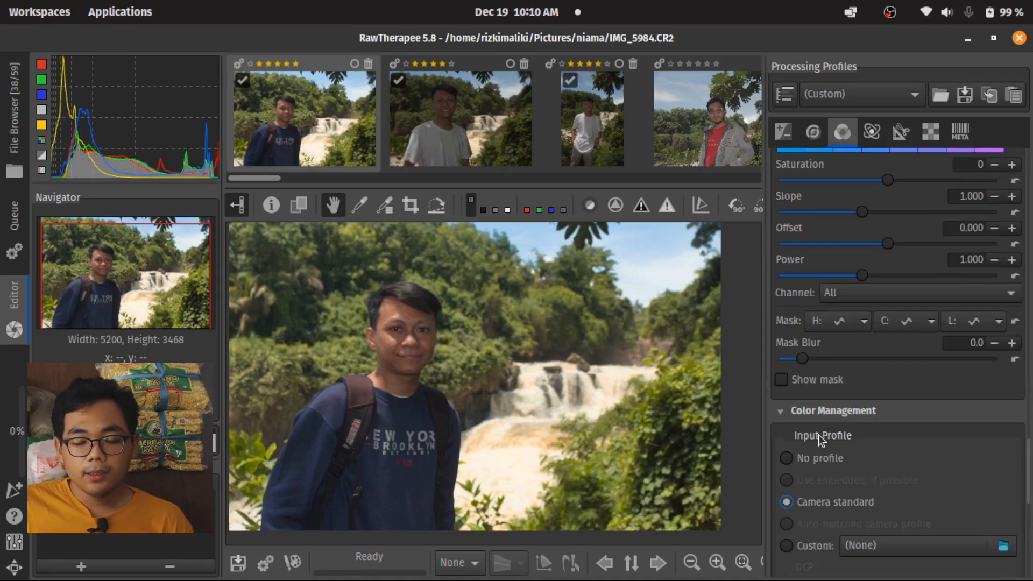
- Look through the colour tools from Black-and-White to Color Management, including Film Simulation and Color Toning
{"action": "scroll", "coordinate": [819, 435], "scroll_direction": "up", "scroll_amount": 20}
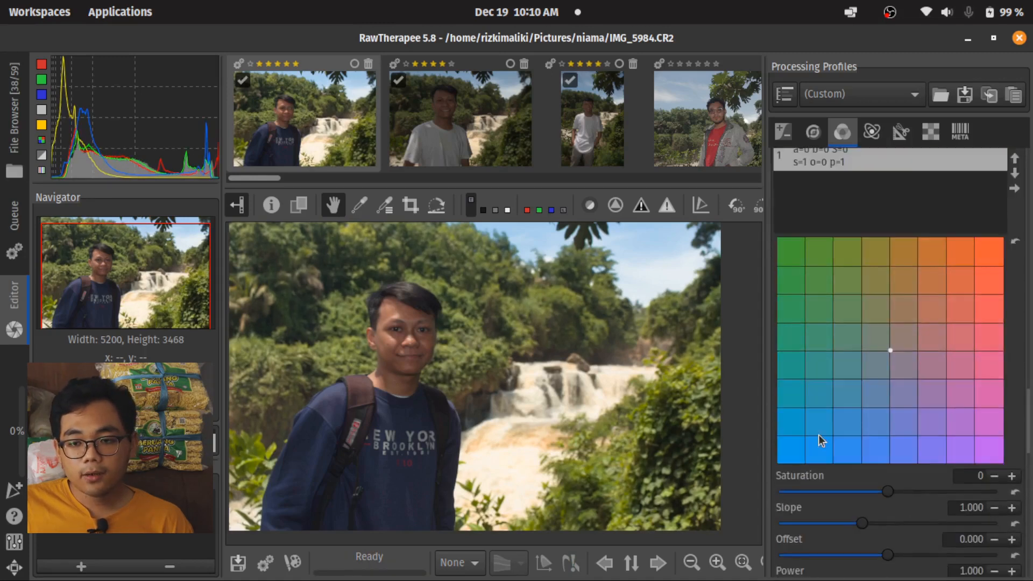
{"action": "scroll", "coordinate": [818, 435], "scroll_direction": "up", "scroll_amount": 4}
{"action": "scroll", "coordinate": [818, 435], "scroll_direction": "down", "scroll_amount": 6}
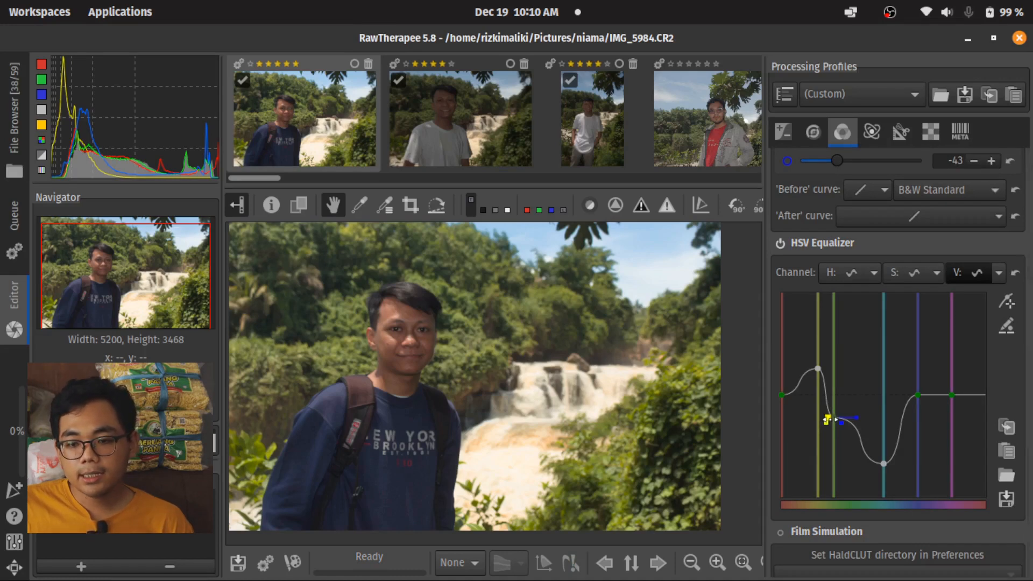
{"action": "scroll", "coordinate": [827, 425], "scroll_direction": "down", "scroll_amount": 2}
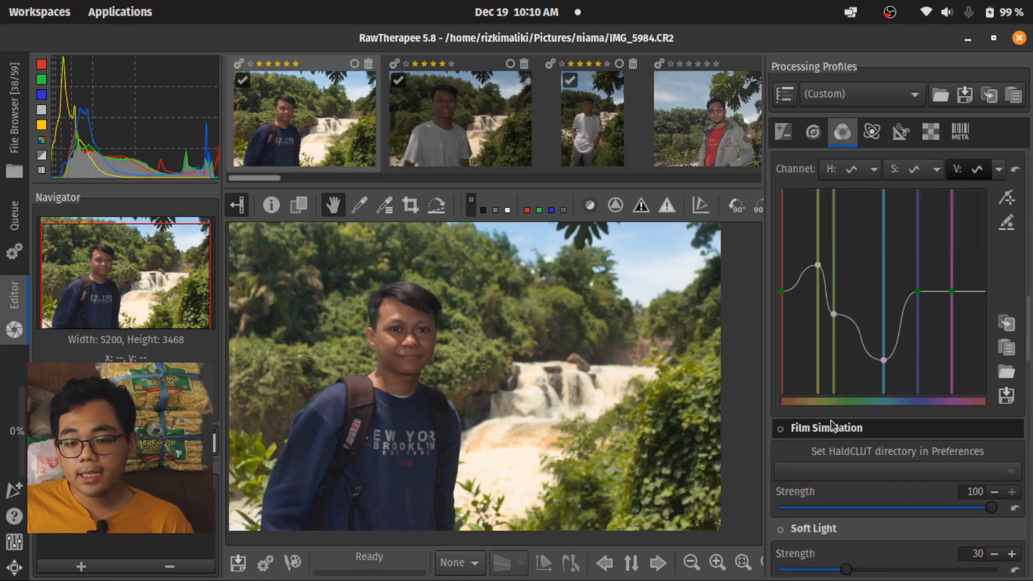
{"action": "scroll", "coordinate": [839, 414], "scroll_direction": "up", "scroll_amount": 3}
{"action": "scroll", "coordinate": [849, 401], "scroll_direction": "up", "scroll_amount": 2}
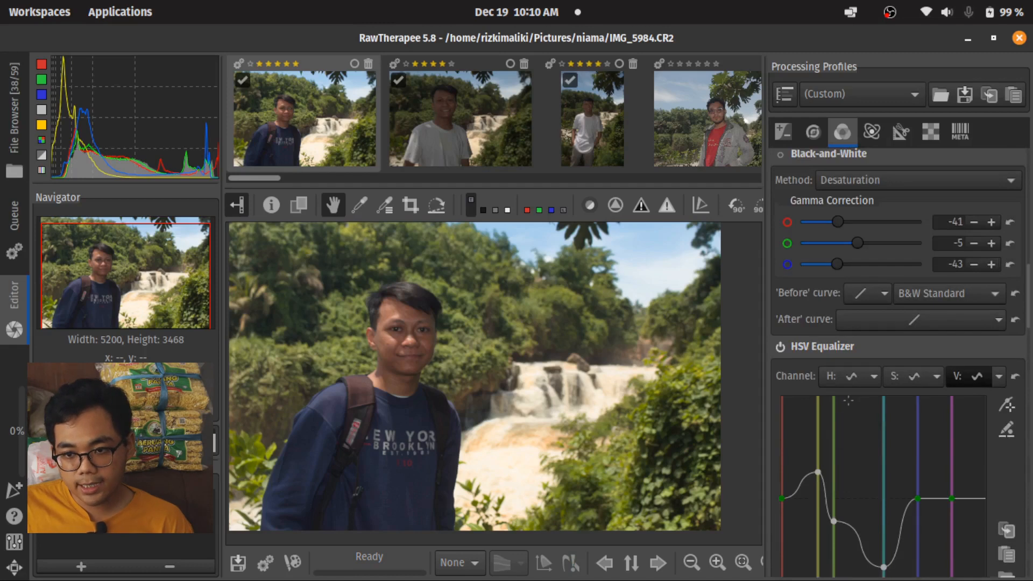
{"action": "scroll", "coordinate": [848, 401], "scroll_direction": "down", "scroll_amount": 5}
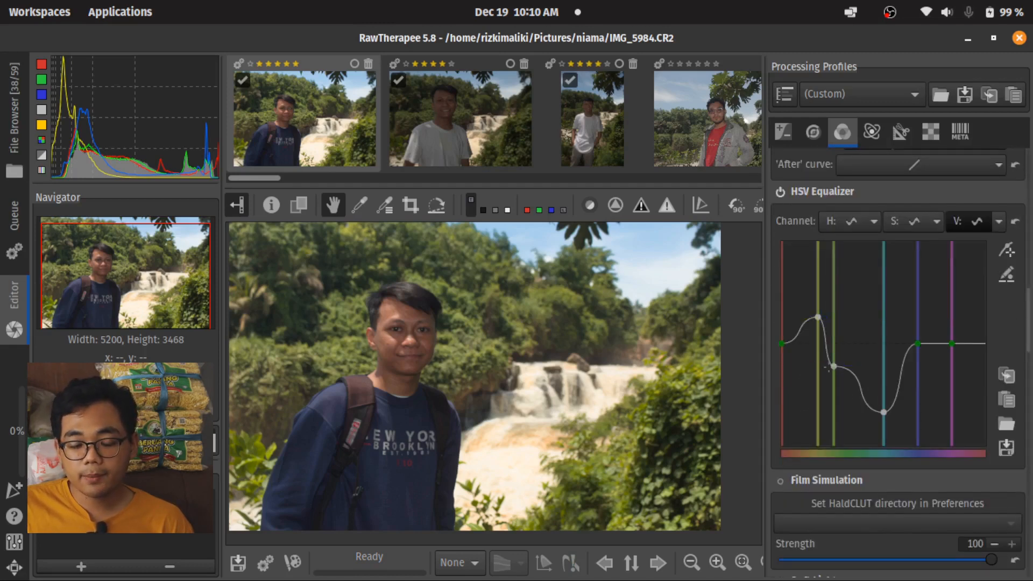
{"action": "scroll", "coordinate": [828, 368], "scroll_direction": "down", "scroll_amount": 5}
{"action": "scroll", "coordinate": [827, 369], "scroll_direction": "up", "scroll_amount": 5}
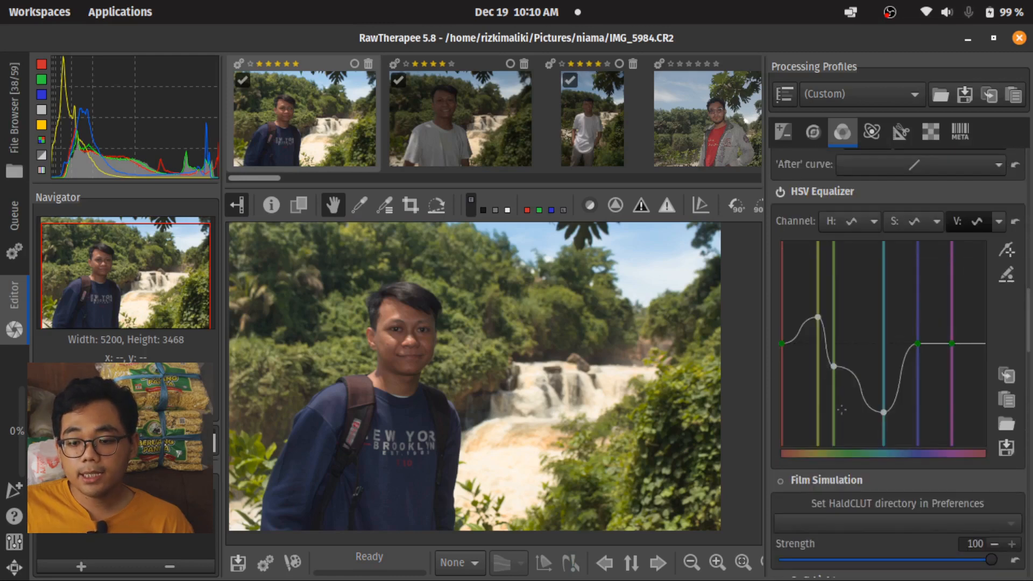
{"action": "scroll", "coordinate": [848, 405], "scroll_direction": "down", "scroll_amount": 5}
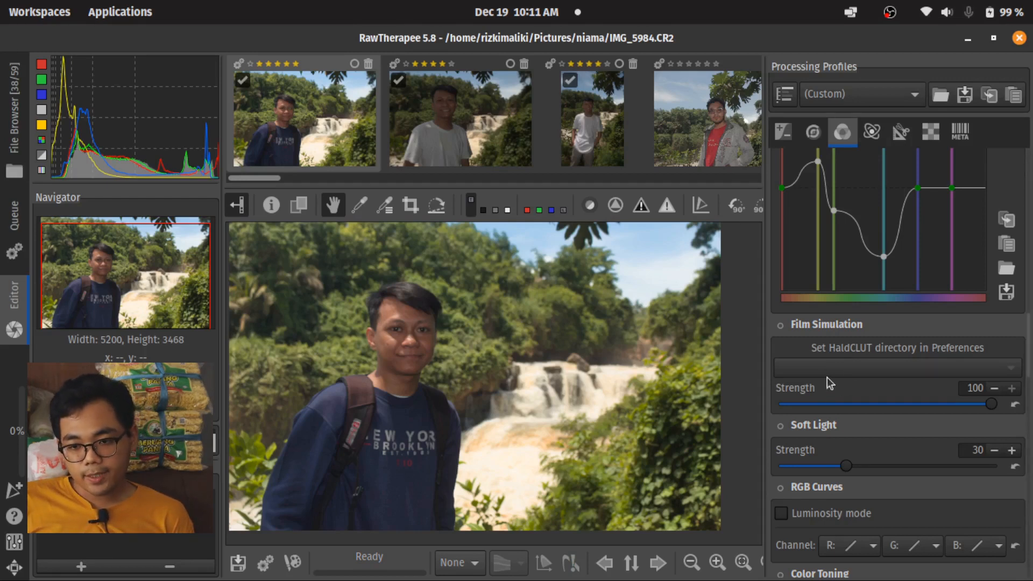
- Enable RGB Curves, switch the red channel from linear to an editable curve and raise its upper part for a redder image
{"action": "scroll", "coordinate": [828, 377], "scroll_direction": "down", "scroll_amount": 3}
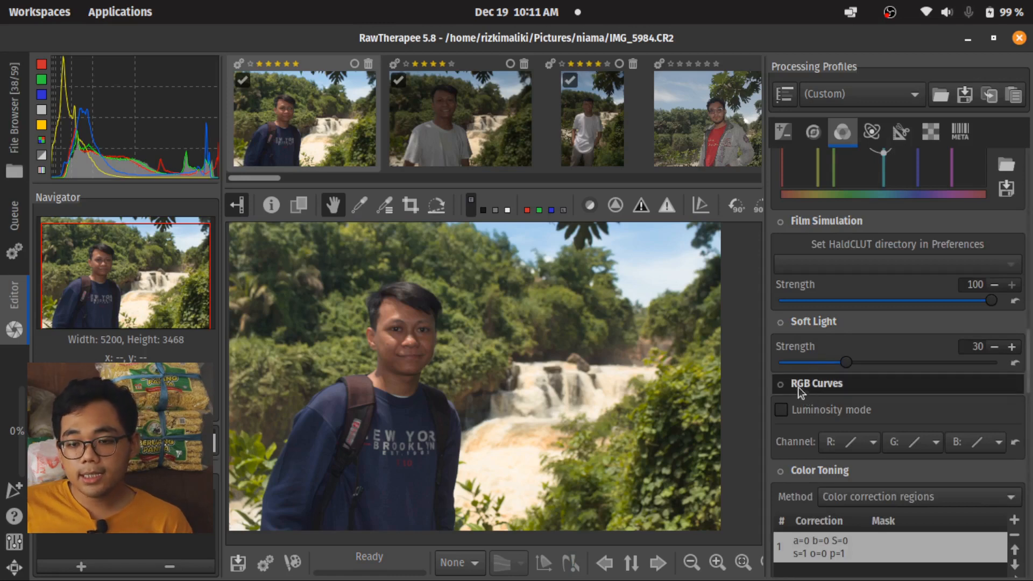
{"action": "left_click", "coordinate": [781, 385]}
{"action": "scroll", "coordinate": [861, 419], "scroll_direction": "down", "scroll_amount": 1}
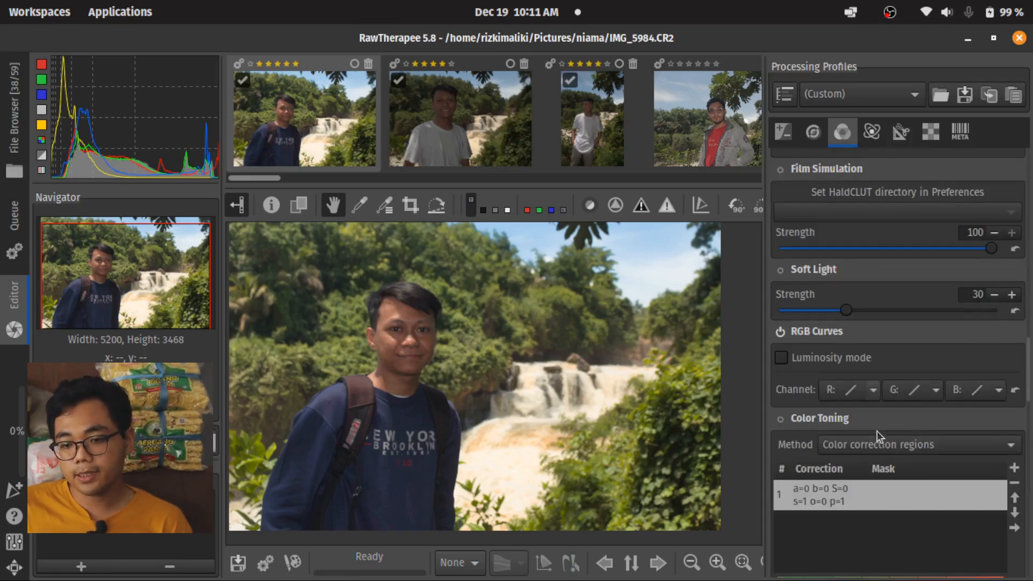
{"action": "left_click", "coordinate": [874, 391]}
{"action": "left_click", "coordinate": [915, 431]}
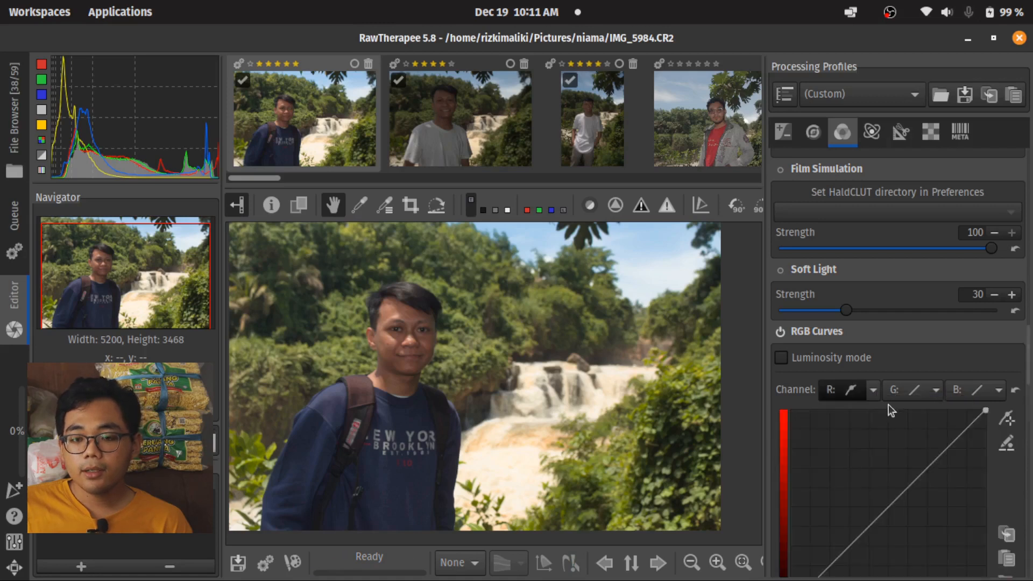
{"action": "scroll", "coordinate": [888, 403], "scroll_direction": "down", "scroll_amount": 1}
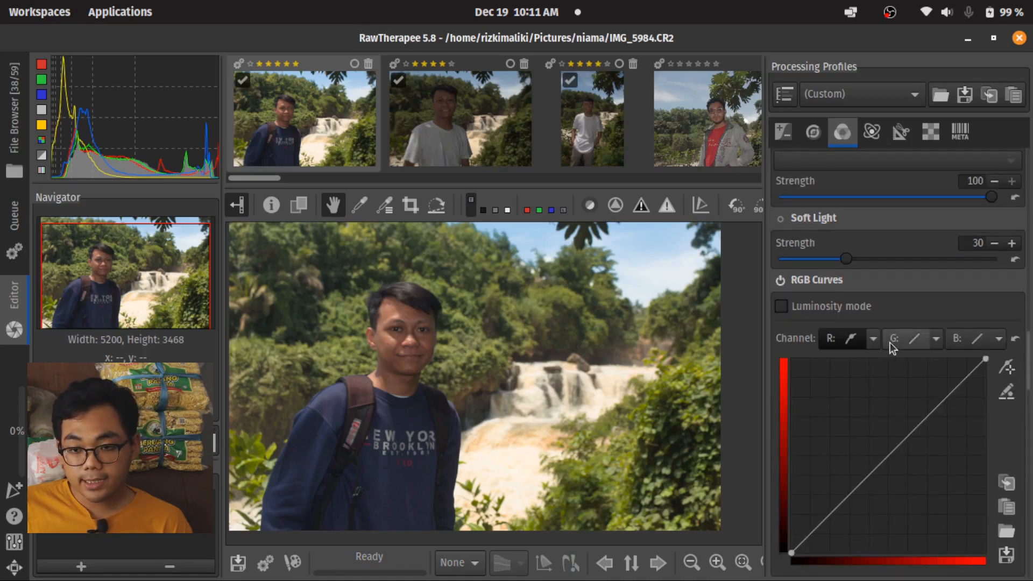
{"action": "mouse_move", "coordinate": [911, 422]}
{"action": "left_mouse_down"}
{"action": "mouse_move", "coordinate": [922, 429]}
{"action": "mouse_move", "coordinate": [923, 415]}
{"action": "left_mouse_up"}
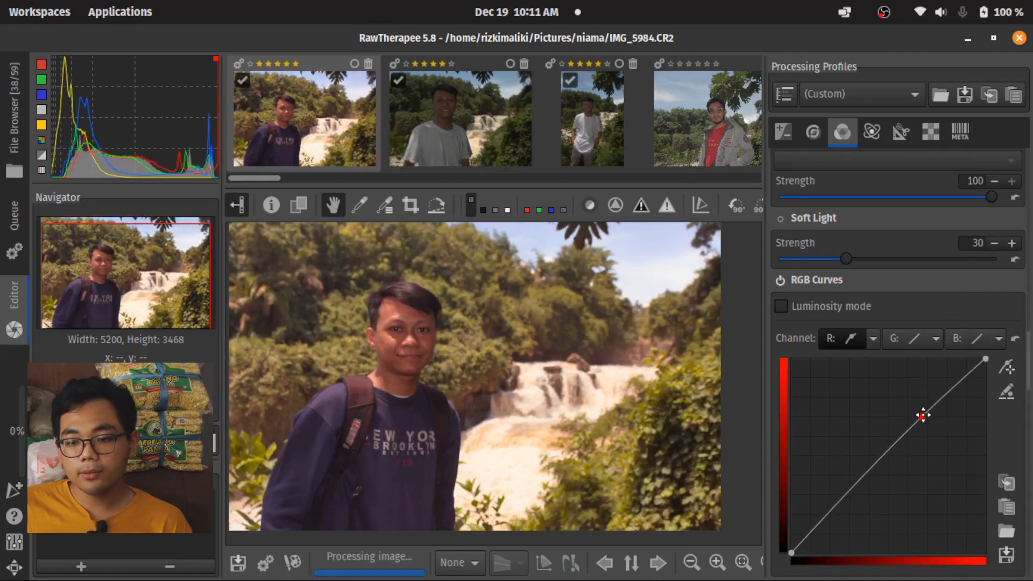
- Switch the blue channel to an editable curve, raise its upper part slightly, and disable RGB Curves
{"action": "left_click", "coordinate": [993, 341]}
{"action": "left_click", "coordinate": [977, 382]}
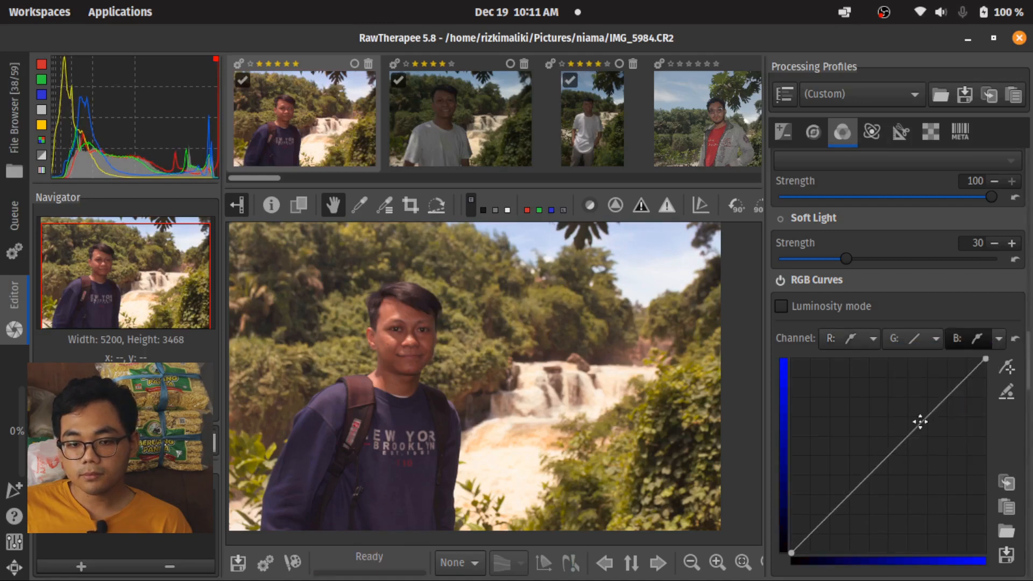
{"action": "left_click", "coordinate": [917, 417]}
{"action": "mouse_move", "coordinate": [917, 416]}
{"action": "left_mouse_down"}
{"action": "mouse_move", "coordinate": [925, 431]}
{"action": "mouse_move", "coordinate": [918, 421]}
{"action": "left_mouse_up"}
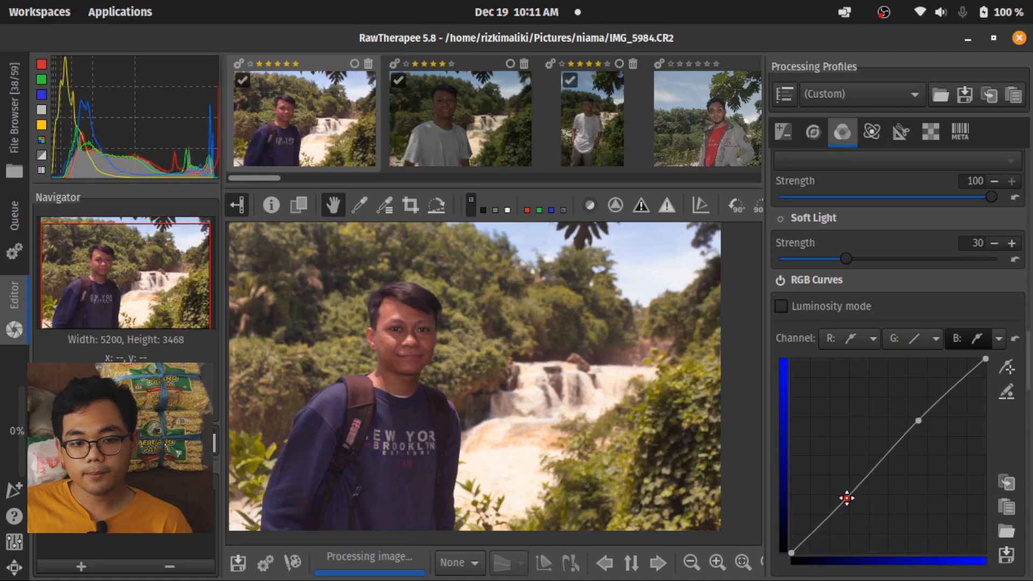
{"action": "scroll", "coordinate": [848, 485], "scroll_direction": "down", "scroll_amount": 6}
{"action": "scroll", "coordinate": [850, 369], "scroll_direction": "up", "scroll_amount": 1}
{"action": "left_click", "coordinate": [780, 279]}
- Enable Color Toning, try a correction of a=0.147 and b=0.083 on the colour grid, and reset it to neutral
{"action": "scroll", "coordinate": [838, 369], "scroll_direction": "down", "scroll_amount": 2}
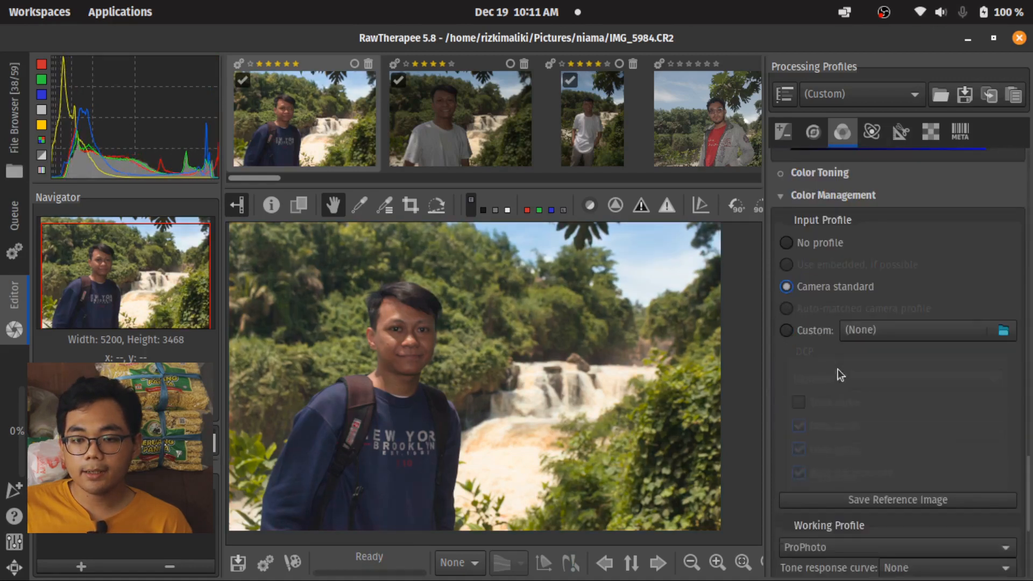
{"action": "left_click", "coordinate": [854, 173]}
{"action": "left_click_drag", "start_coordinate": [889, 444], "coordinate": [906, 434]}
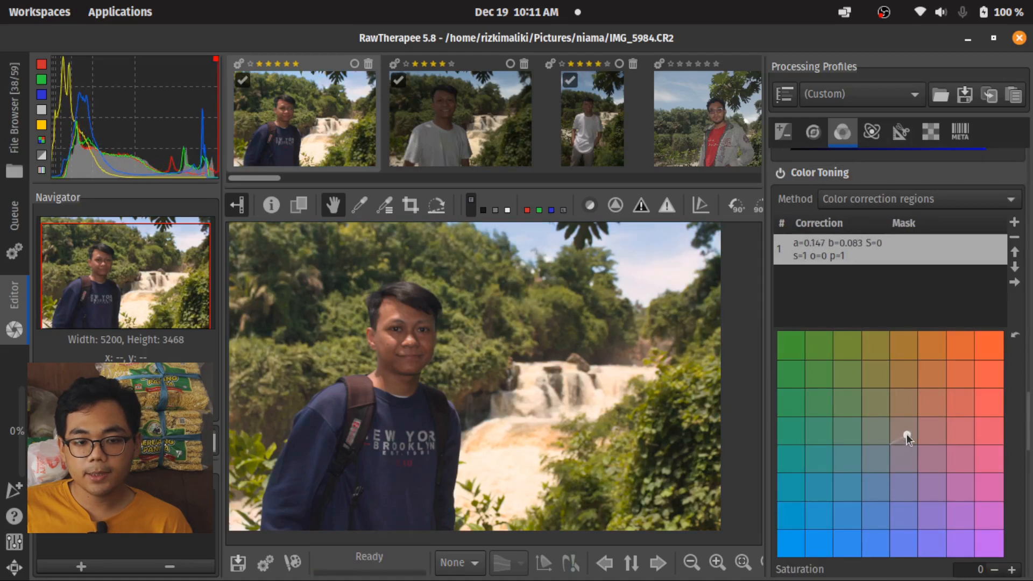
{"action": "double_click", "coordinate": [891, 441]}
{"action": "scroll", "coordinate": [893, 442], "scroll_direction": "up", "scroll_amount": 1}
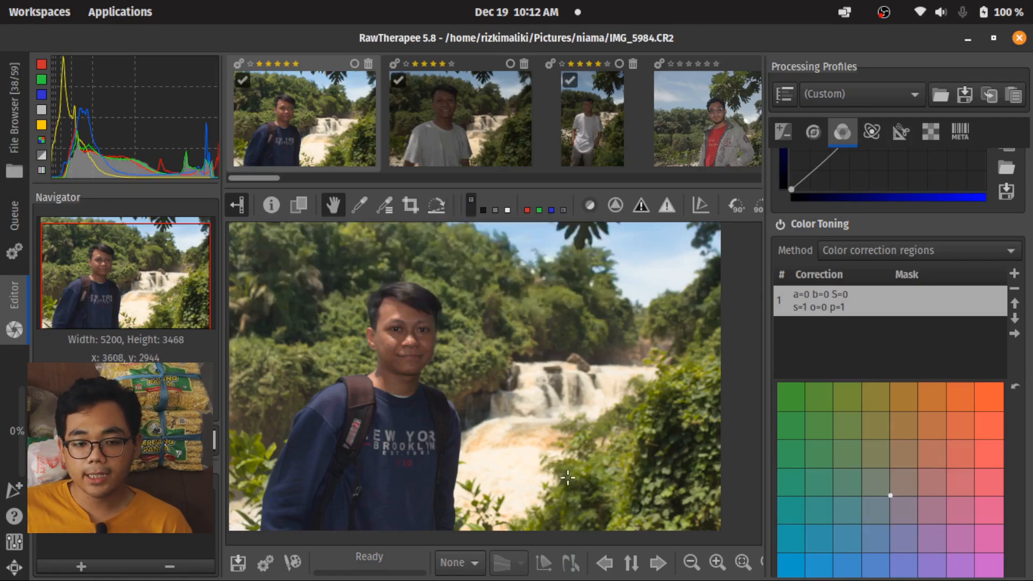
- Straighten the photo with a reference line drawn along the top edge of the waterfall
{"action": "left_click", "coordinate": [436, 206]}
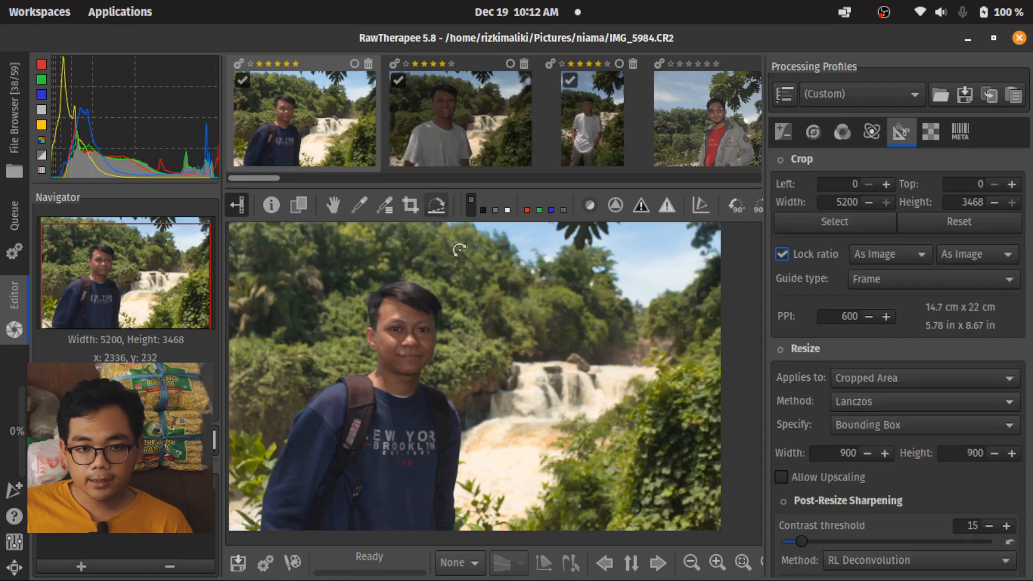
{"action": "scroll", "coordinate": [639, 360], "scroll_direction": "up", "scroll_amount": 2}
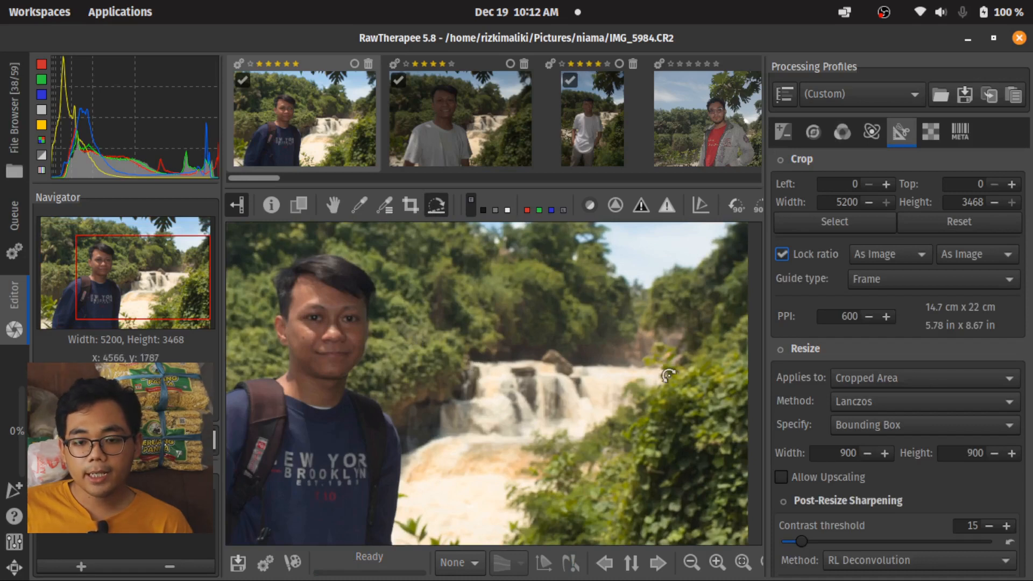
{"action": "left_click_drag", "start_coordinate": [665, 369], "coordinate": [485, 355]}
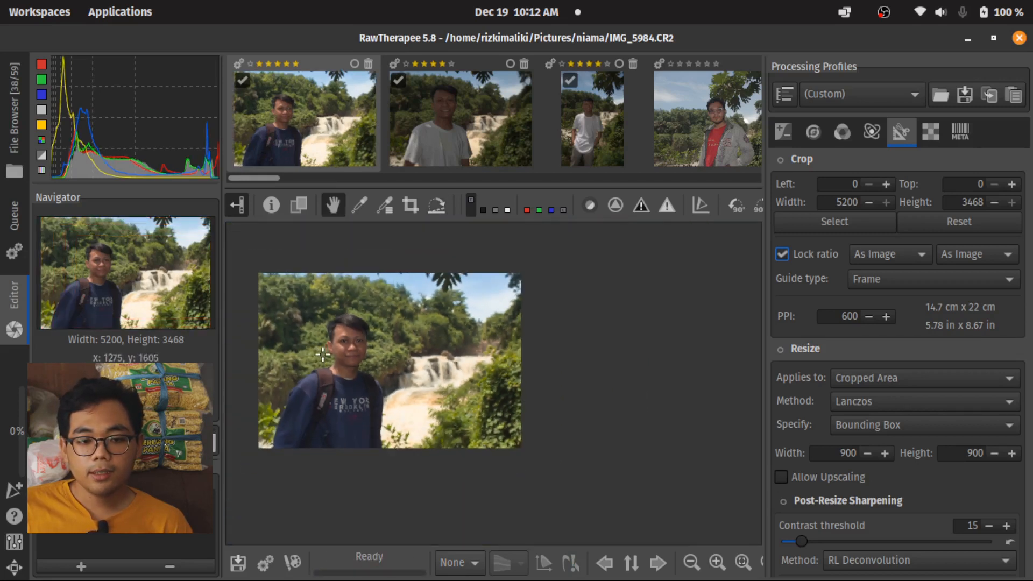
- Find the seascape IMG_6047.CR2 in the filmstrip and open it for editing
{"action": "scroll", "coordinate": [505, 133], "scroll_direction": "down", "scroll_amount": 15}
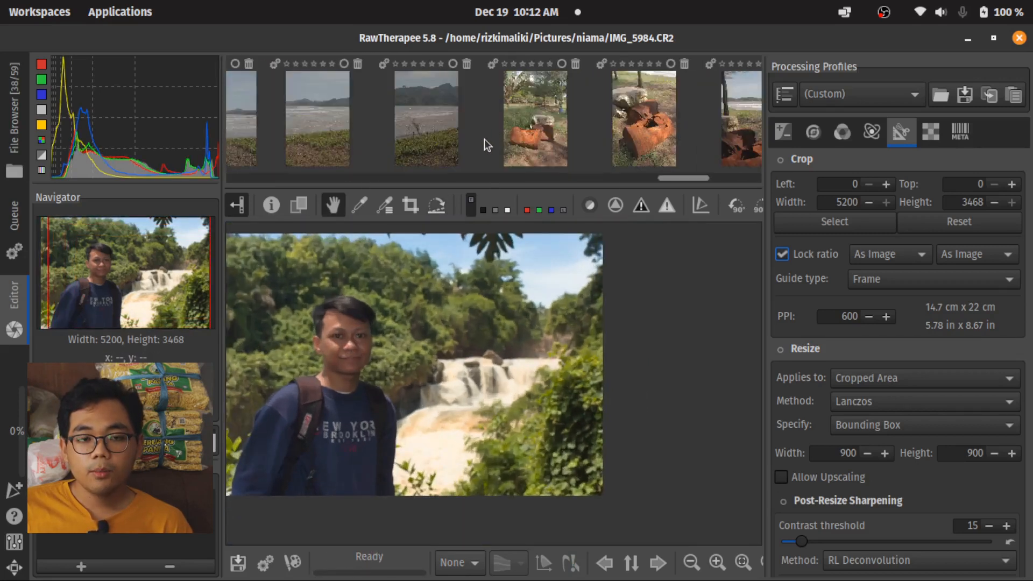
{"action": "scroll", "coordinate": [483, 139], "scroll_direction": "up", "scroll_amount": 2}
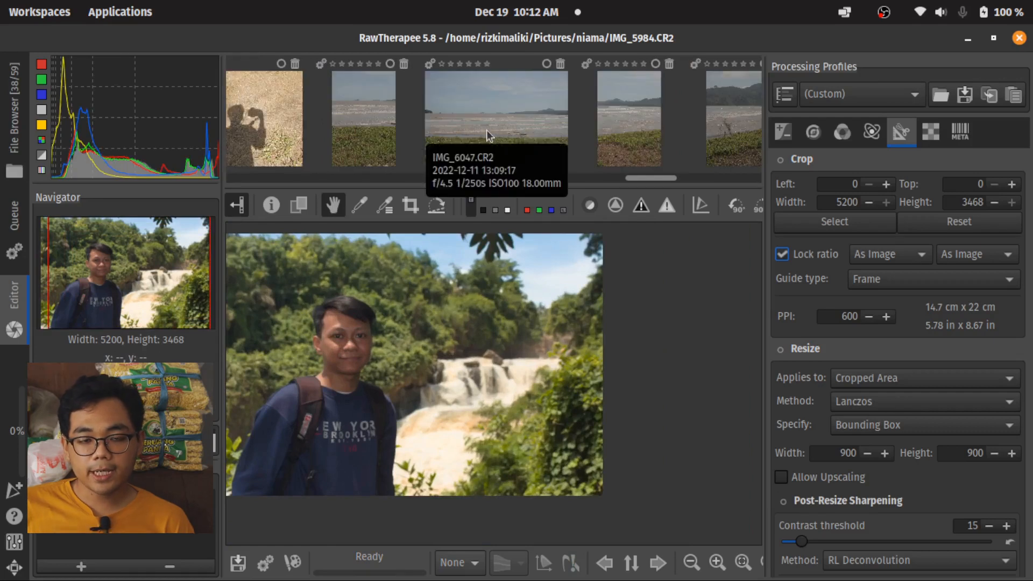
{"action": "double_click", "coordinate": [520, 115]}
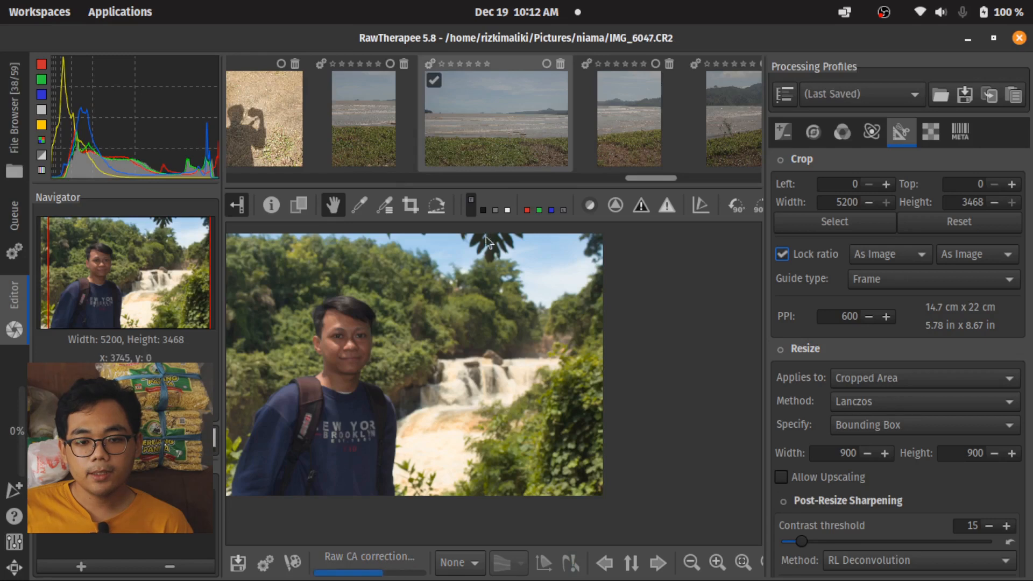
- Straighten IMG_6047.CR2 with a reference line drawn along the sea horizon past the small island
{"action": "left_click", "coordinate": [437, 215]}
{"action": "scroll", "coordinate": [463, 346], "scroll_direction": "up", "scroll_amount": 3}
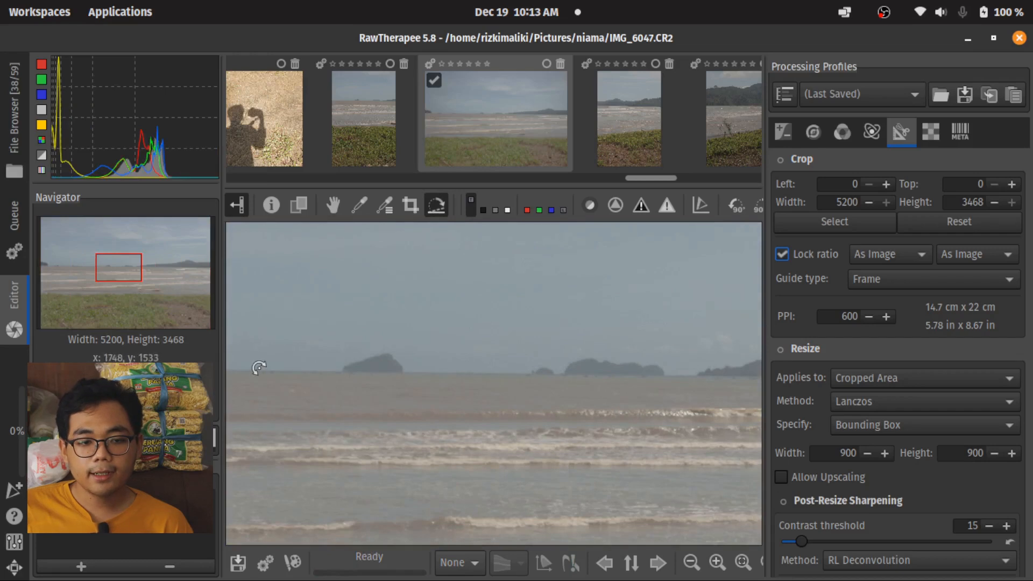
{"action": "scroll", "coordinate": [253, 371], "scroll_direction": "up", "scroll_amount": 2}
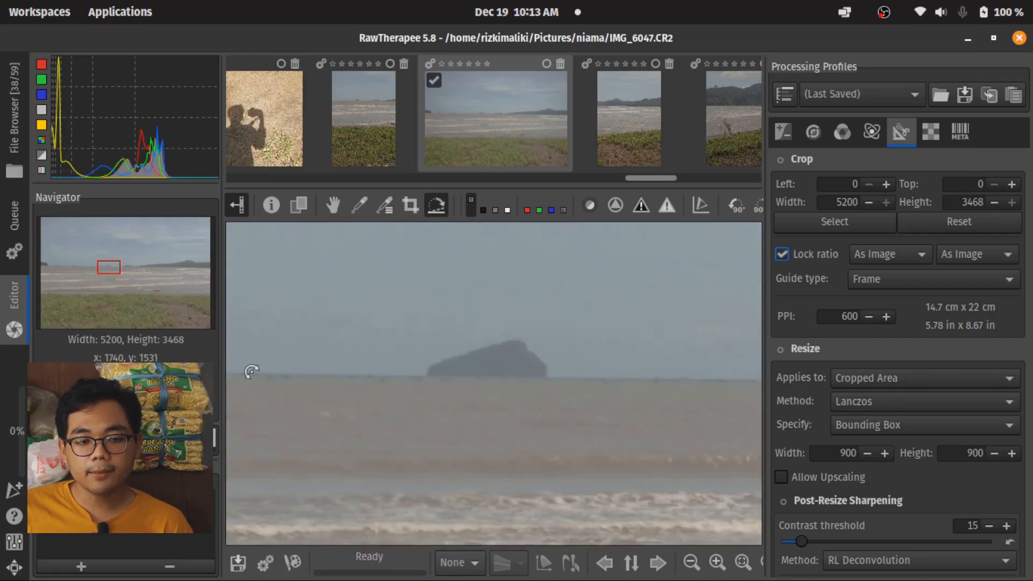
{"action": "left_click_drag", "start_coordinate": [251, 371], "coordinate": [729, 378]}
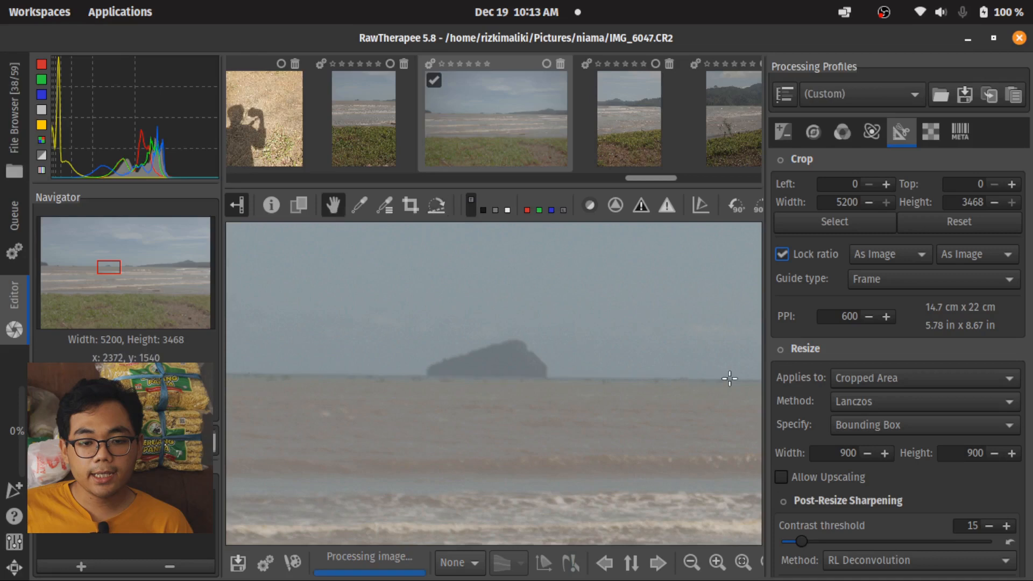
- Return to the first photo in the filmstrip, IMG_5984.CR2, and open it for editing
{"action": "scroll", "coordinate": [503, 350], "scroll_direction": "down", "scroll_amount": 5}
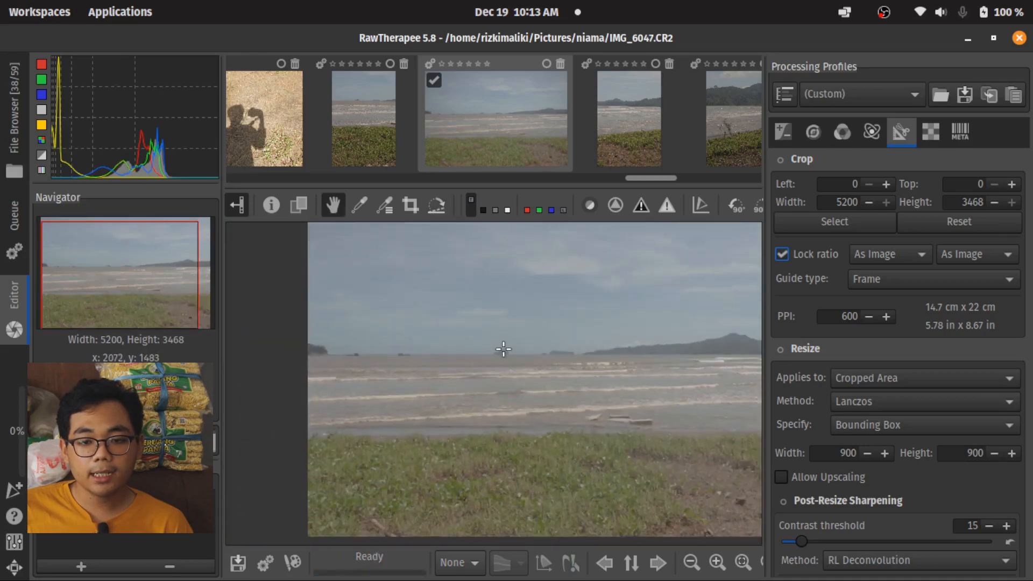
{"action": "scroll", "coordinate": [503, 350], "scroll_direction": "down", "scroll_amount": 1}
{"action": "scroll", "coordinate": [416, 129], "scroll_direction": "up", "scroll_amount": 10}
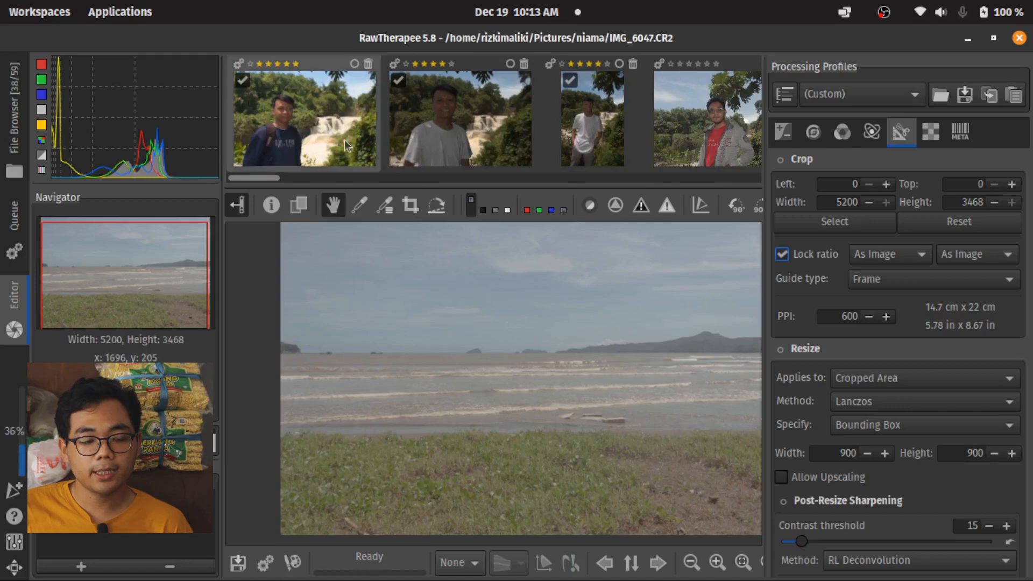
{"action": "left_click", "coordinate": [375, 153]}
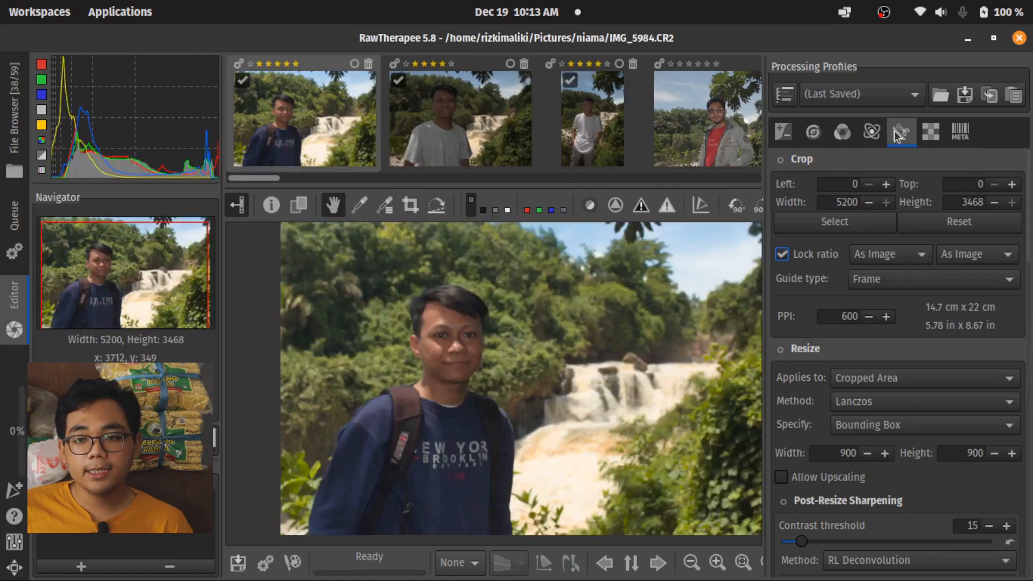
- Enable Crop and draw a crop frame of about 3565 by 2378 px around the man and the waterfall
{"action": "left_click", "coordinate": [780, 160]}
{"action": "left_click", "coordinate": [810, 225]}
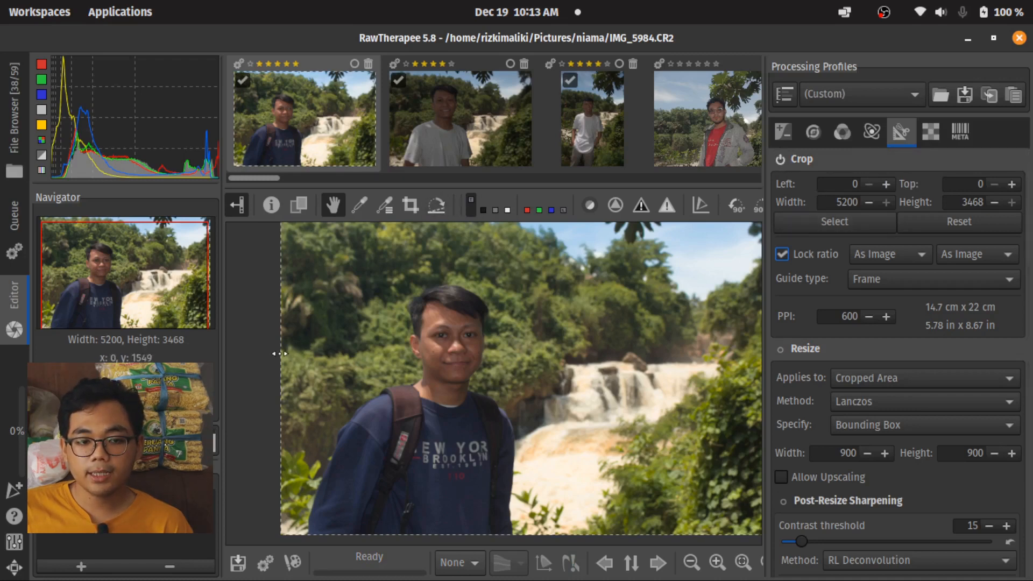
{"action": "scroll", "coordinate": [495, 312], "scroll_direction": "down", "scroll_amount": 1}
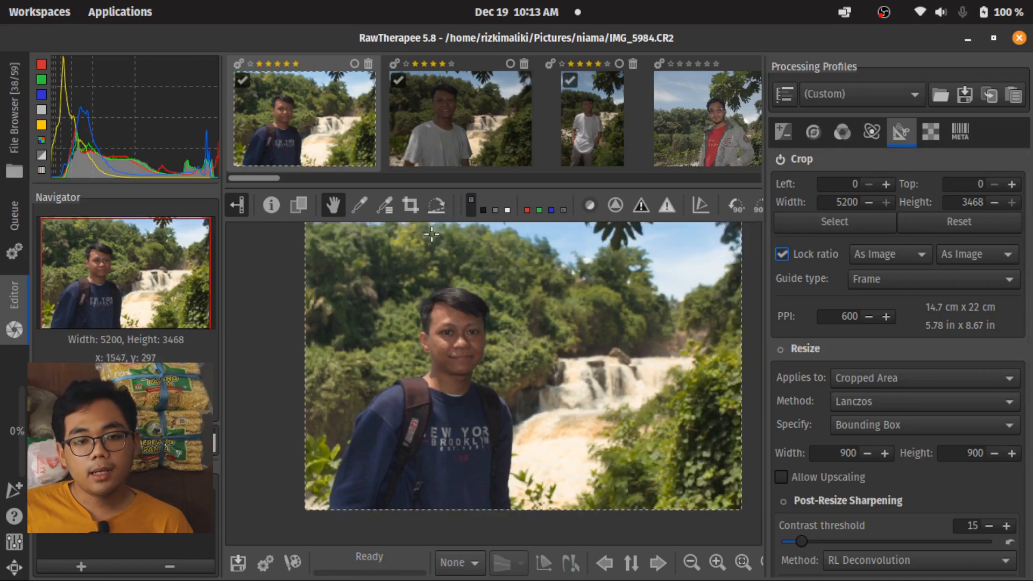
{"action": "left_click", "coordinate": [410, 207]}
{"action": "left_click_drag", "start_coordinate": [339, 242], "coordinate": [649, 413]}
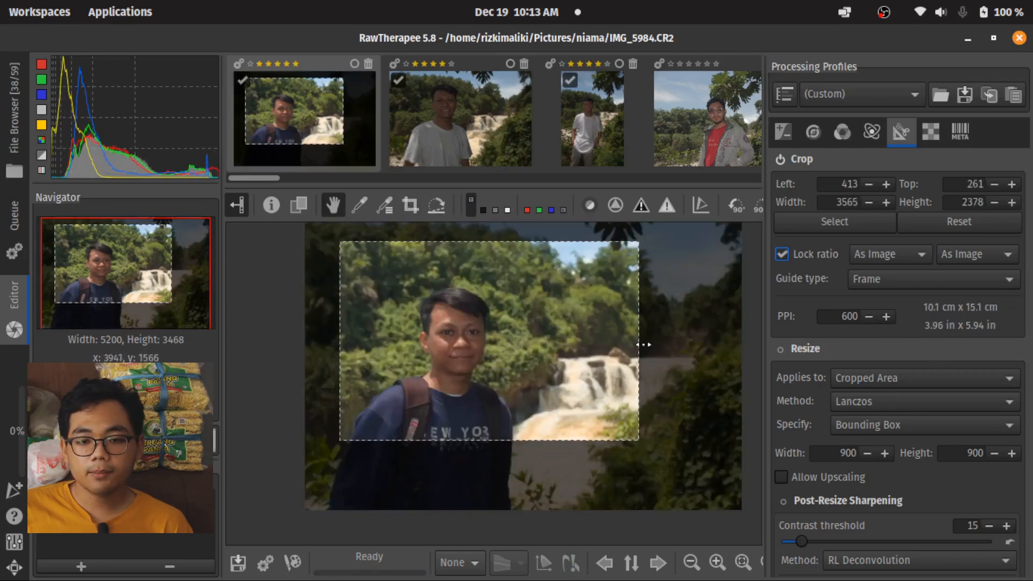
- Try reshaping the crop frame to about 3954 by 3246 px with the ratio unlocked, and disable Crop
{"action": "left_click_drag", "start_coordinate": [638, 348], "coordinate": [733, 341]}
{"action": "left_click_drag", "start_coordinate": [526, 482], "coordinate": [526, 422]}
{"action": "mouse_move", "coordinate": [604, 310]}
{"action": "left_mouse_down"}
{"action": "mouse_move", "coordinate": [557, 326]}
{"action": "mouse_move", "coordinate": [602, 325]}
{"action": "left_mouse_up"}
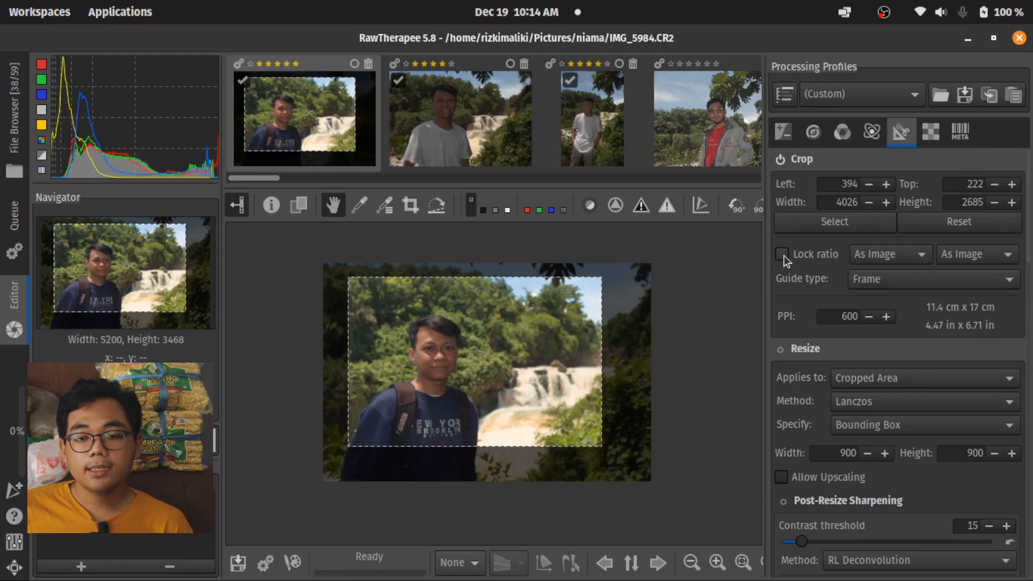
{"action": "left_click_drag", "start_coordinate": [602, 422], "coordinate": [542, 424]}
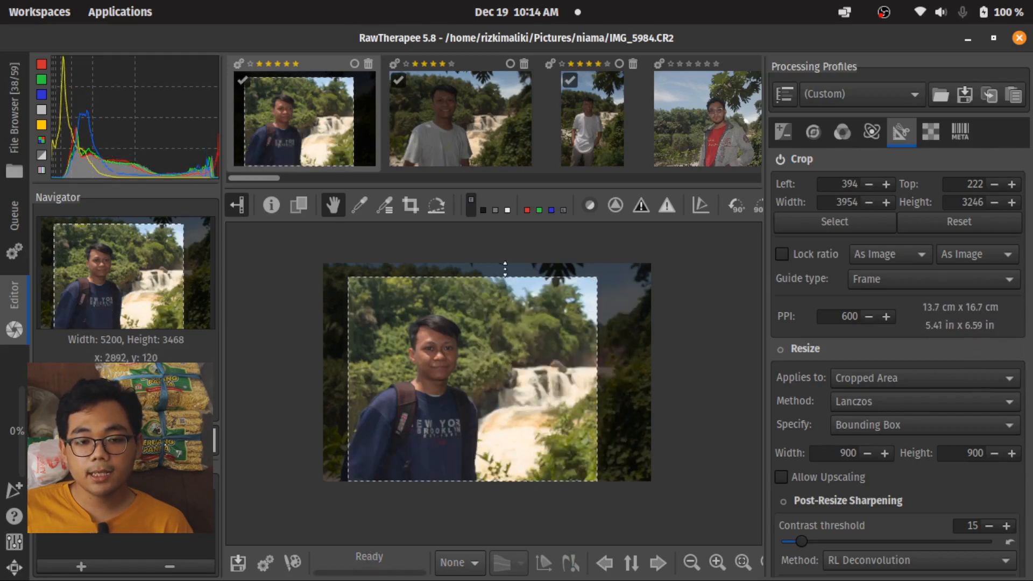
{"action": "left_click", "coordinate": [781, 159]}
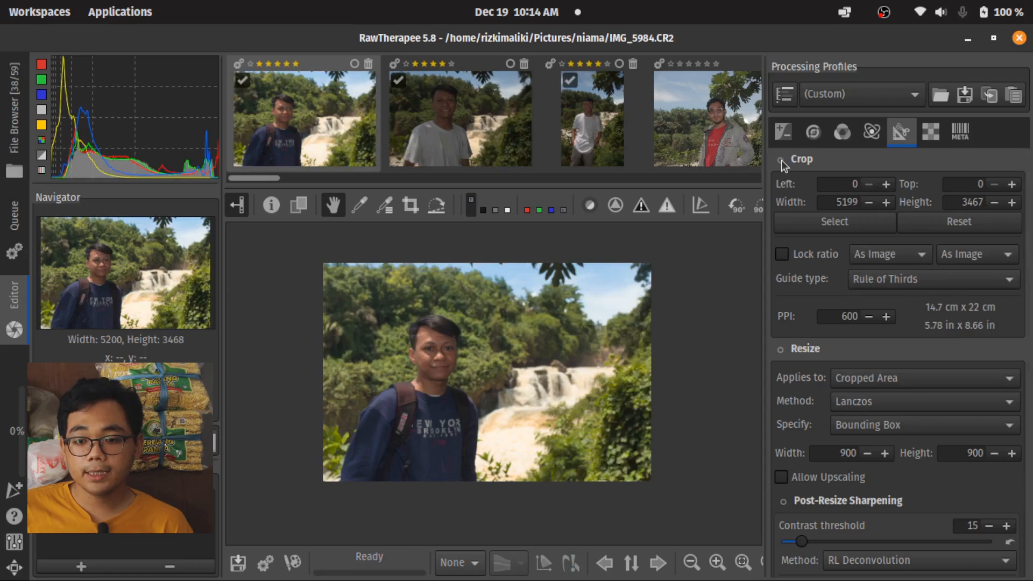
{"action": "scroll", "coordinate": [858, 321], "scroll_direction": "down", "scroll_amount": 2}
{"action": "scroll", "coordinate": [857, 322], "scroll_direction": "down", "scroll_amount": 20}
{"action": "scroll", "coordinate": [855, 312], "scroll_direction": "up", "scroll_amount": 20}
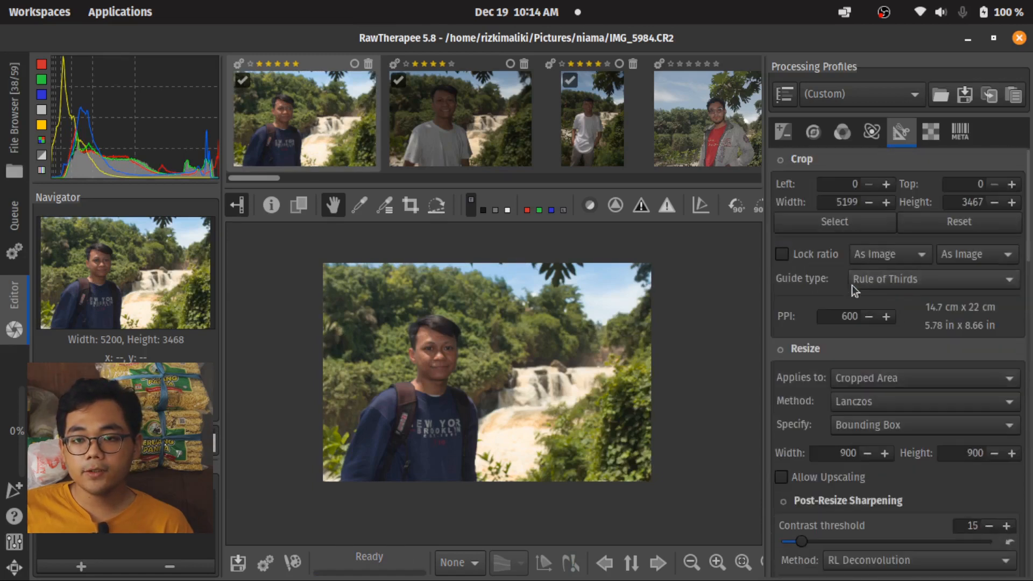
{"action": "scroll", "coordinate": [414, 333], "scroll_direction": "up", "scroll_amount": 3}
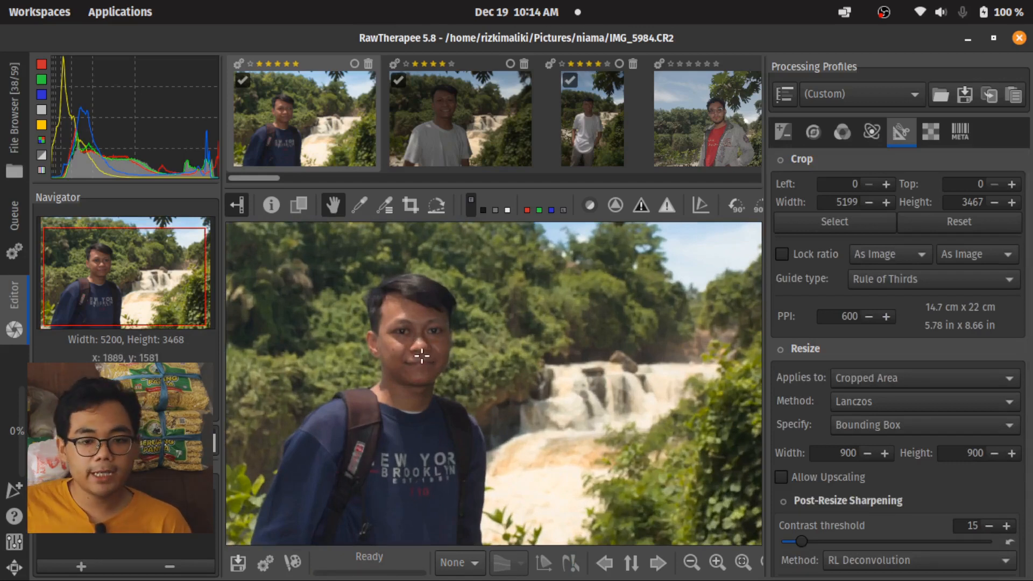
- Look through the detail tools down to Noise Reduction and examine the man's face and surroundings at different magnifications
{"action": "left_click", "coordinate": [825, 132]}
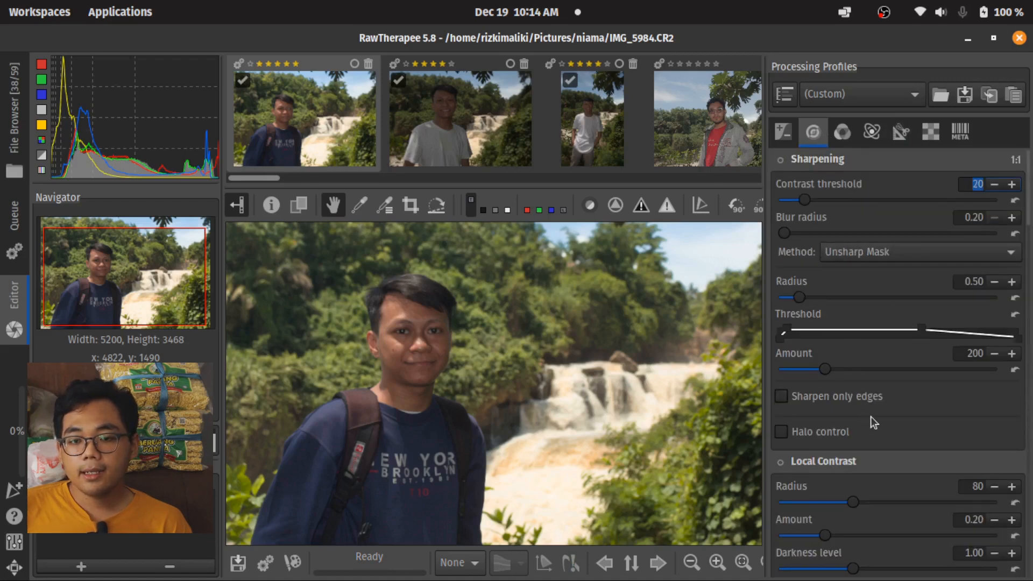
{"action": "scroll", "coordinate": [870, 412], "scroll_direction": "down", "scroll_amount": 15}
{"action": "scroll", "coordinate": [872, 398], "scroll_direction": "up", "scroll_amount": 5}
{"action": "scroll", "coordinate": [872, 398], "scroll_direction": "up", "scroll_amount": 2}
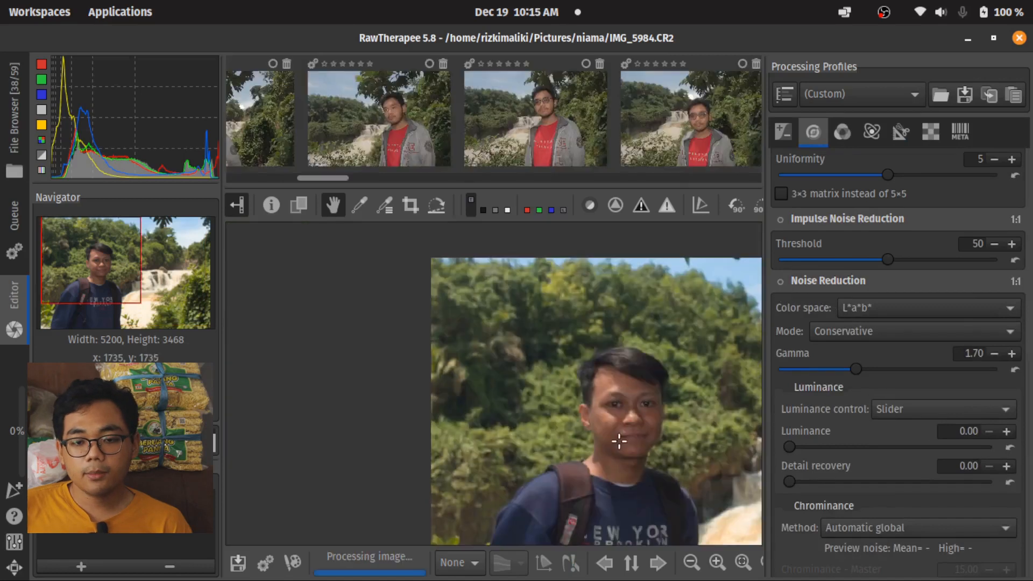
{"action": "left_click_drag", "start_coordinate": [619, 441], "coordinate": [468, 331]}
{"action": "scroll", "coordinate": [498, 339], "scroll_direction": "down", "scroll_amount": 1}
{"action": "scroll", "coordinate": [532, 330], "scroll_direction": "down", "scroll_amount": 1}
{"action": "left_click_drag", "start_coordinate": [532, 330], "coordinate": [510, 359]}
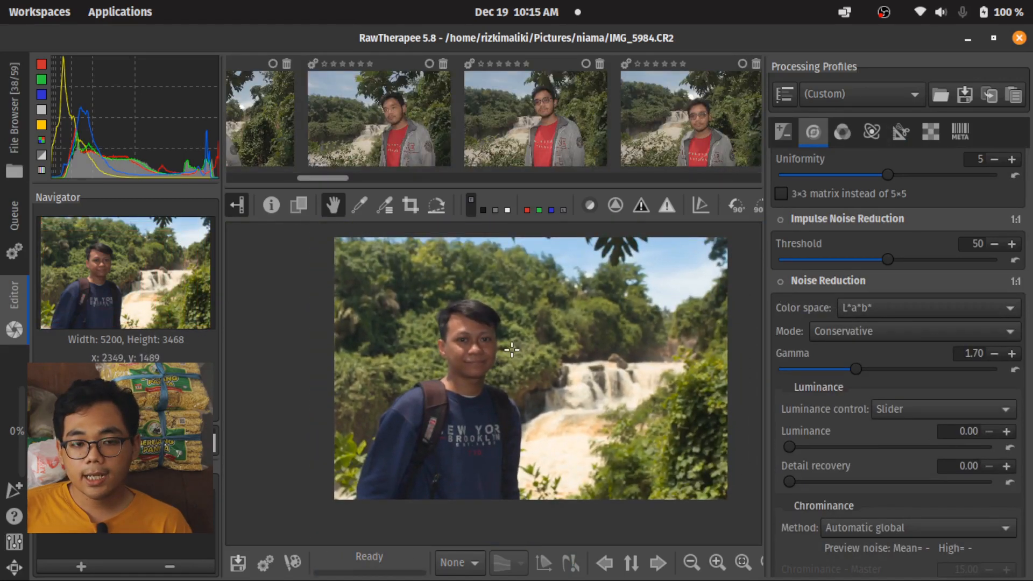
- Show the photo's shooting information overlay, and enable Noise Reduction with the dark jacket area magnified
{"action": "left_click", "coordinate": [268, 205]}
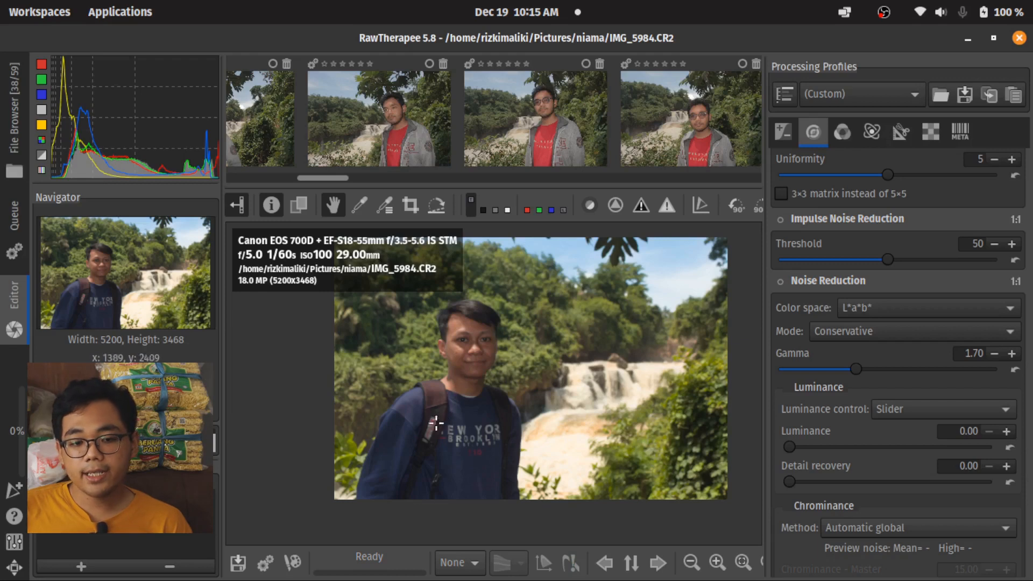
{"action": "scroll", "coordinate": [408, 457], "scroll_direction": "up", "scroll_amount": 3}
{"action": "scroll", "coordinate": [438, 420], "scroll_direction": "up", "scroll_amount": 4}
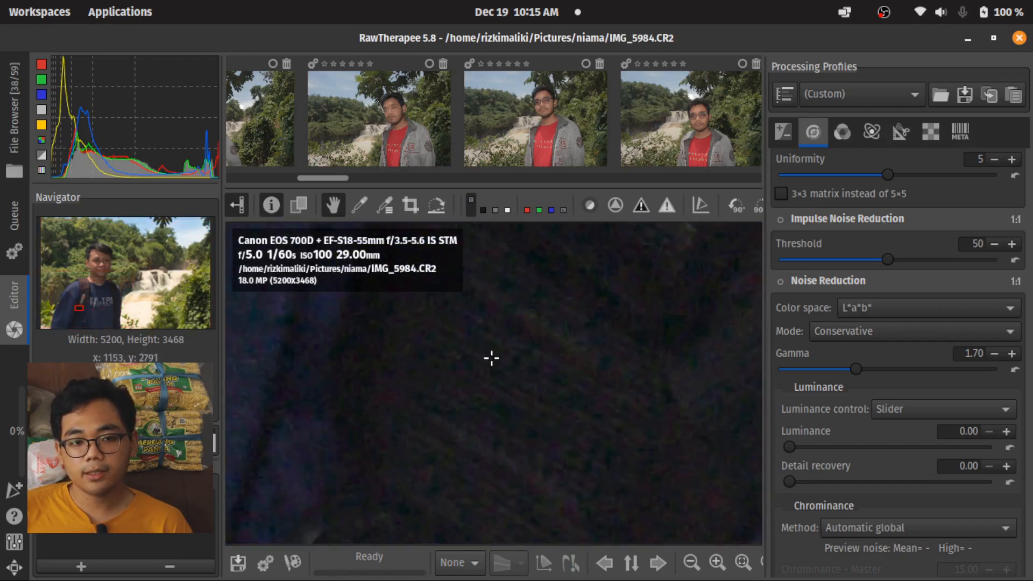
{"action": "left_click", "coordinate": [780, 281]}
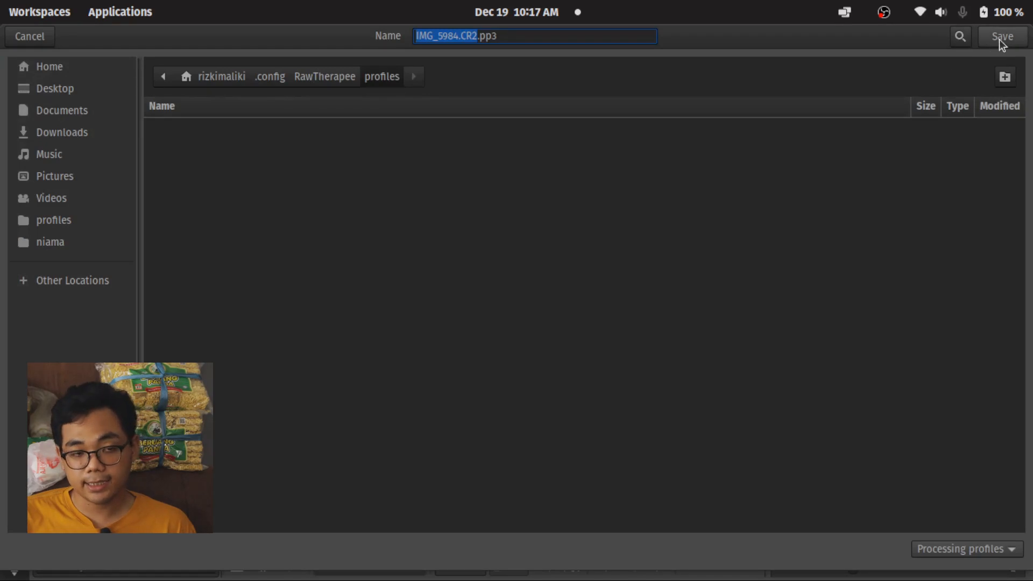
- Cancel saving the profile, and load the processing profile IMG_5984.CR2.pp3 from the pp3 folder inside niama
{"action": "left_click", "coordinate": [37, 40]}
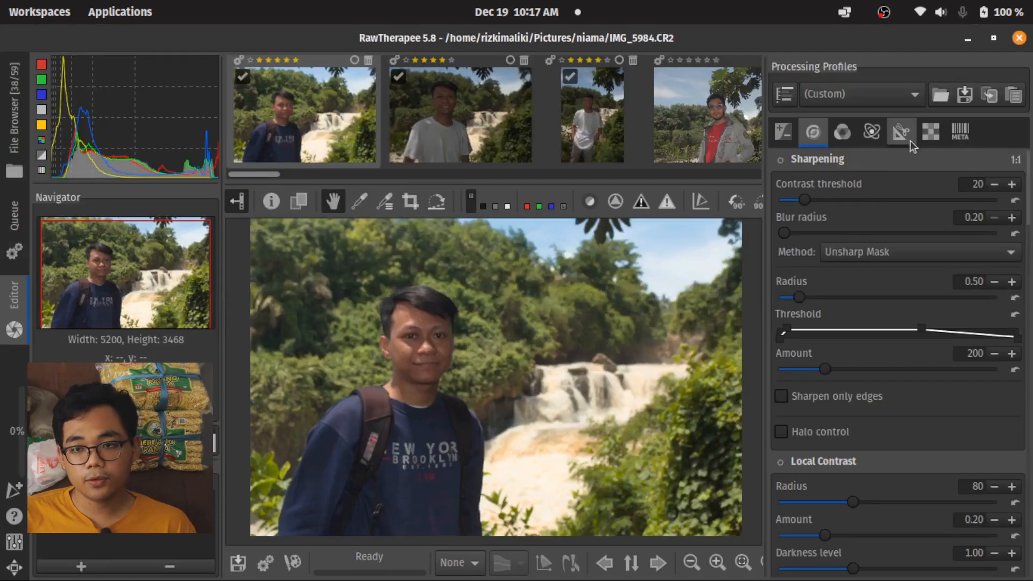
{"action": "left_click", "coordinate": [941, 95]}
{"action": "left_click", "coordinate": [326, 90]}
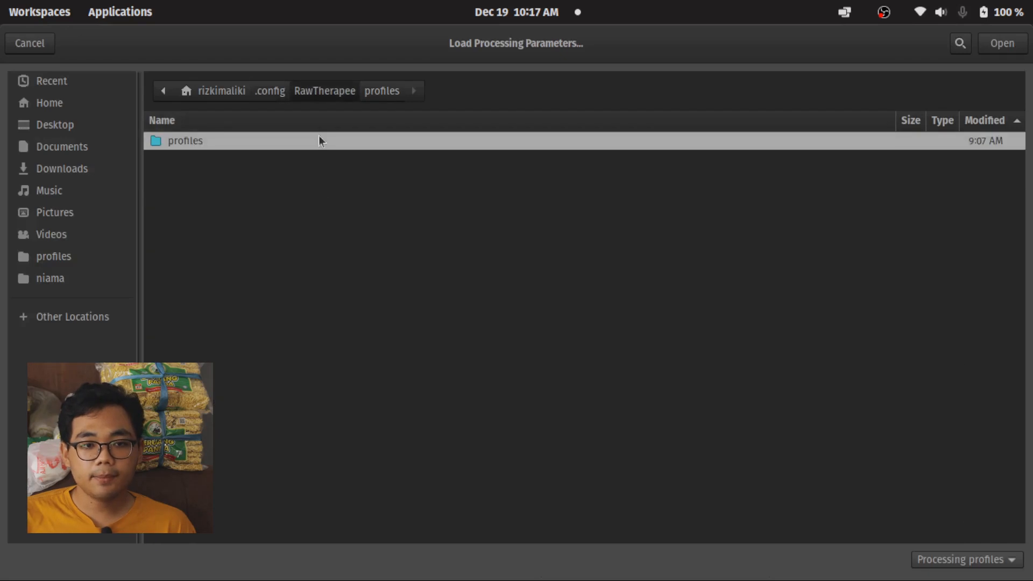
{"action": "double_click", "coordinate": [319, 141]}
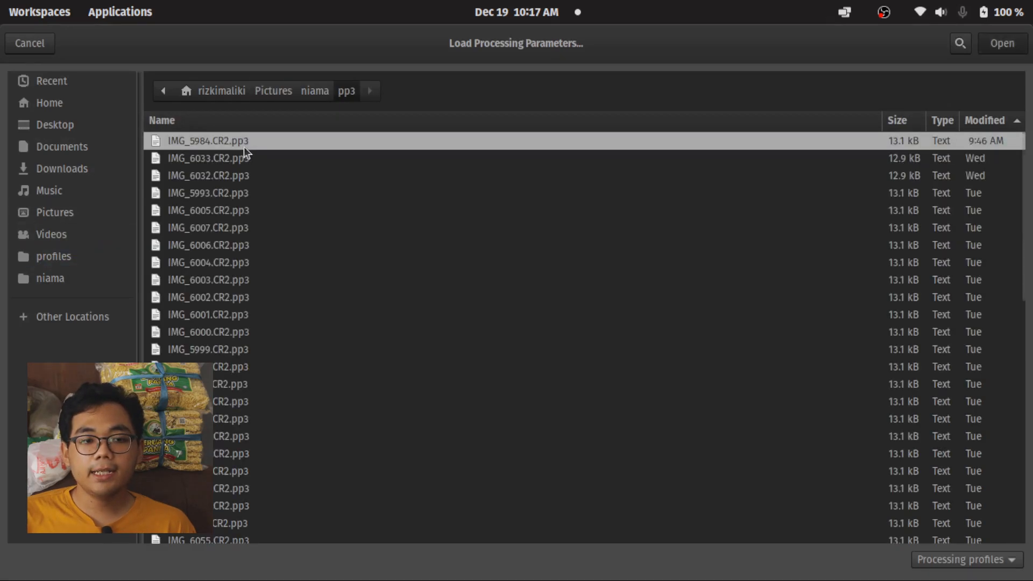
{"action": "double_click", "coordinate": [243, 145]}
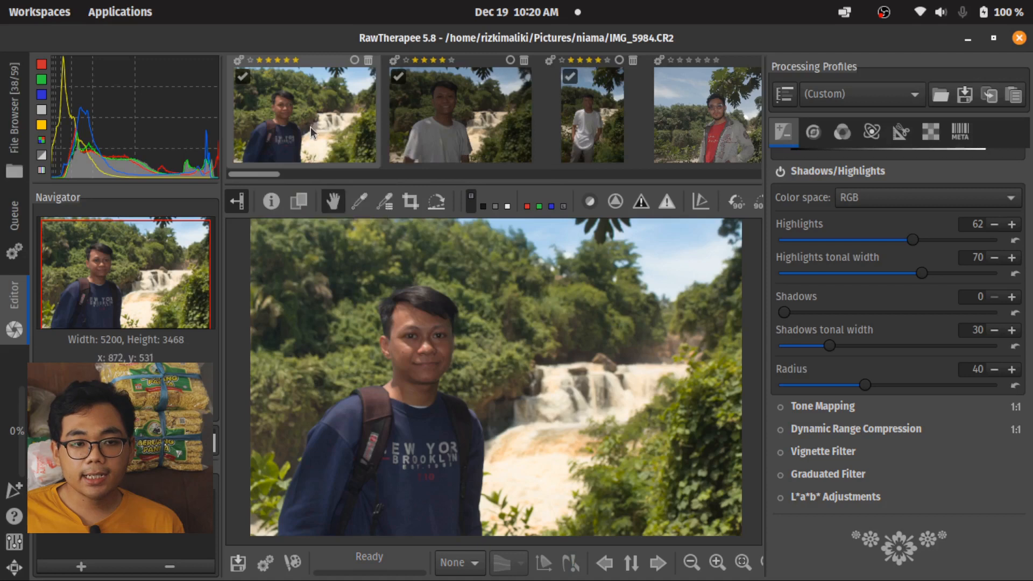
- Copy the processing profile of IMG_5984.CR2 from its filmstrip thumbnail
{"action": "right_click", "coordinate": [311, 127]}
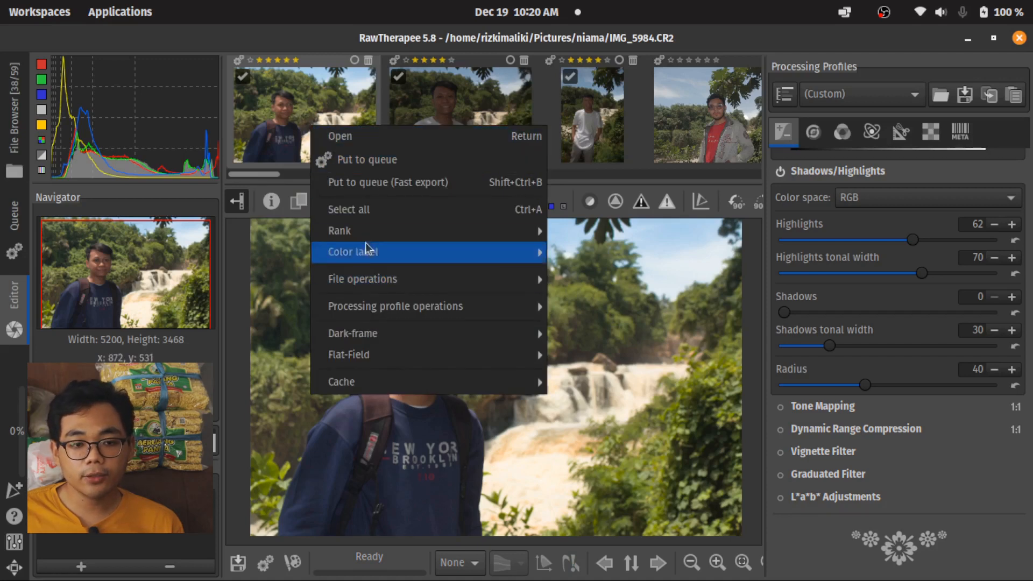
{"action": "mouse_move", "coordinate": [385, 314]}
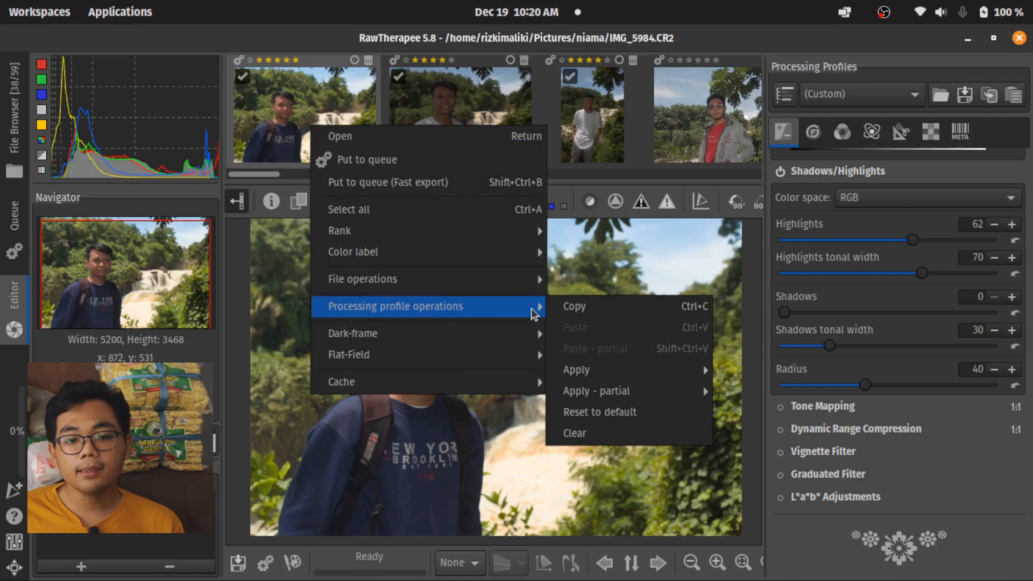
{"action": "left_click", "coordinate": [558, 307]}
- Paste the copied processing profile onto the second filmstrip photo, IMG_5985.CR2, and open that photo for editing
{"action": "left_click", "coordinate": [514, 134]}
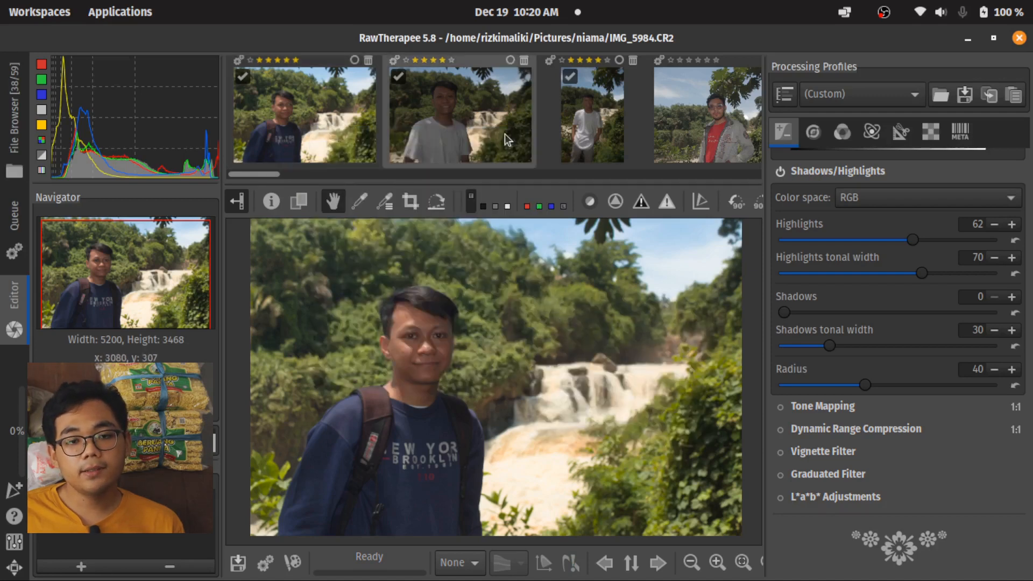
{"action": "right_click", "coordinate": [505, 134]}
{"action": "mouse_move", "coordinate": [565, 315]}
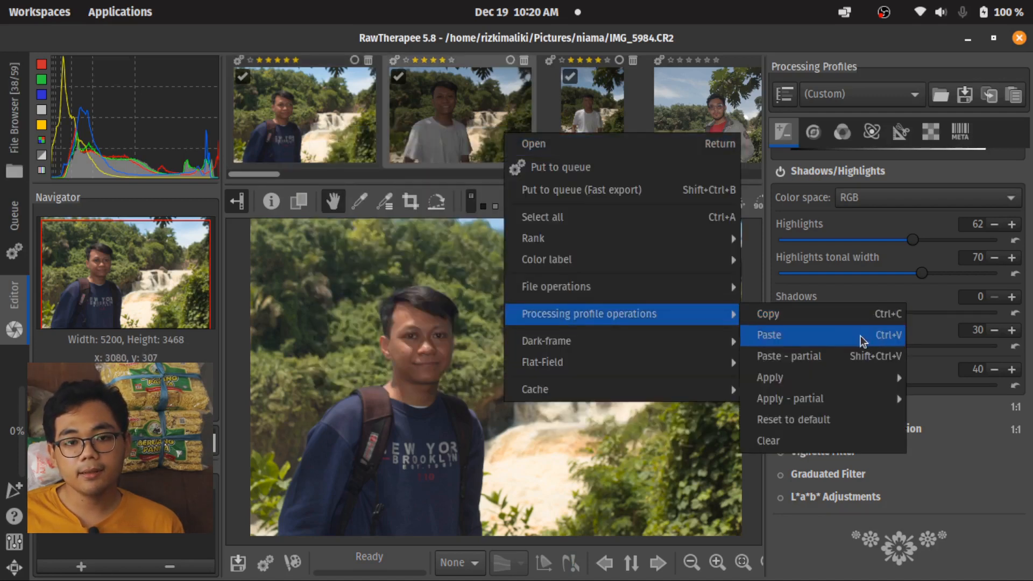
{"action": "left_click", "coordinate": [858, 335]}
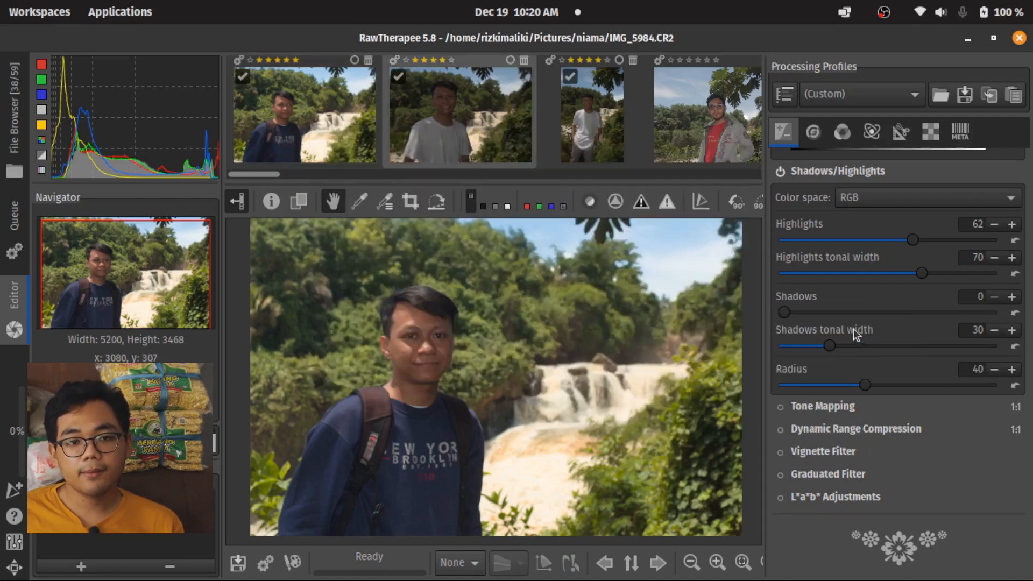
{"action": "double_click", "coordinate": [494, 147]}
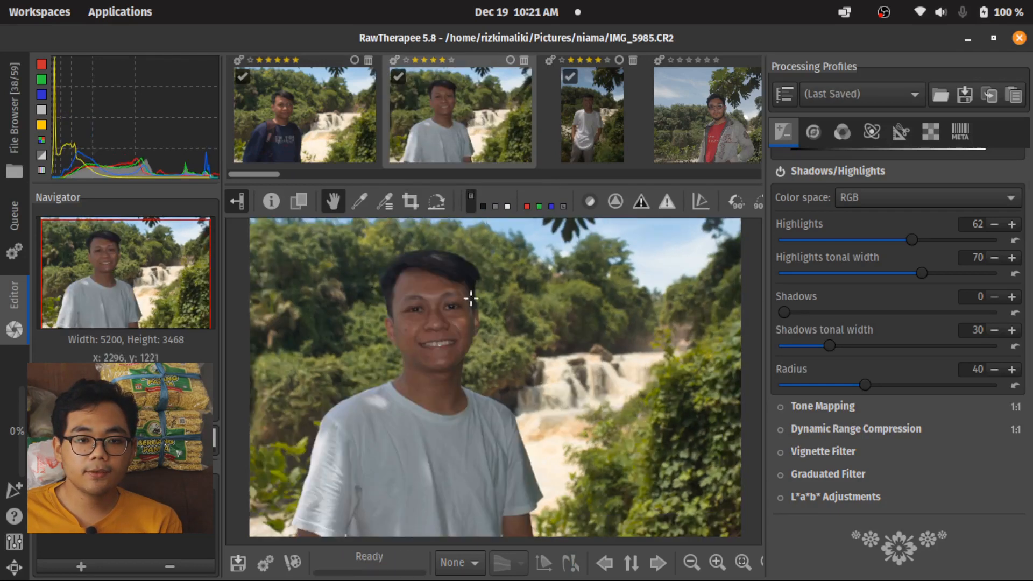
- Switch to the file browser and paste the copied processing profile onto IMG_5996.CR2
{"action": "key", "text": "ctrl+F2"}
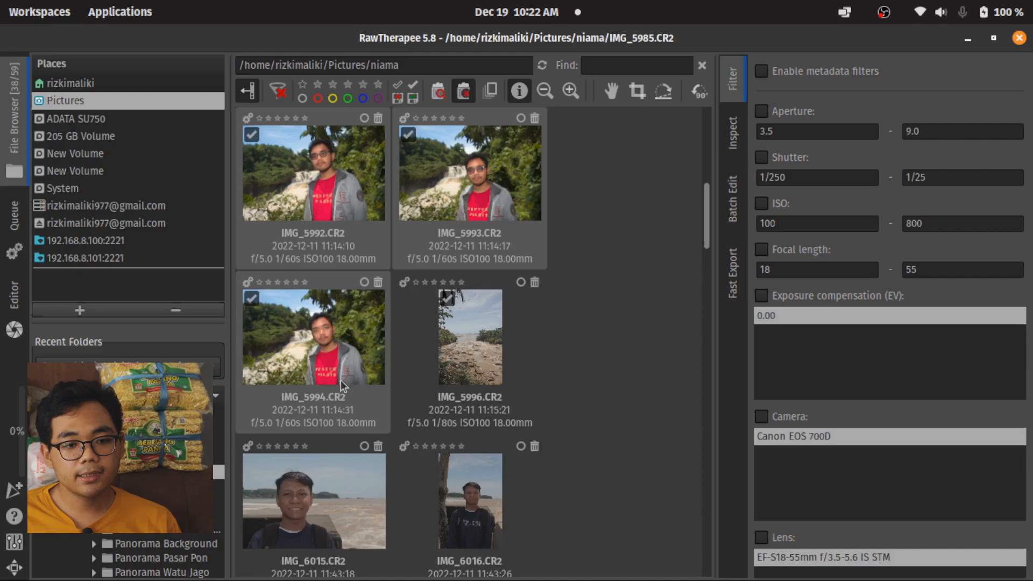
{"action": "right_click", "coordinate": [481, 360]}
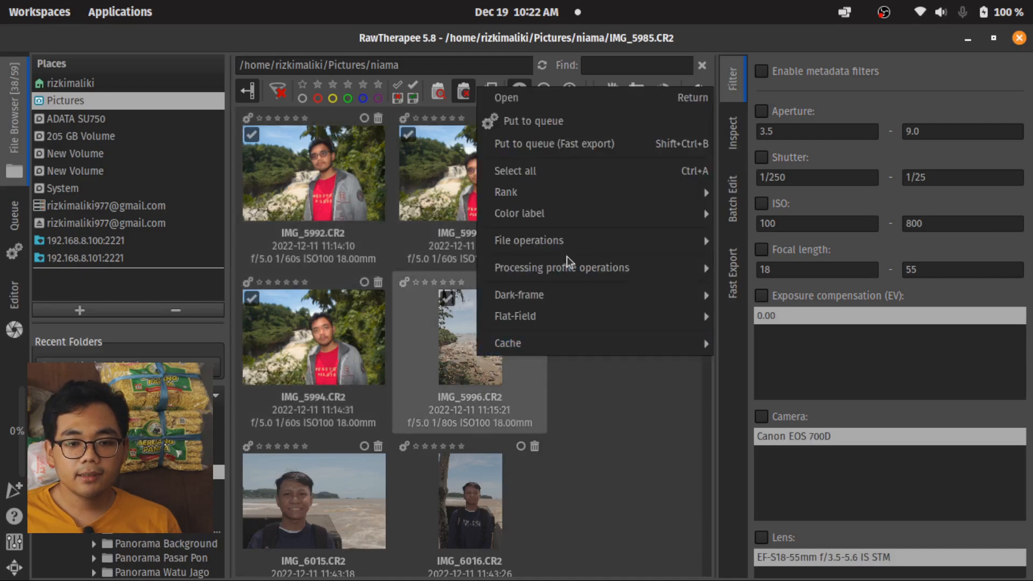
{"action": "mouse_move", "coordinate": [563, 269]}
{"action": "left_click", "coordinate": [810, 288]}
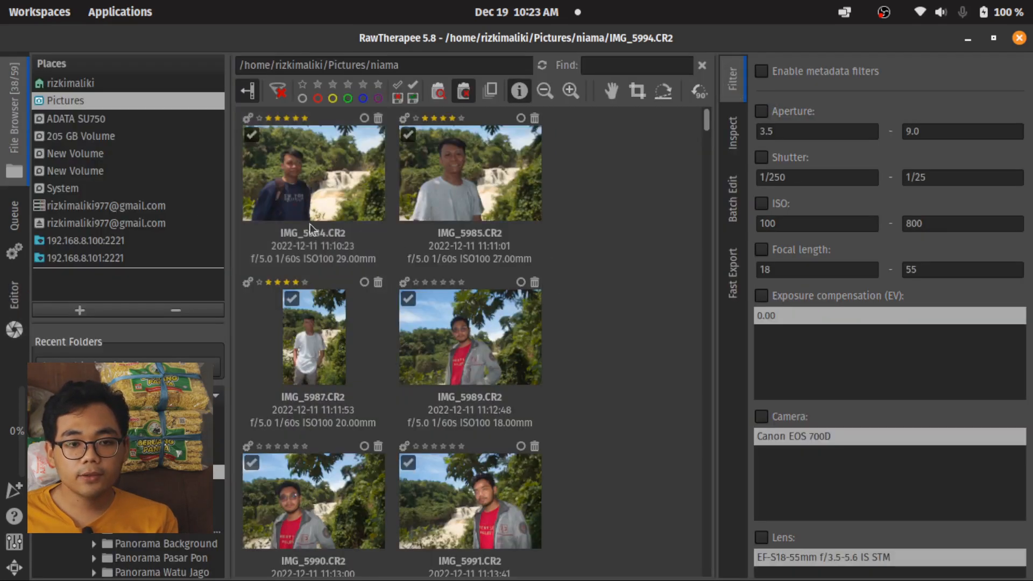
- Examine the niama thumbnails from IMG_5984.CR2 onwards to compare the photos that received the pasted profile
{"action": "left_click", "coordinate": [493, 204]}
{"action": "scroll", "coordinate": [508, 344], "scroll_direction": "down", "scroll_amount": 10}
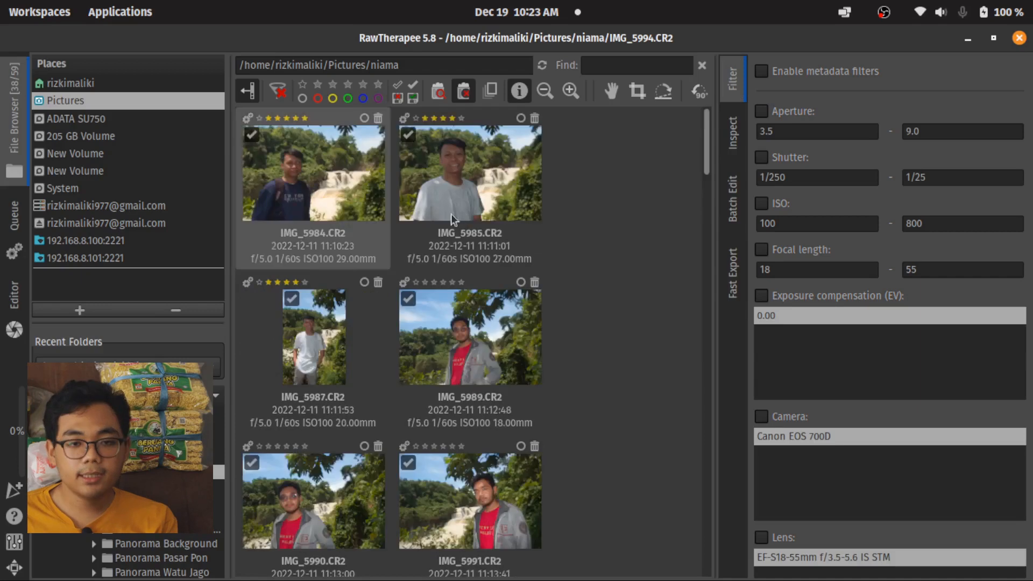
{"action": "left_click", "coordinate": [451, 214]}
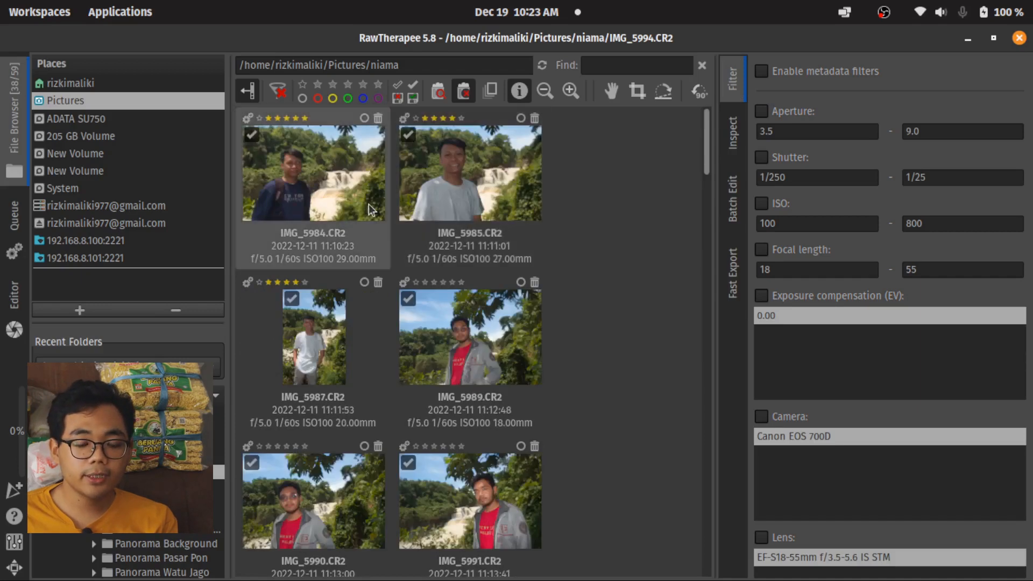
{"action": "left_click", "coordinate": [463, 239]}
{"action": "left_click", "coordinate": [347, 215]}
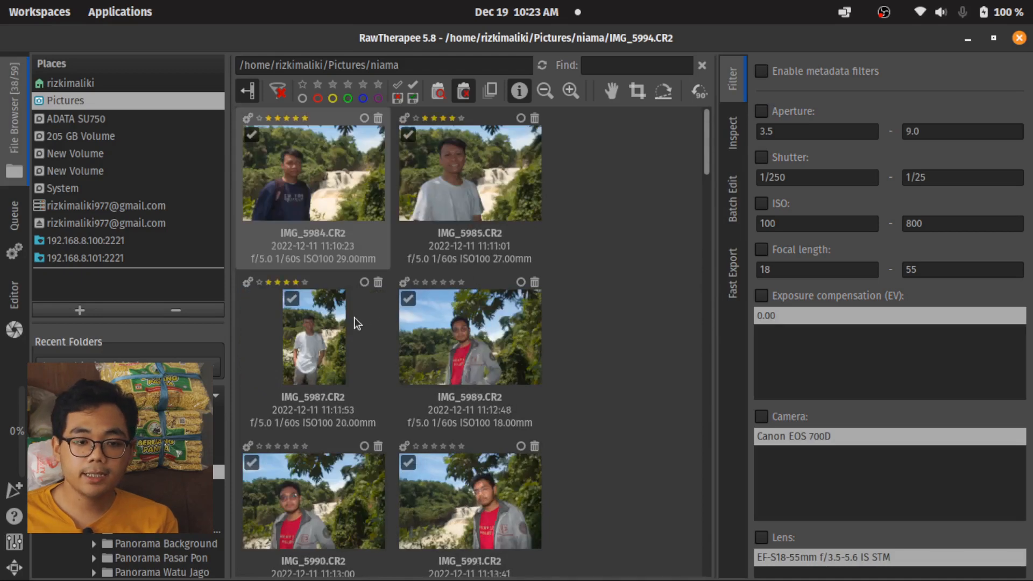
{"action": "left_click", "coordinate": [347, 346]}
{"action": "left_click", "coordinate": [336, 198]}
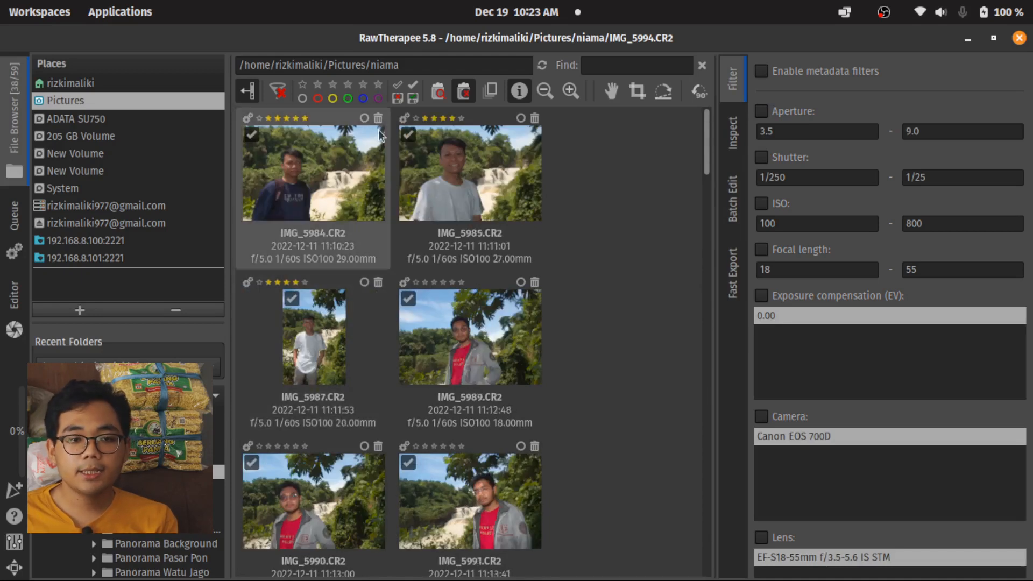
{"action": "scroll", "coordinate": [499, 385], "scroll_direction": "down", "scroll_amount": 5}
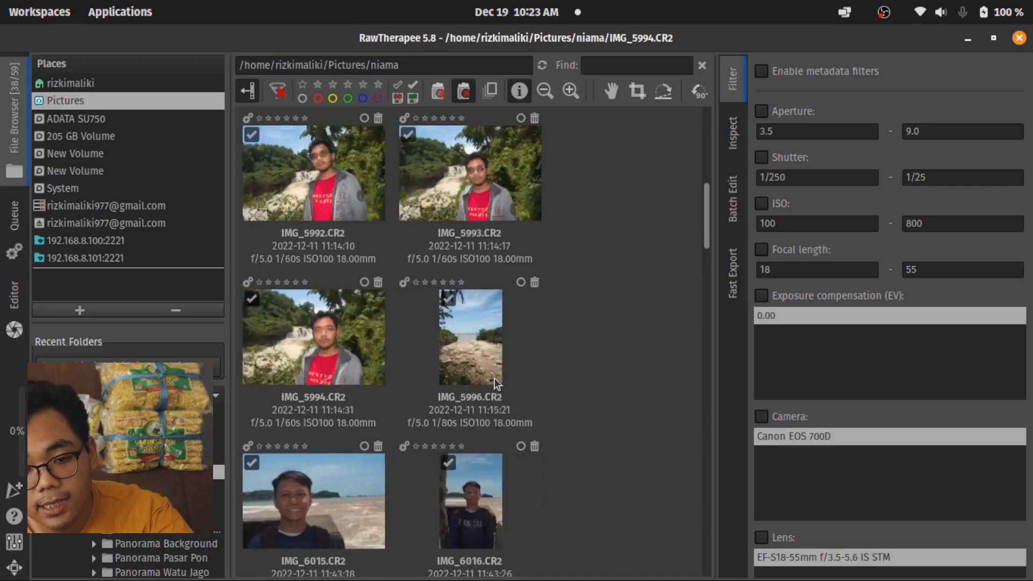
{"action": "left_click", "coordinate": [486, 350]}
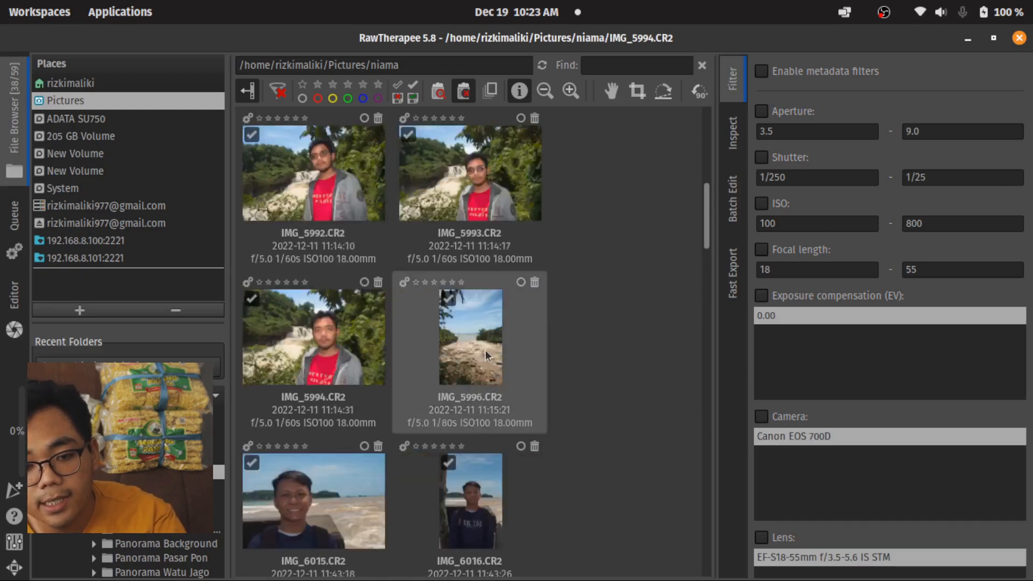
{"action": "scroll", "coordinate": [486, 347], "scroll_direction": "down", "scroll_amount": 2}
{"action": "scroll", "coordinate": [490, 355], "scroll_direction": "up", "scroll_amount": 2}
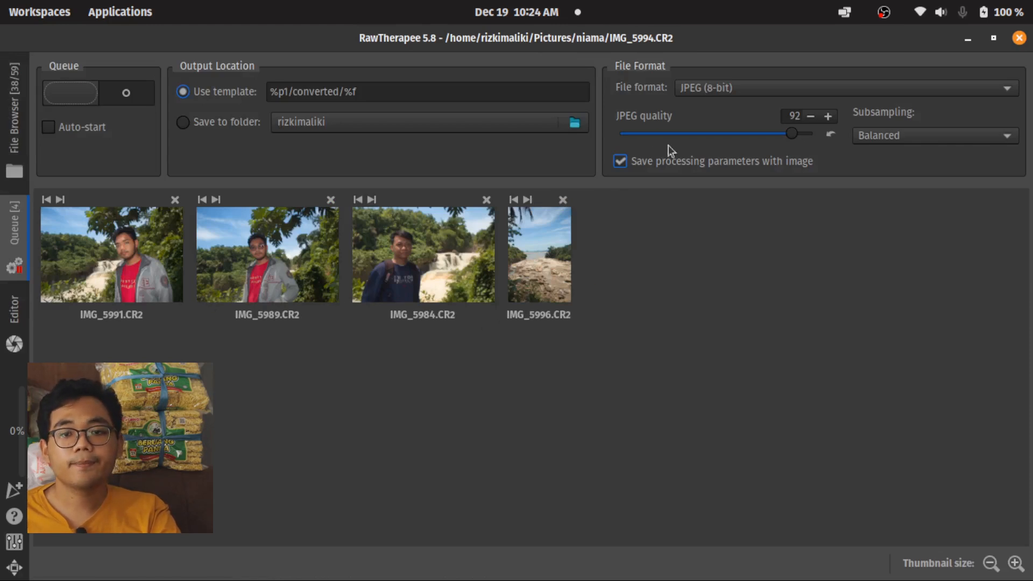
- Choose JPEG (8-bit) as the queue's output file format and set the JPEG quality to 80
{"action": "left_click", "coordinate": [692, 88]}
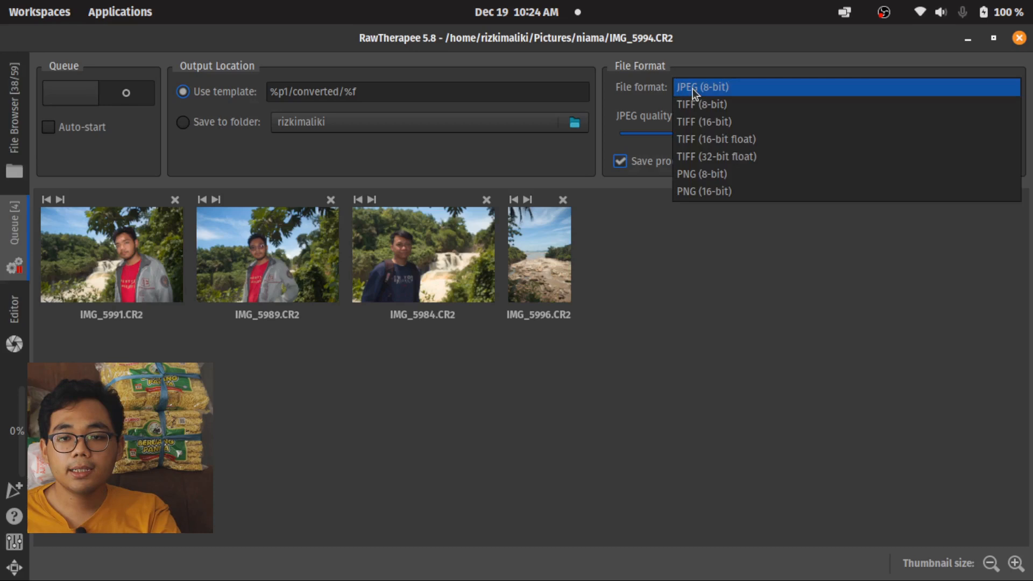
{"action": "left_click", "coordinate": [751, 89]}
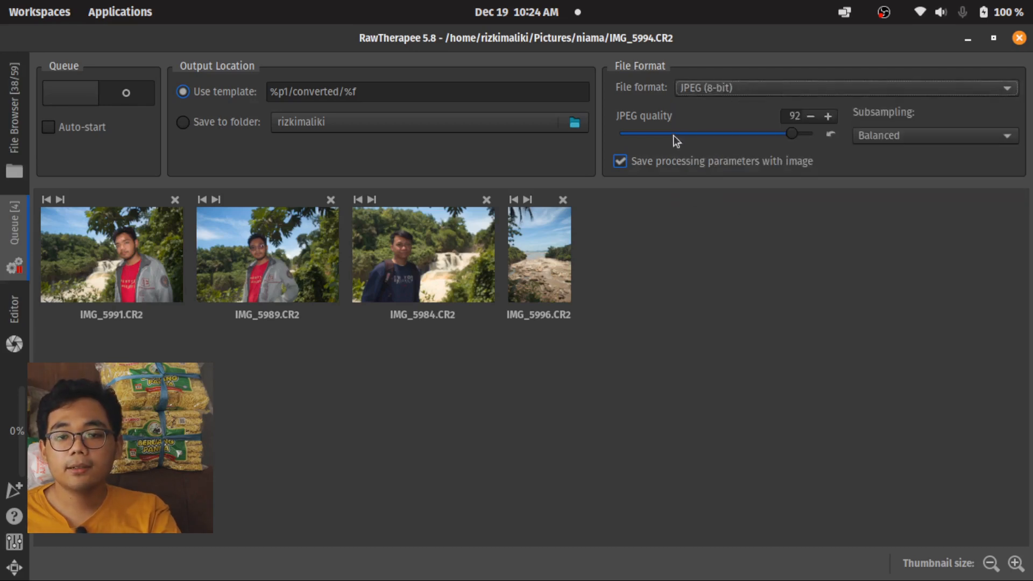
{"action": "left_click_drag", "start_coordinate": [792, 133], "coordinate": [770, 133]}
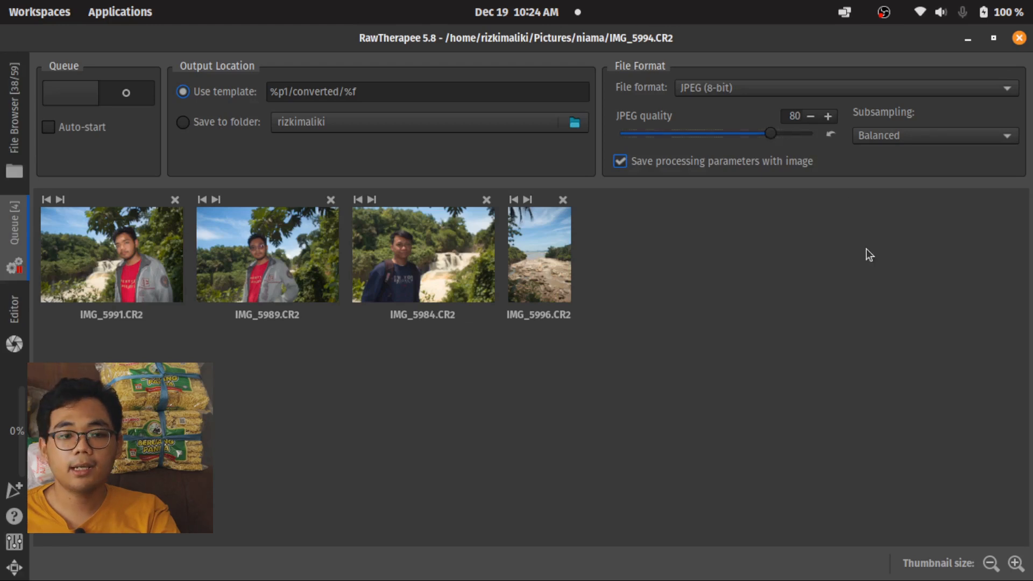
- Set the queue to save its output to the pp3 folder inside Pictures/niama instead of using the template
{"action": "left_click", "coordinate": [201, 125]}
{"action": "left_click", "coordinate": [460, 129]}
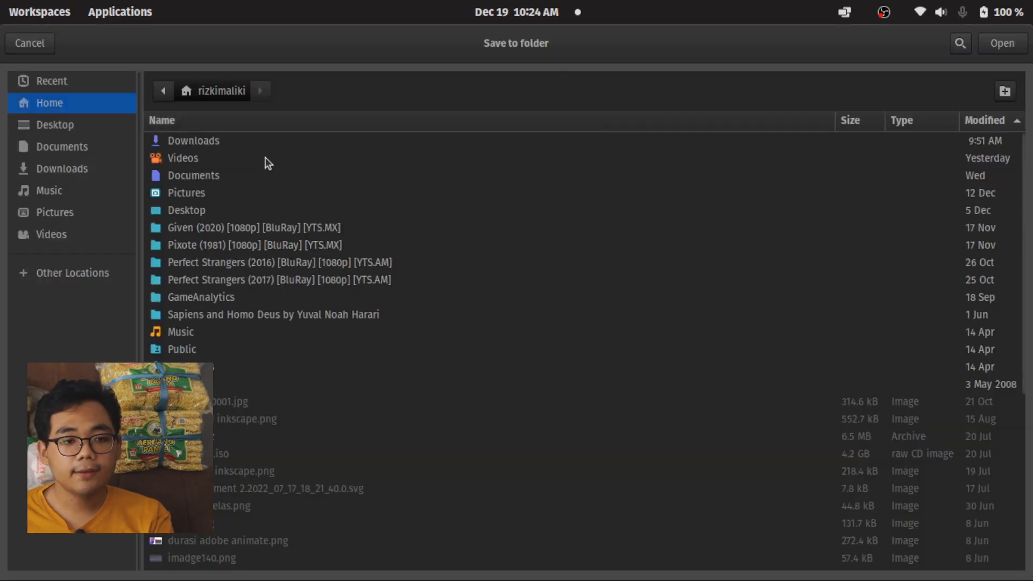
{"action": "left_click", "coordinate": [106, 132]}
{"action": "left_click", "coordinate": [84, 148]}
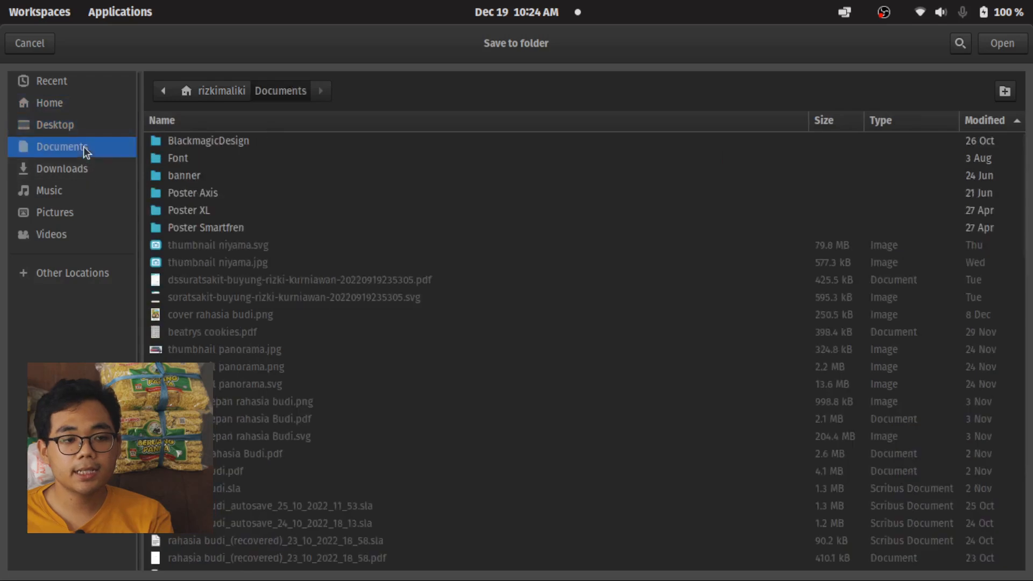
{"action": "left_click", "coordinate": [60, 210]}
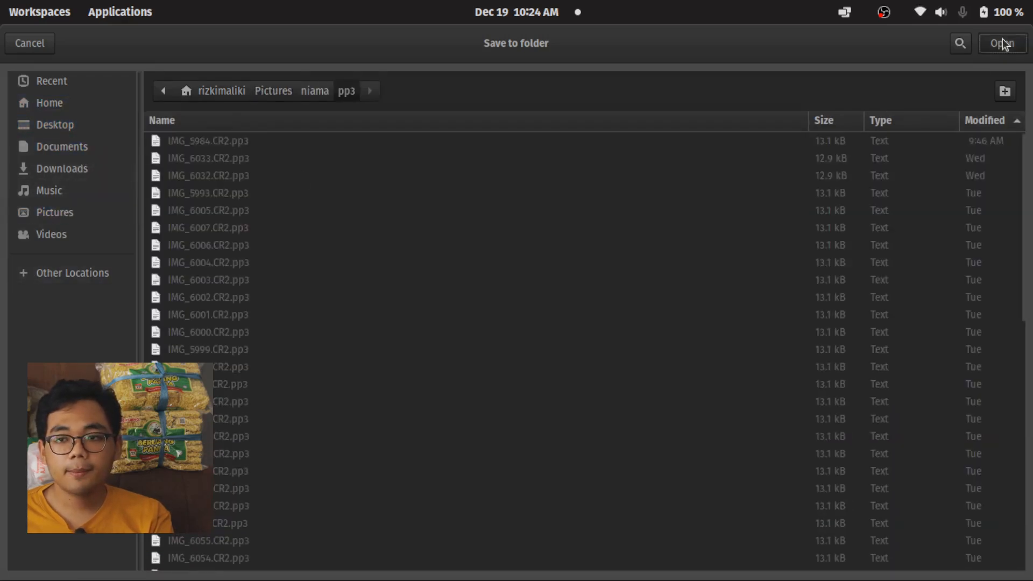
{"action": "left_click", "coordinate": [1003, 43]}
- Start processing the queued photos, and view the pp3 output folder in the file manager before closing that window
{"action": "left_click", "coordinate": [71, 92]}
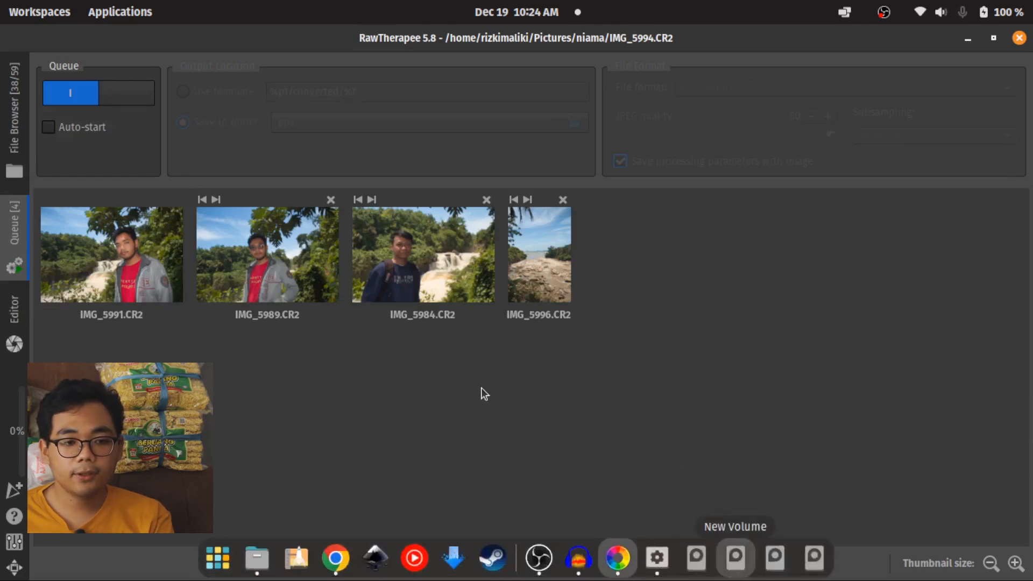
{"action": "left_click", "coordinate": [257, 558]}
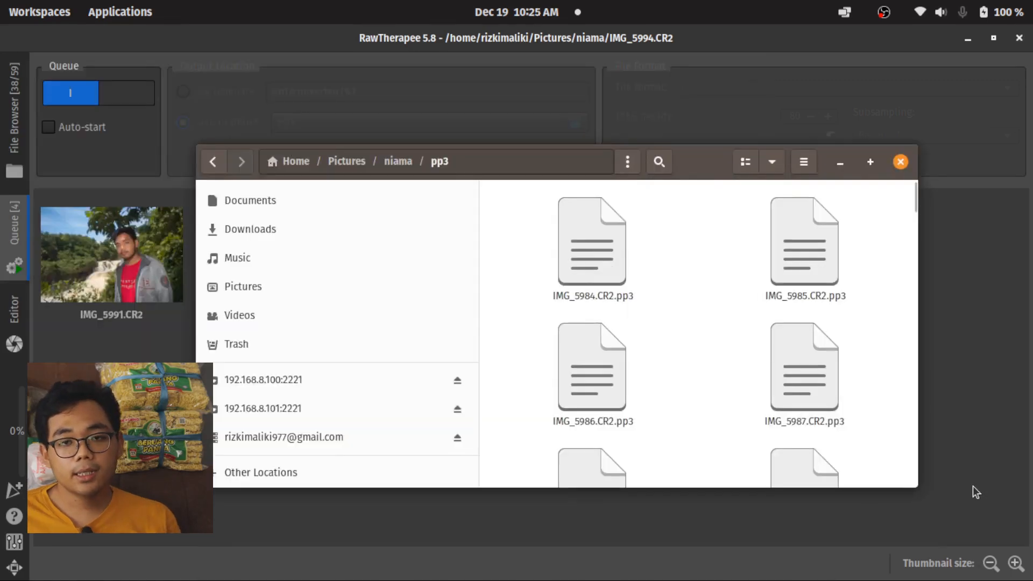
{"action": "key", "text": "ctrl+w"}
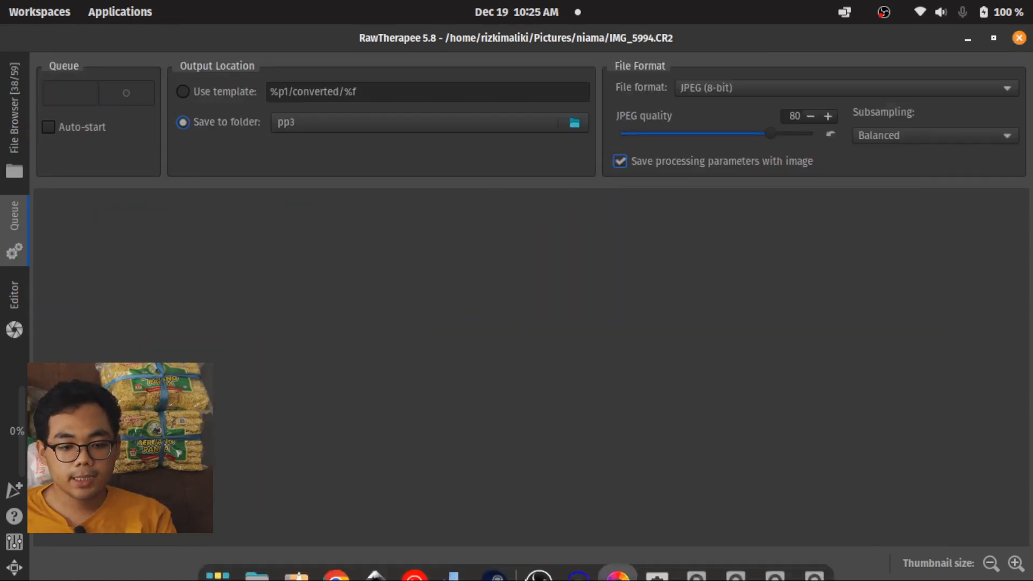
- Switch to the file manager and open the exported IMG_5996.jpg from the pp3 folder for viewing
{"action": "left_click", "coordinate": [257, 560]}
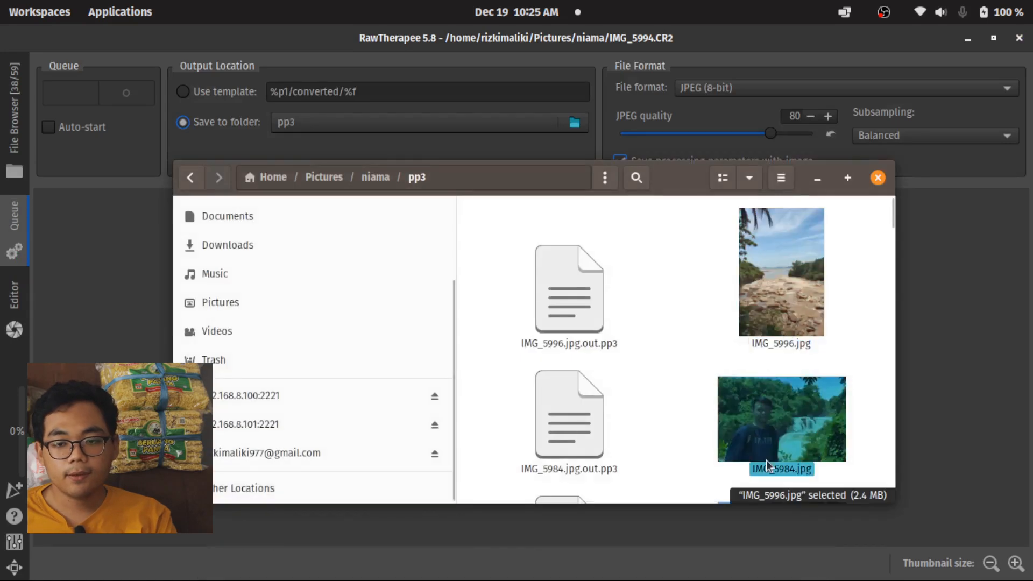
{"action": "left_click", "coordinate": [796, 314]}
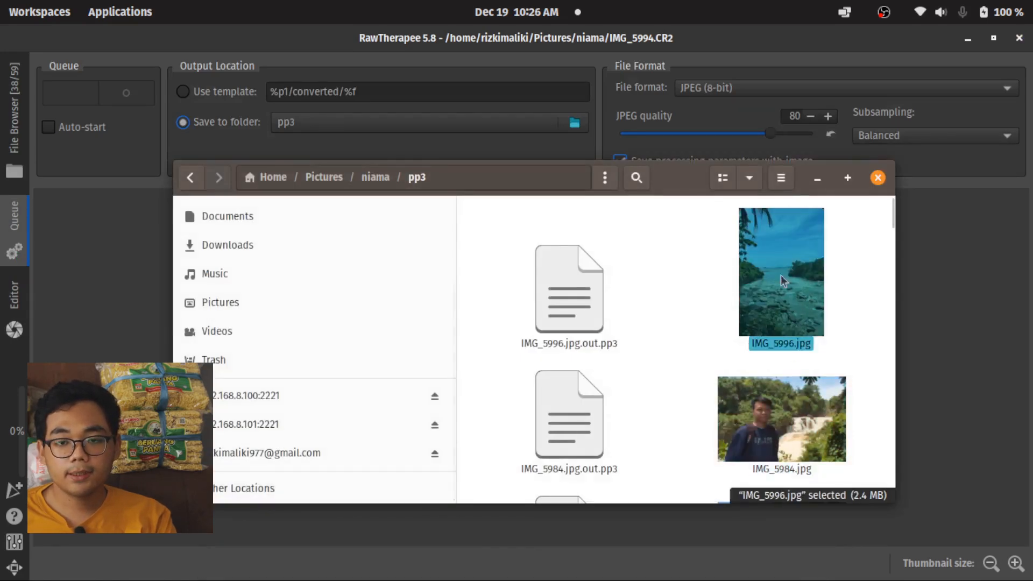
{"action": "double_click", "coordinate": [777, 259]}
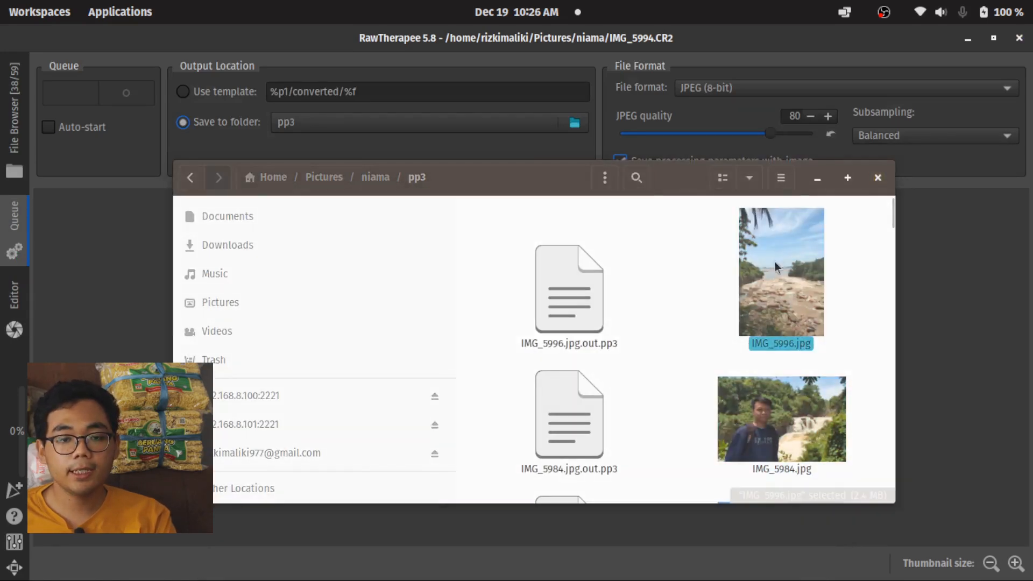